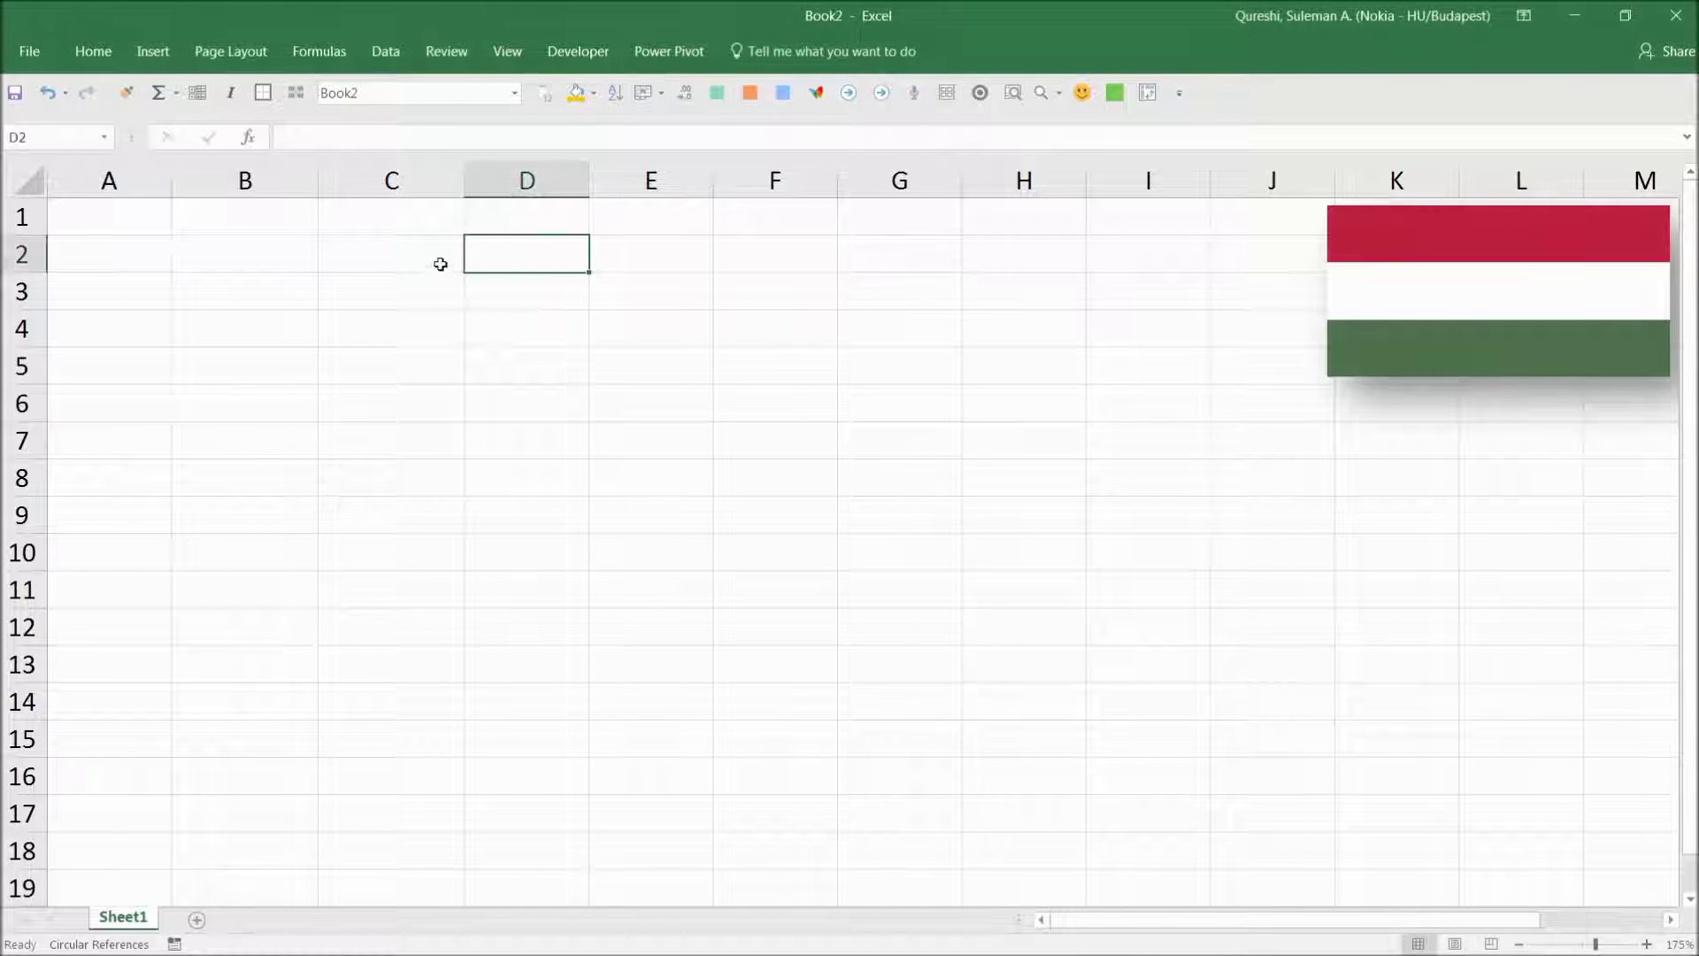
Step: Enter Monday in C2 and autofill weekdays to C10, ending on Tuesday
left_click(439, 261)
type("Monda")
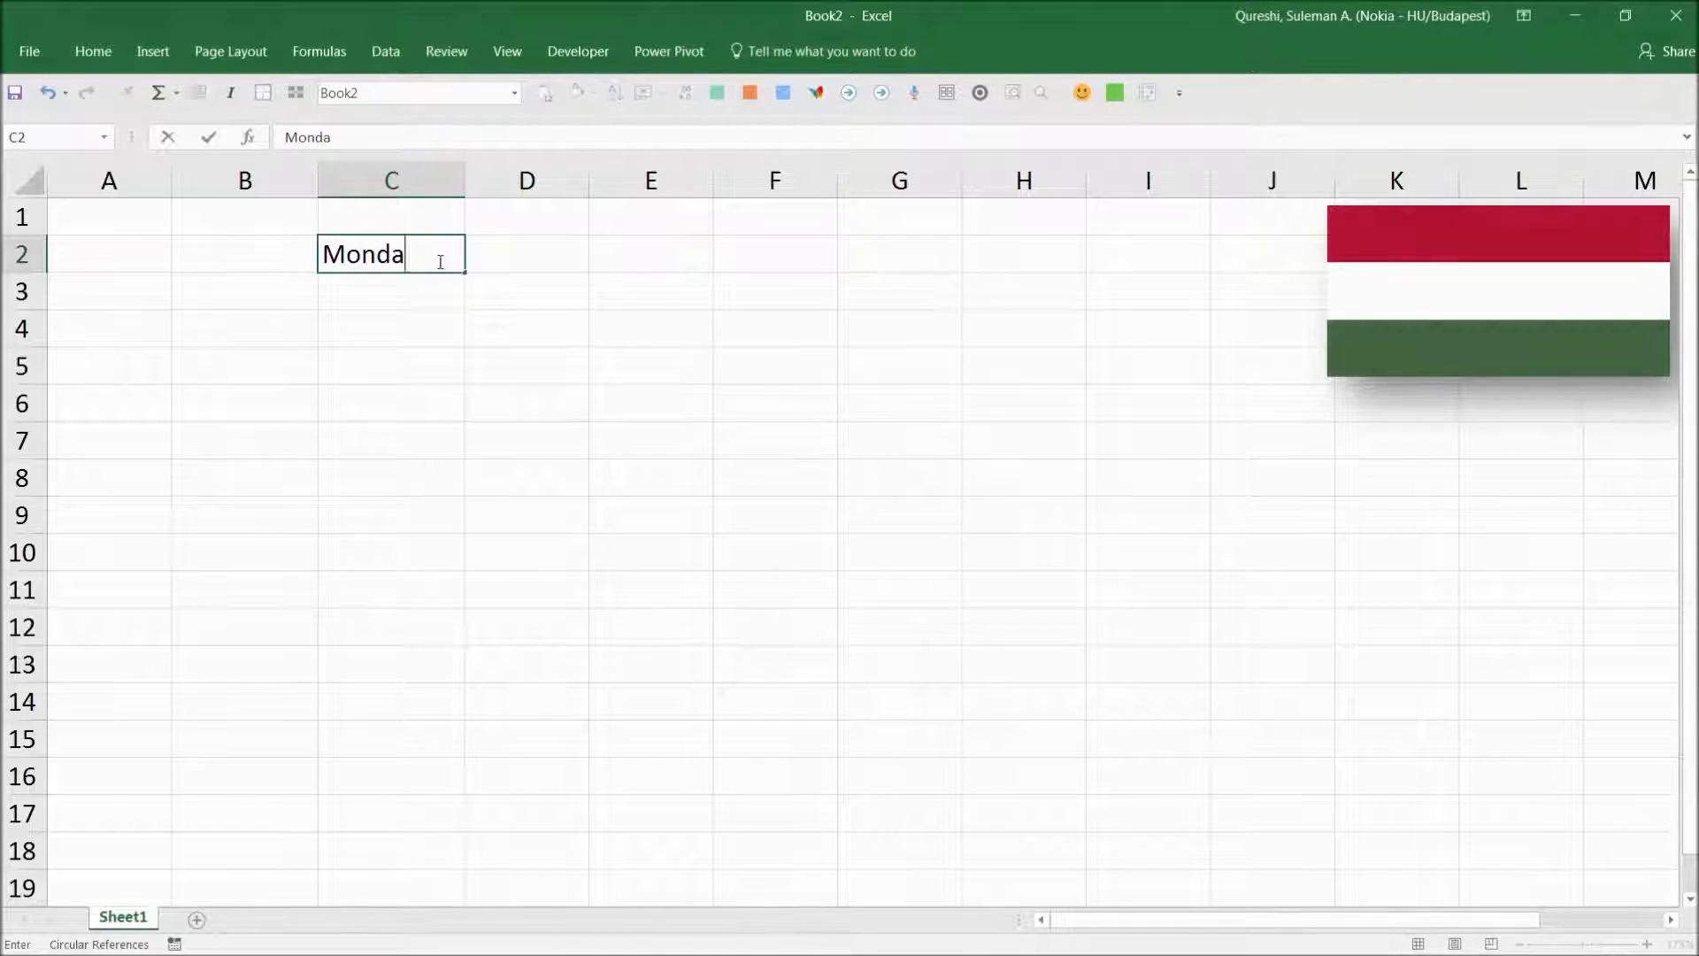
type("y")
key("ctrl+Return")
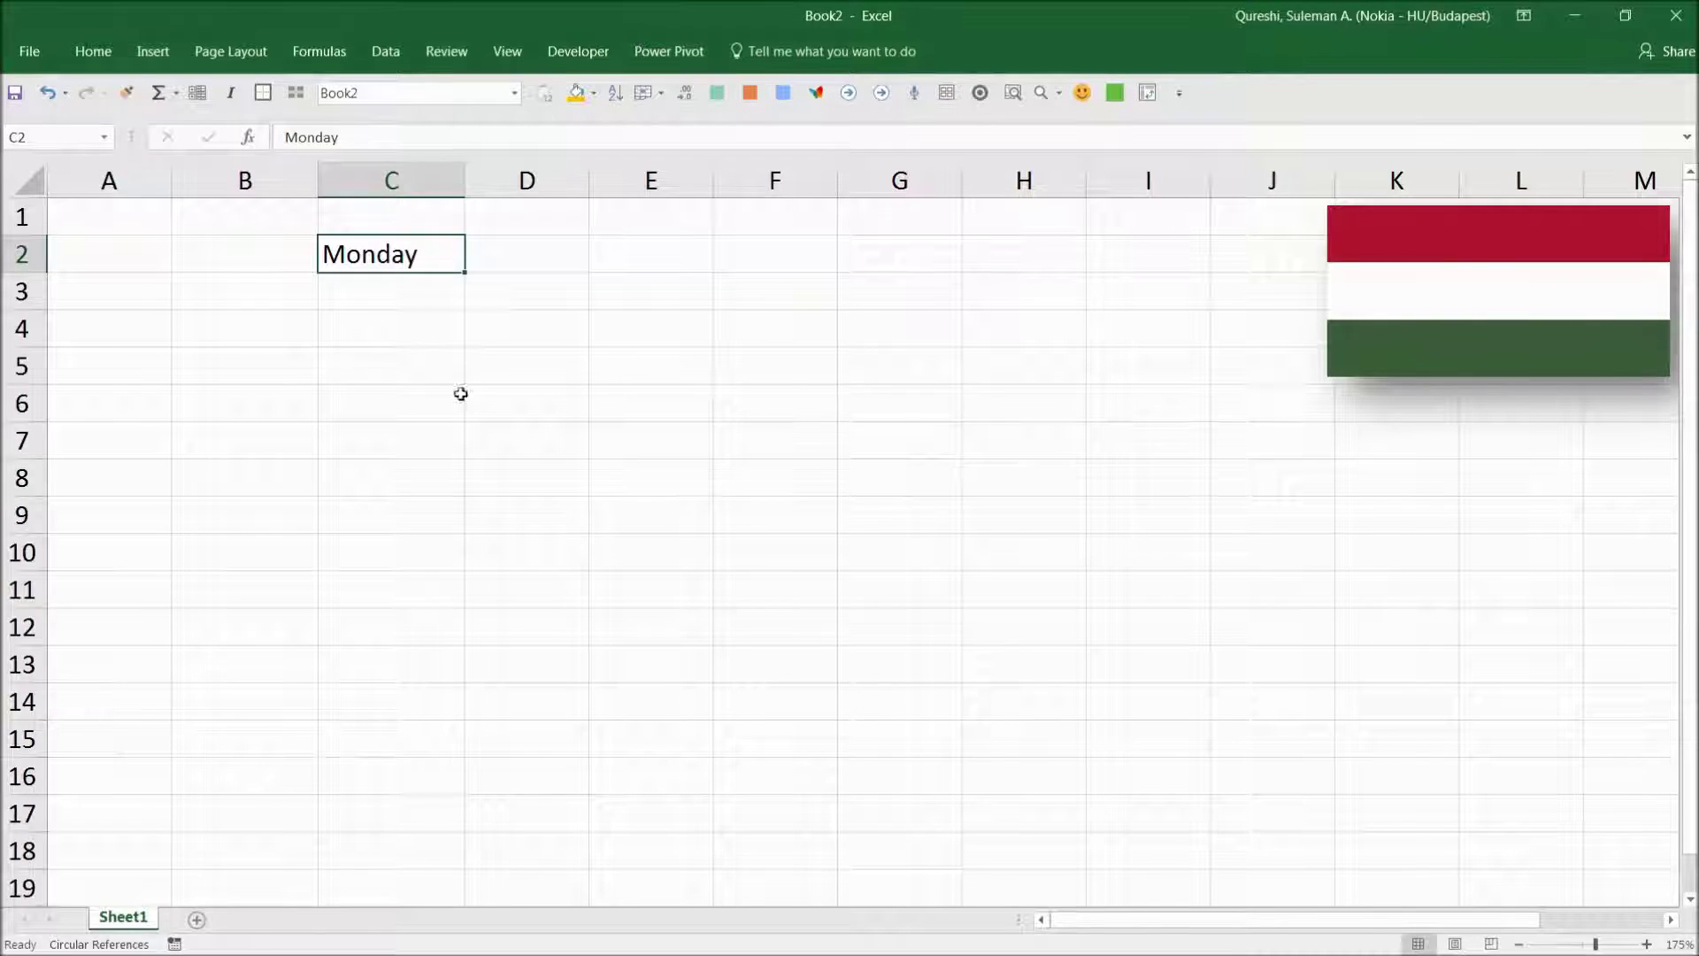
left_click_drag(465, 270, 466, 558)
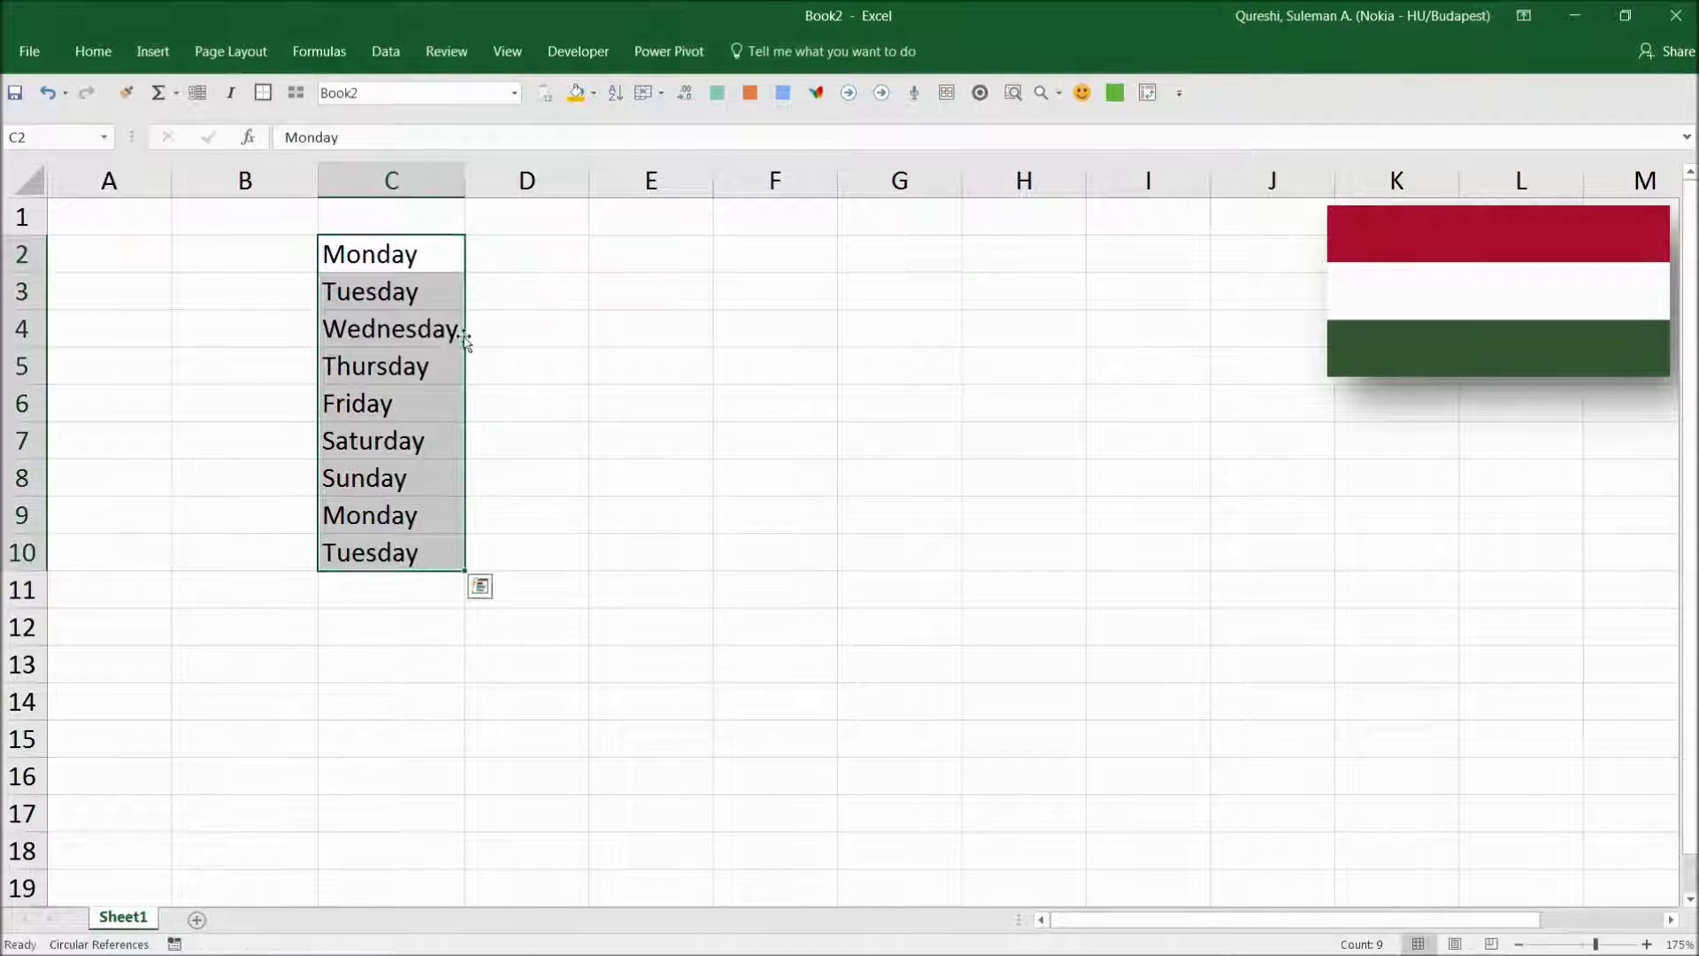
left_click(517, 253)
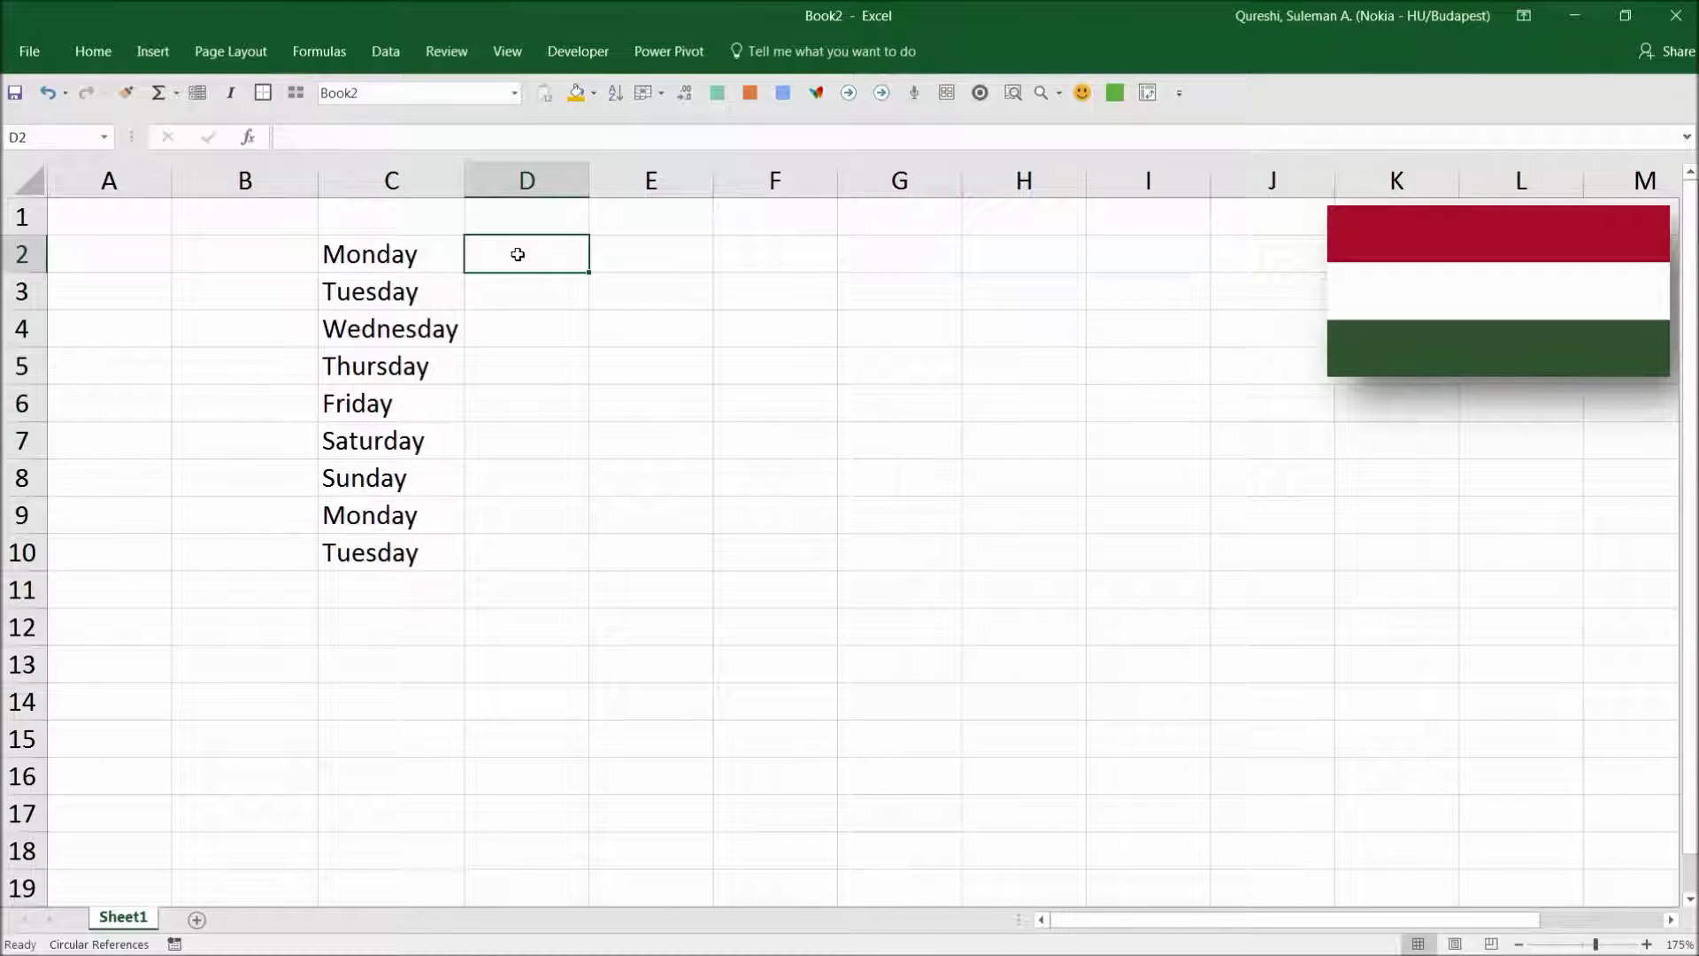
left_click_drag(398, 254, 433, 558)
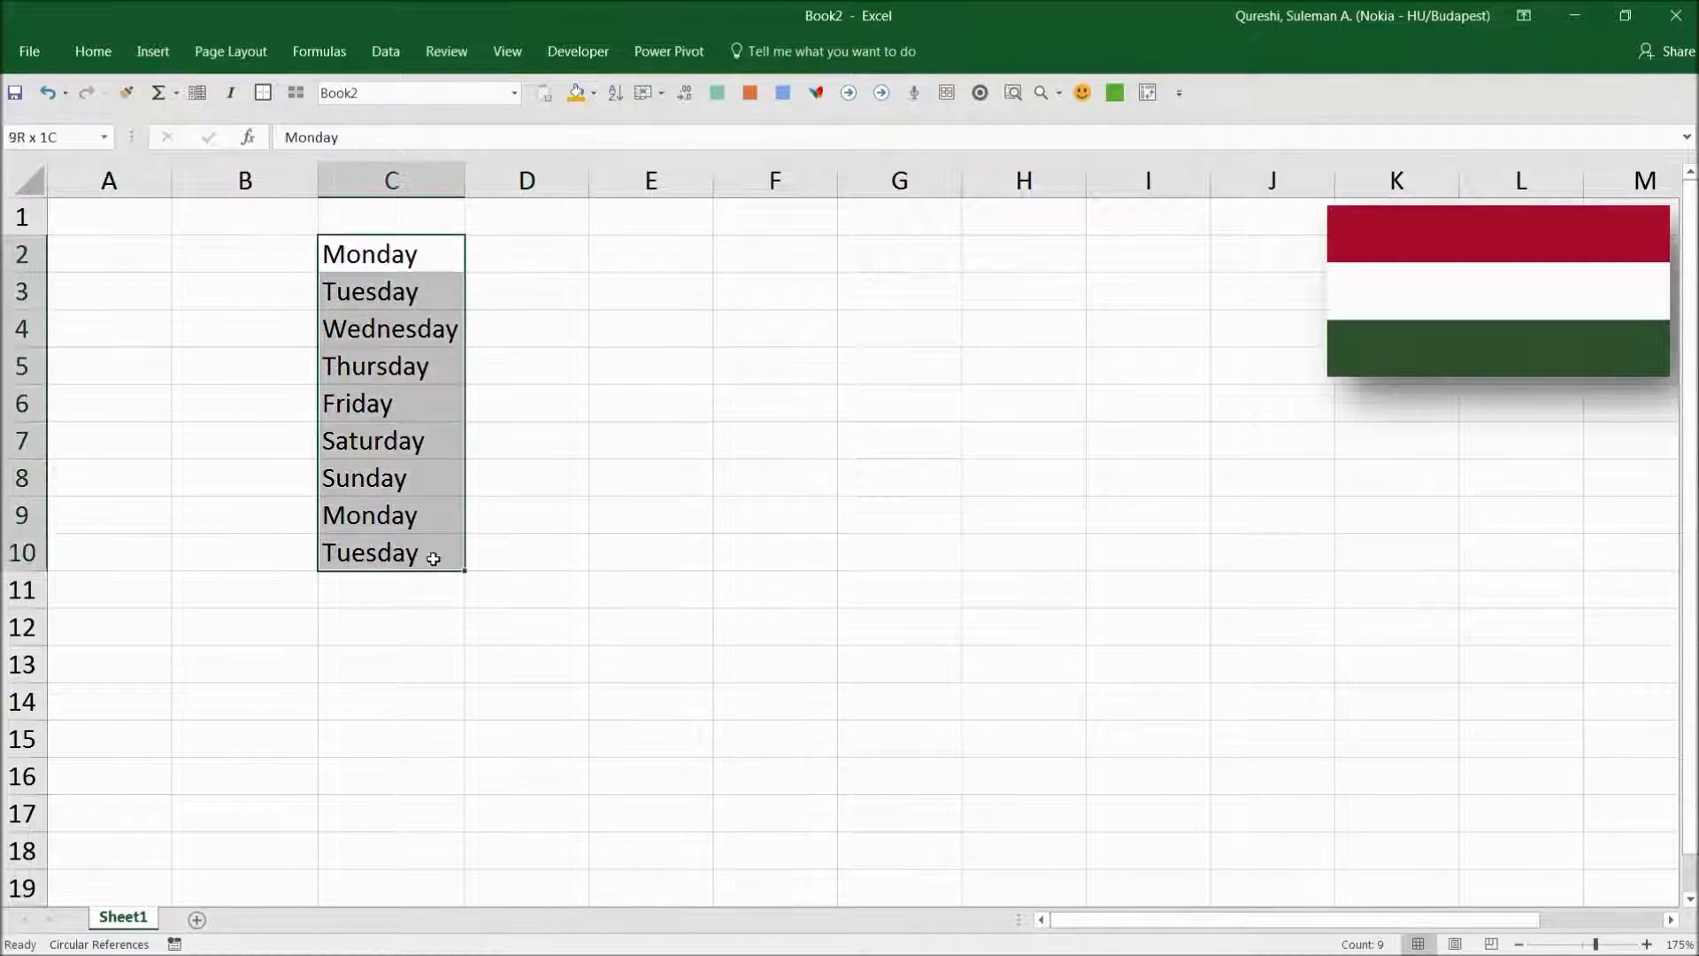
left_click(527, 291)
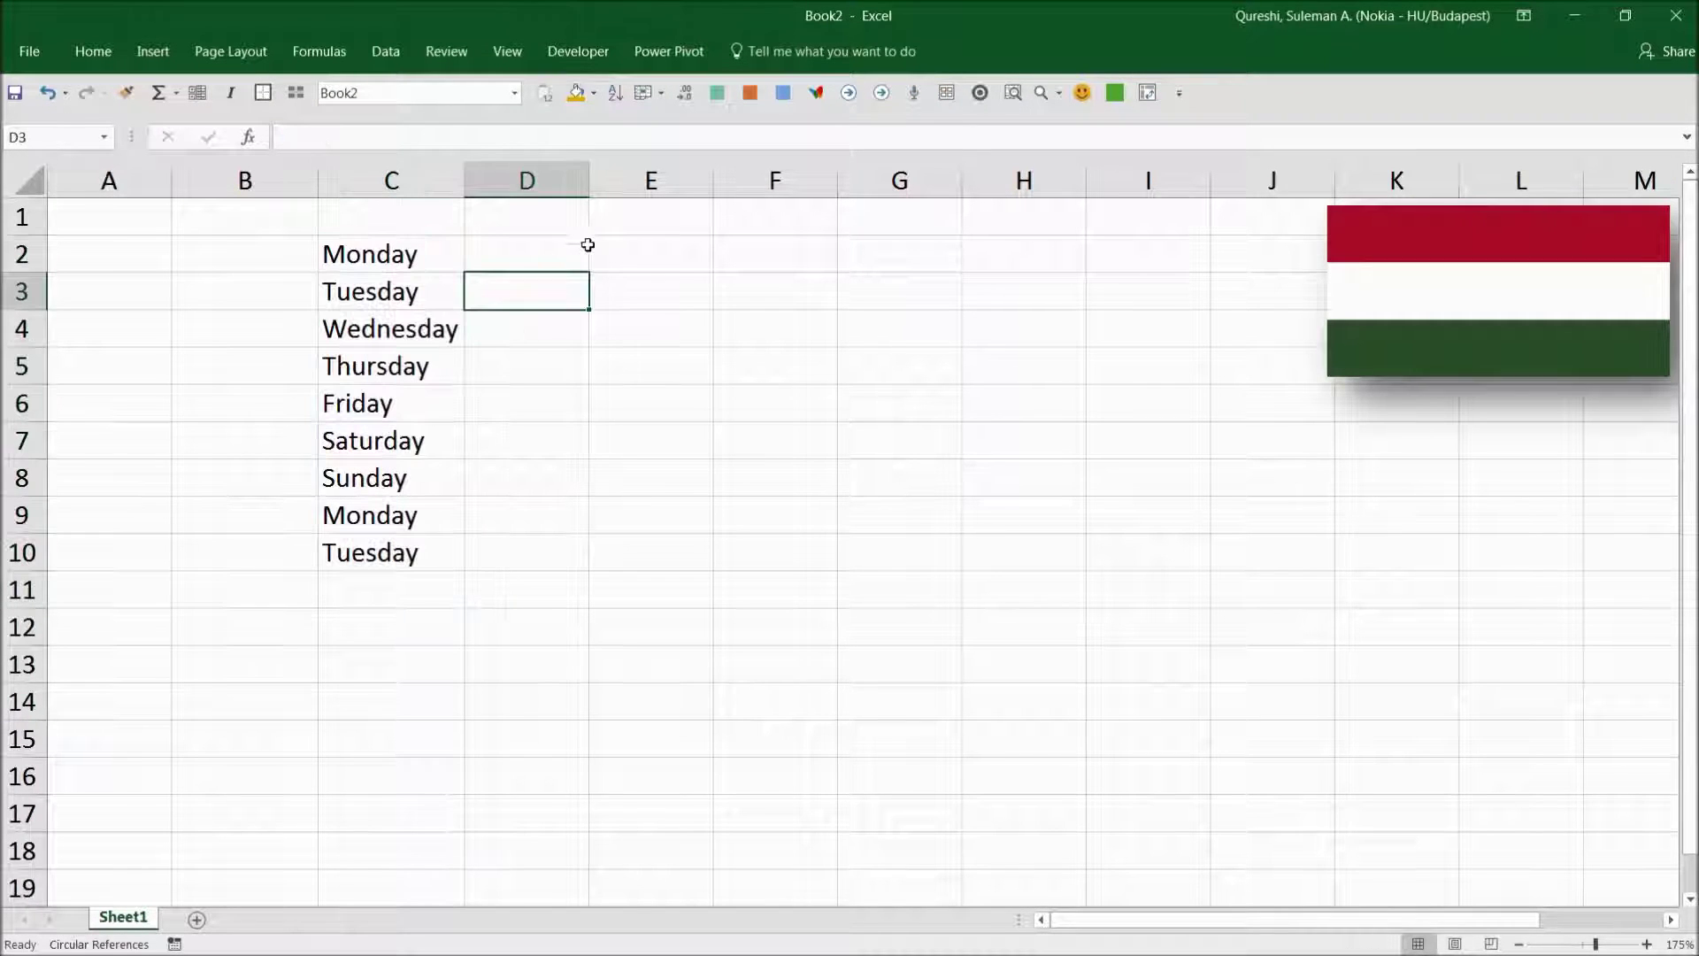
left_click(527, 242)
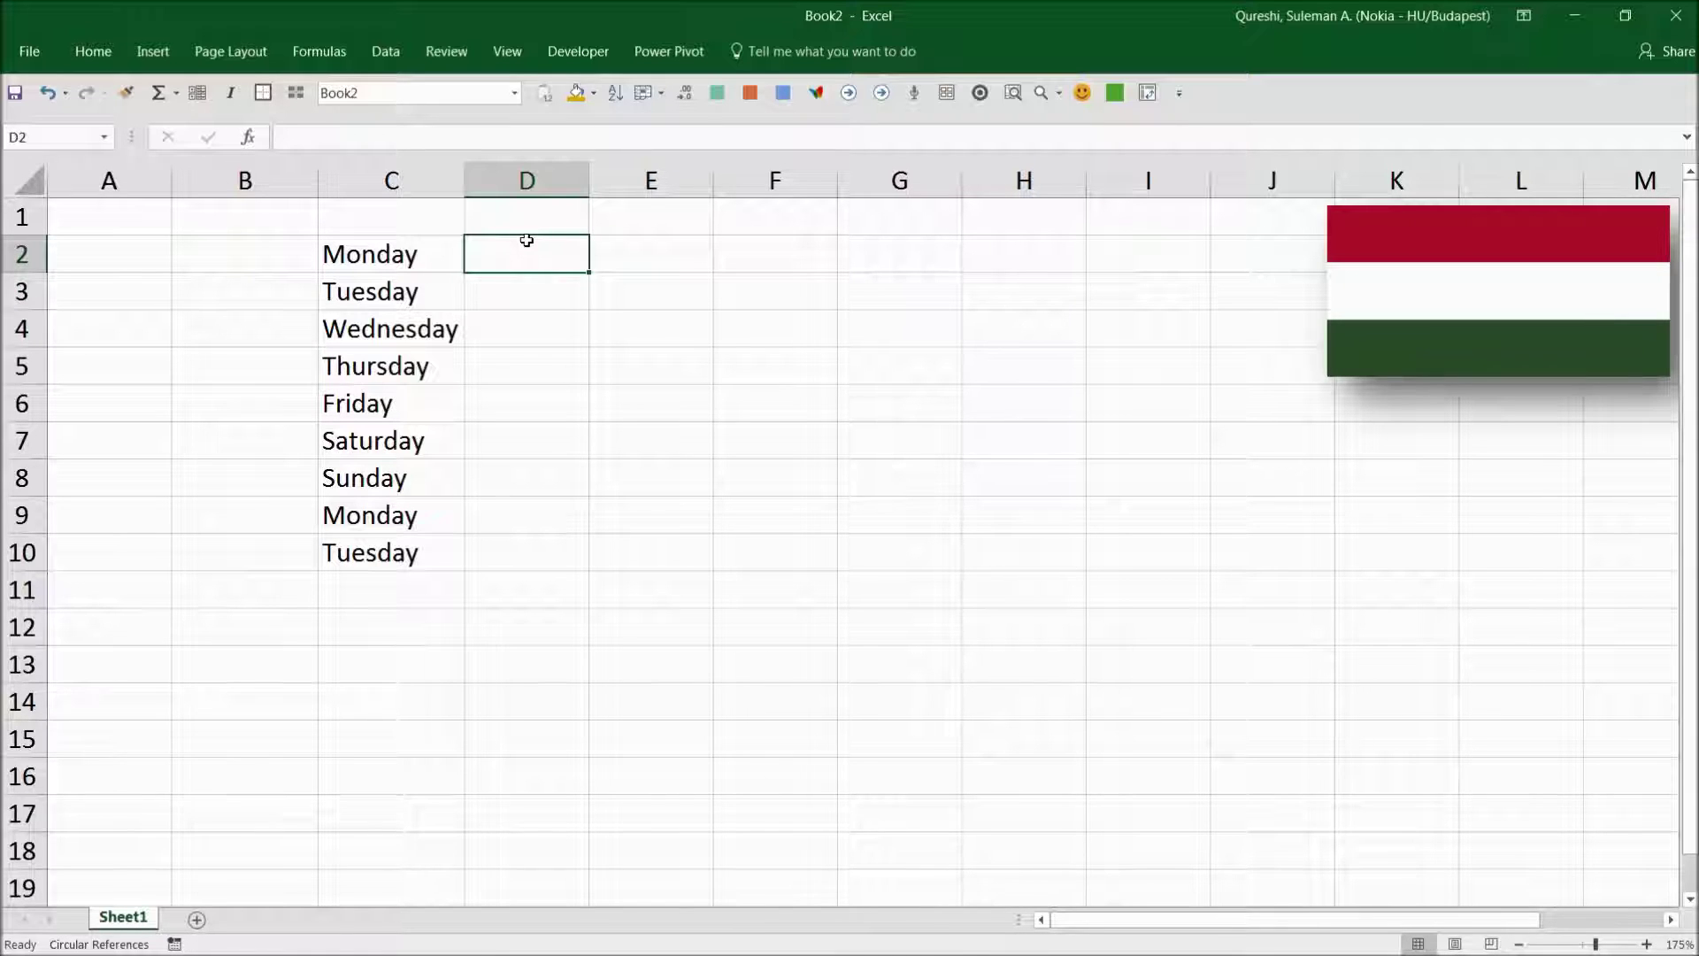
type("he")
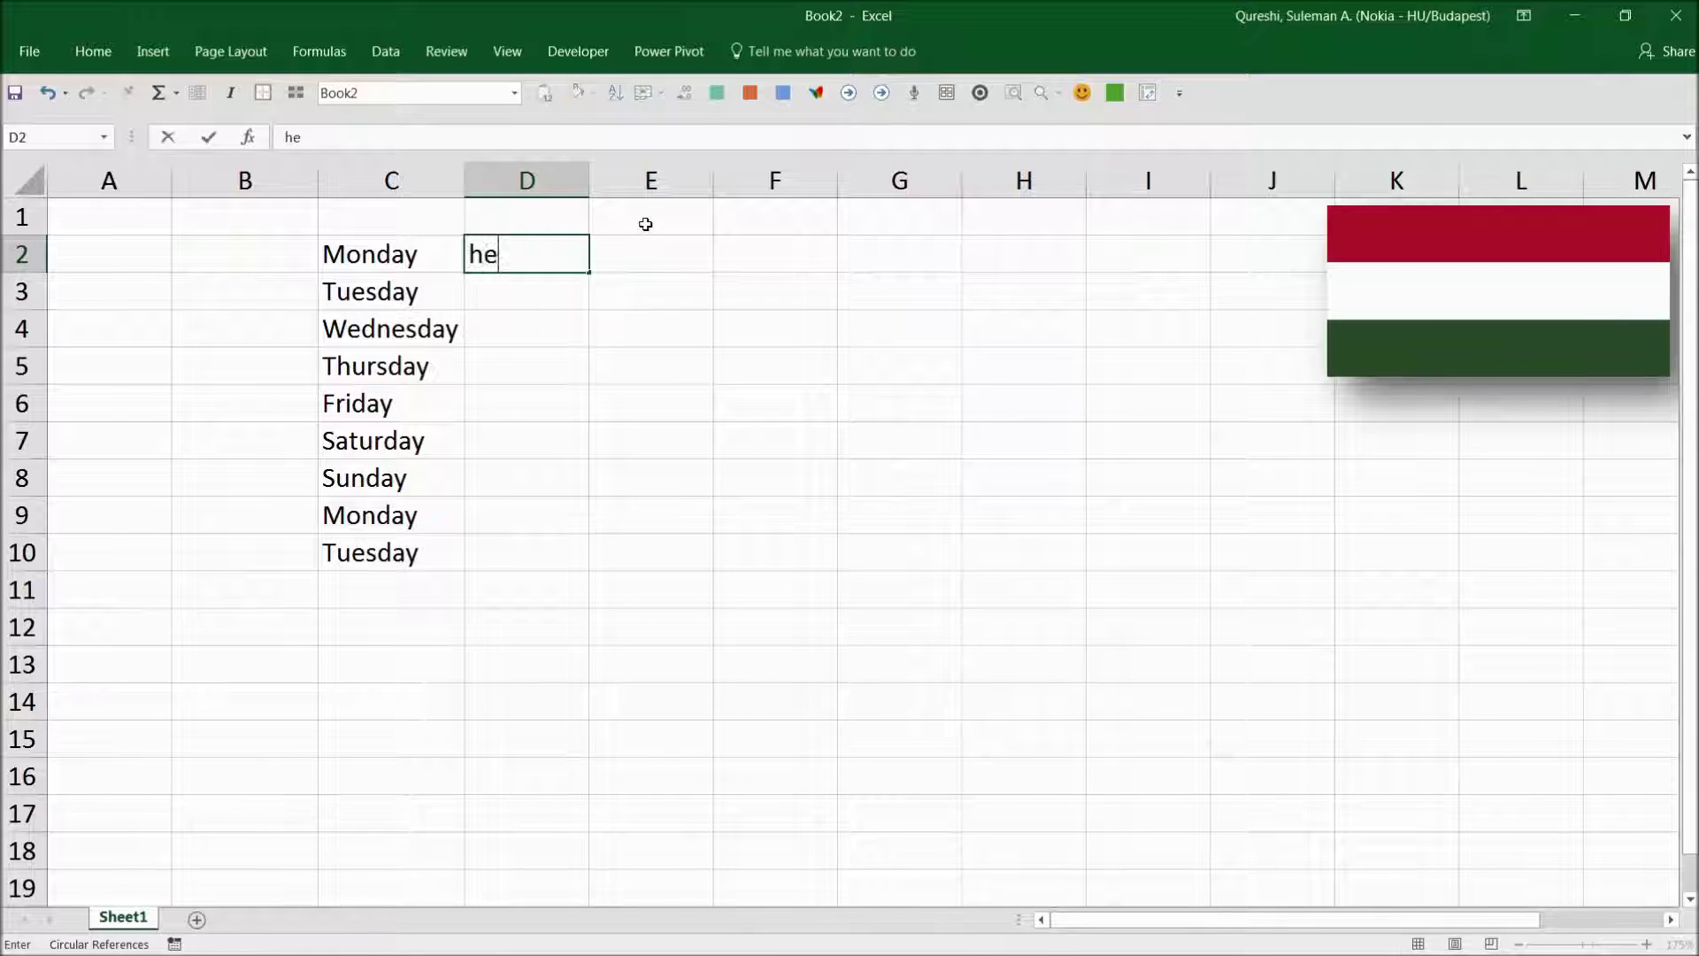
type("tfo")
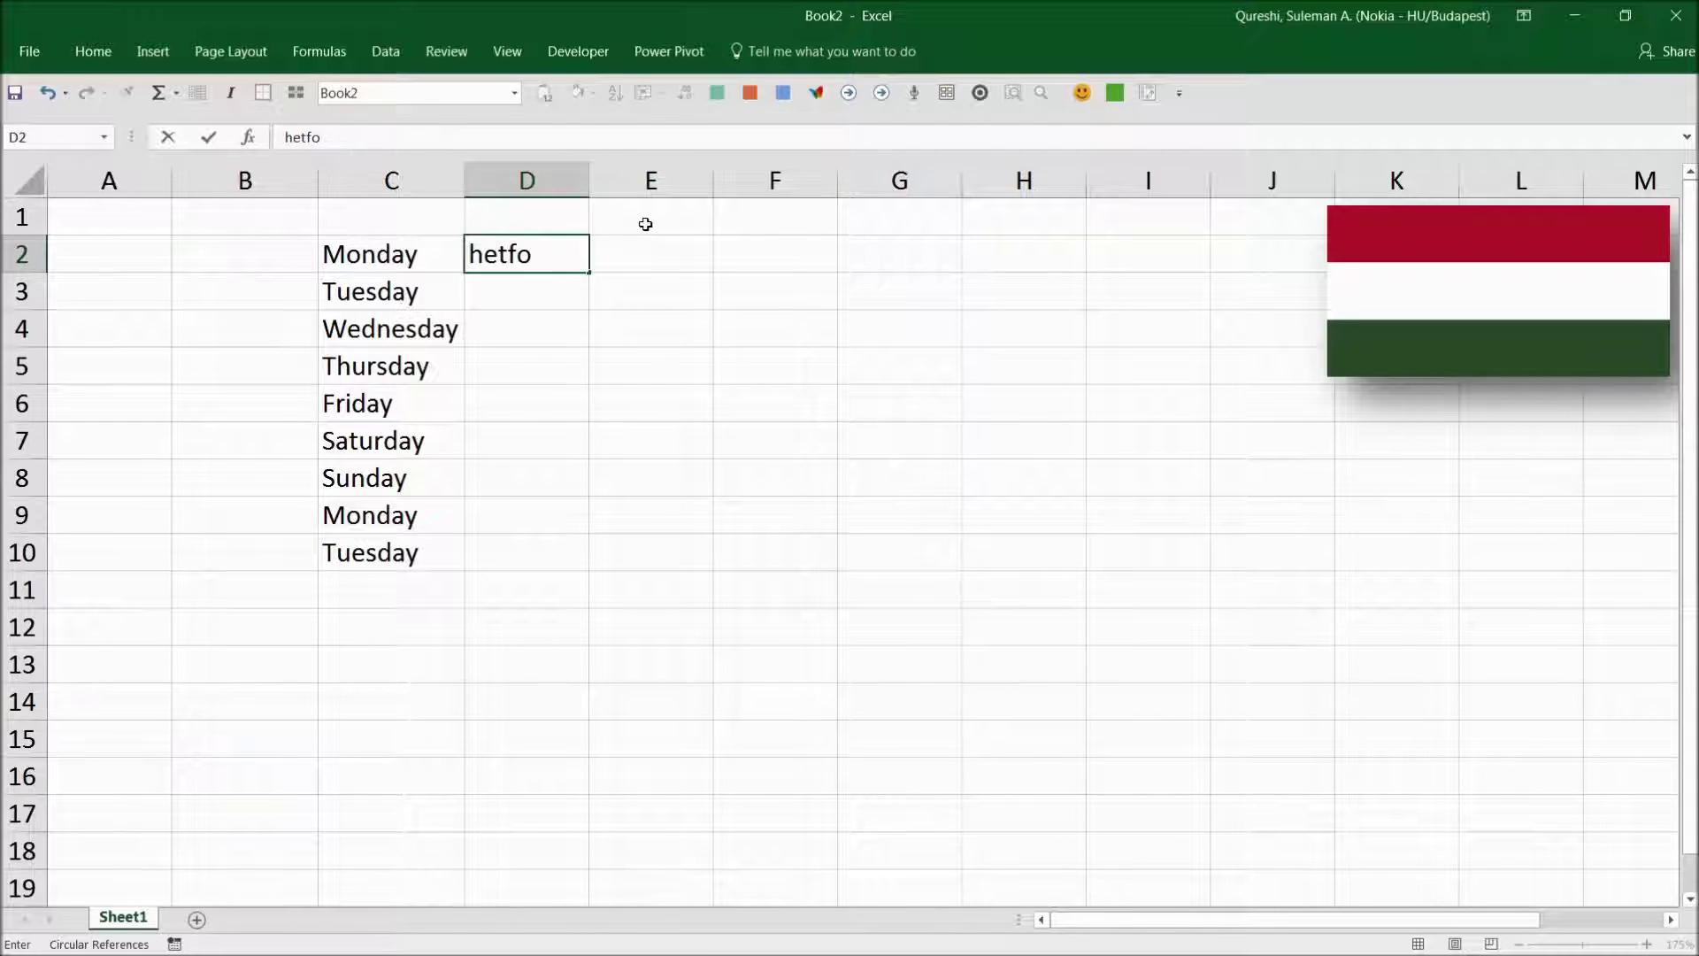
key("Return")
key("Up")
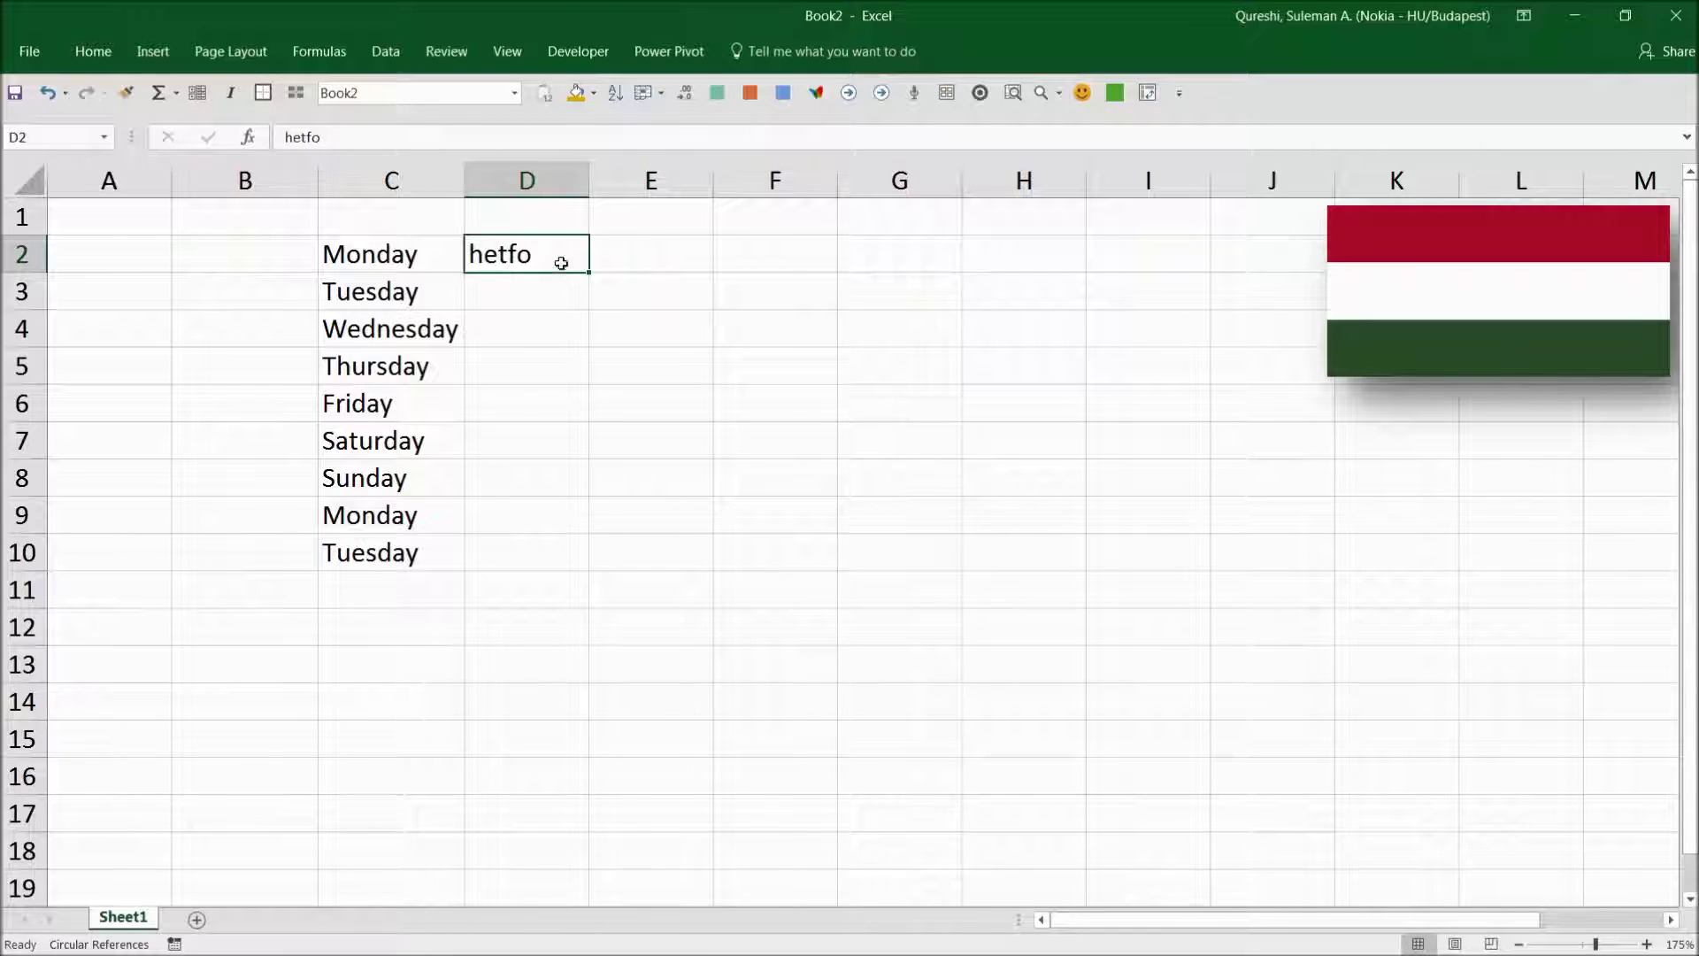
left_click_drag(588, 271, 590, 566)
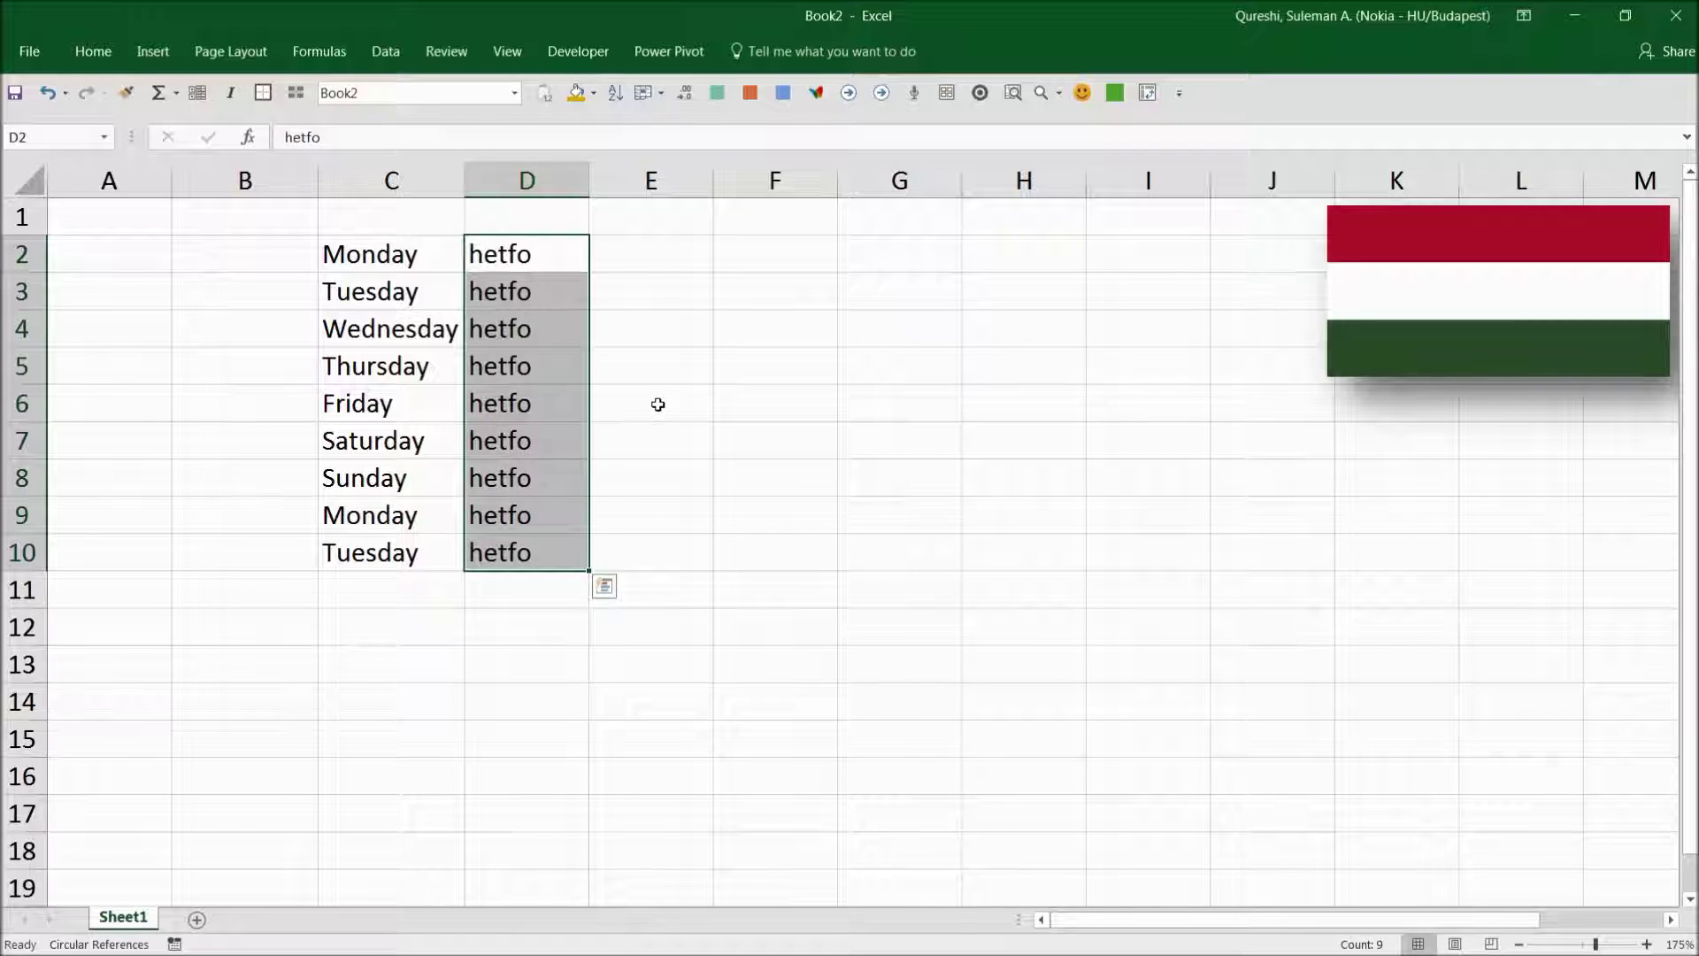
key("Delete")
left_click(682, 372)
left_click(506, 247)
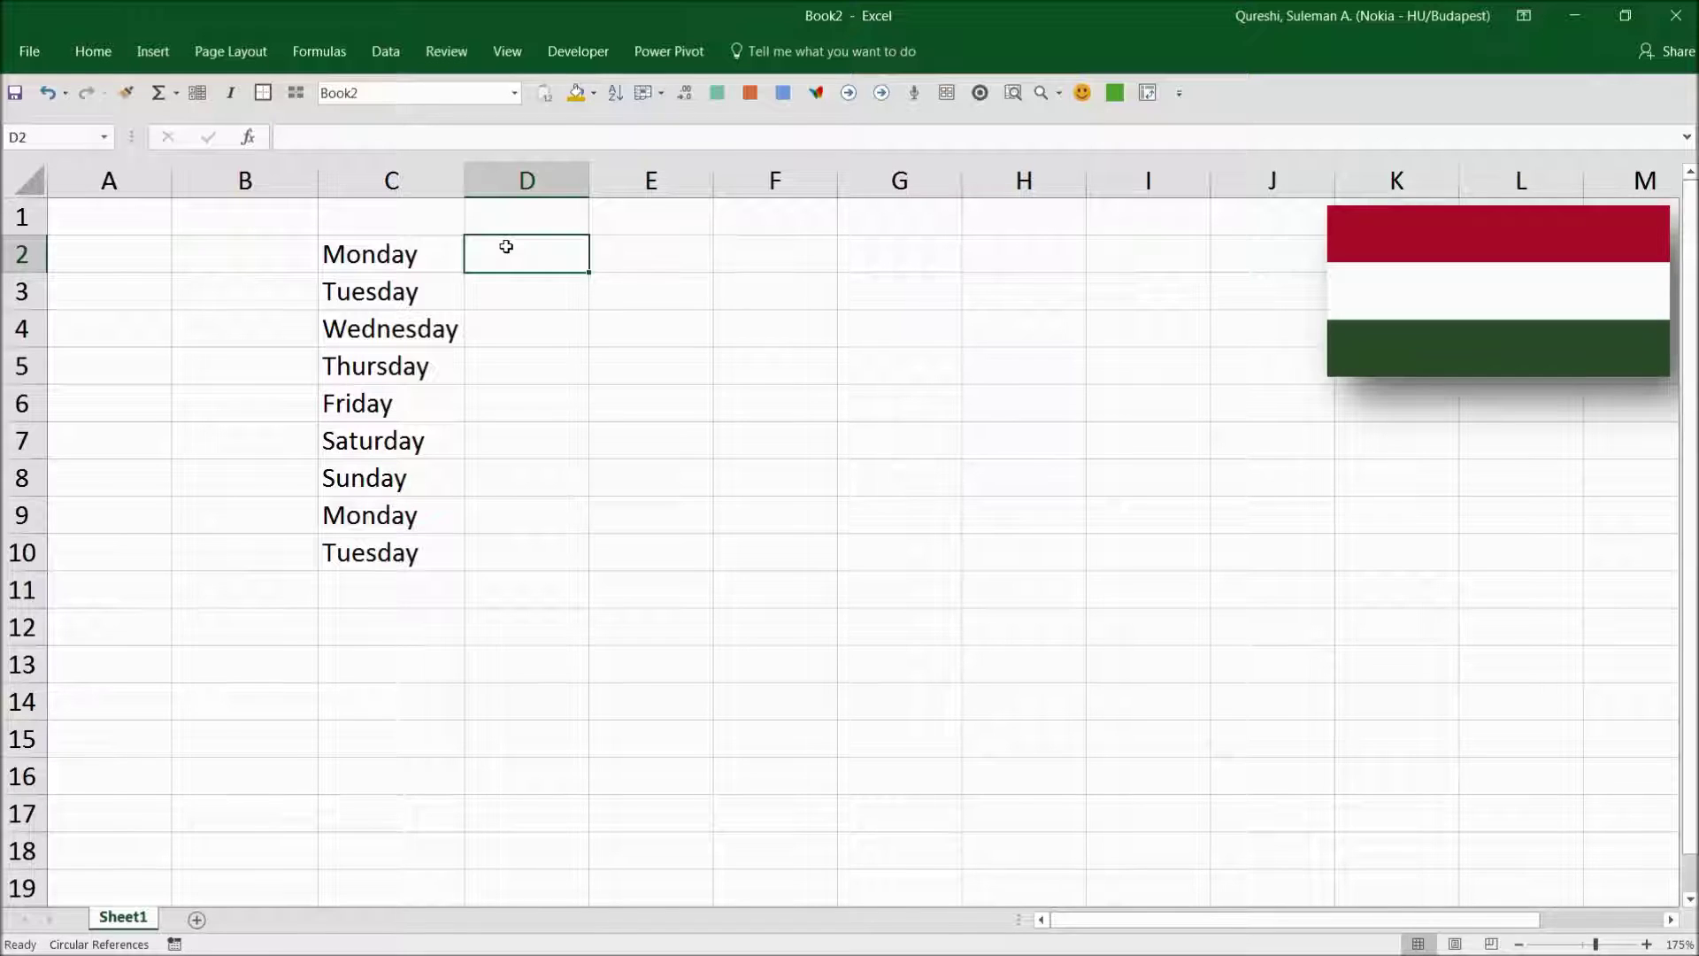
Step: Reach the Advanced page of Excel Options and launch Edit Custom Lists
left_click(29, 51)
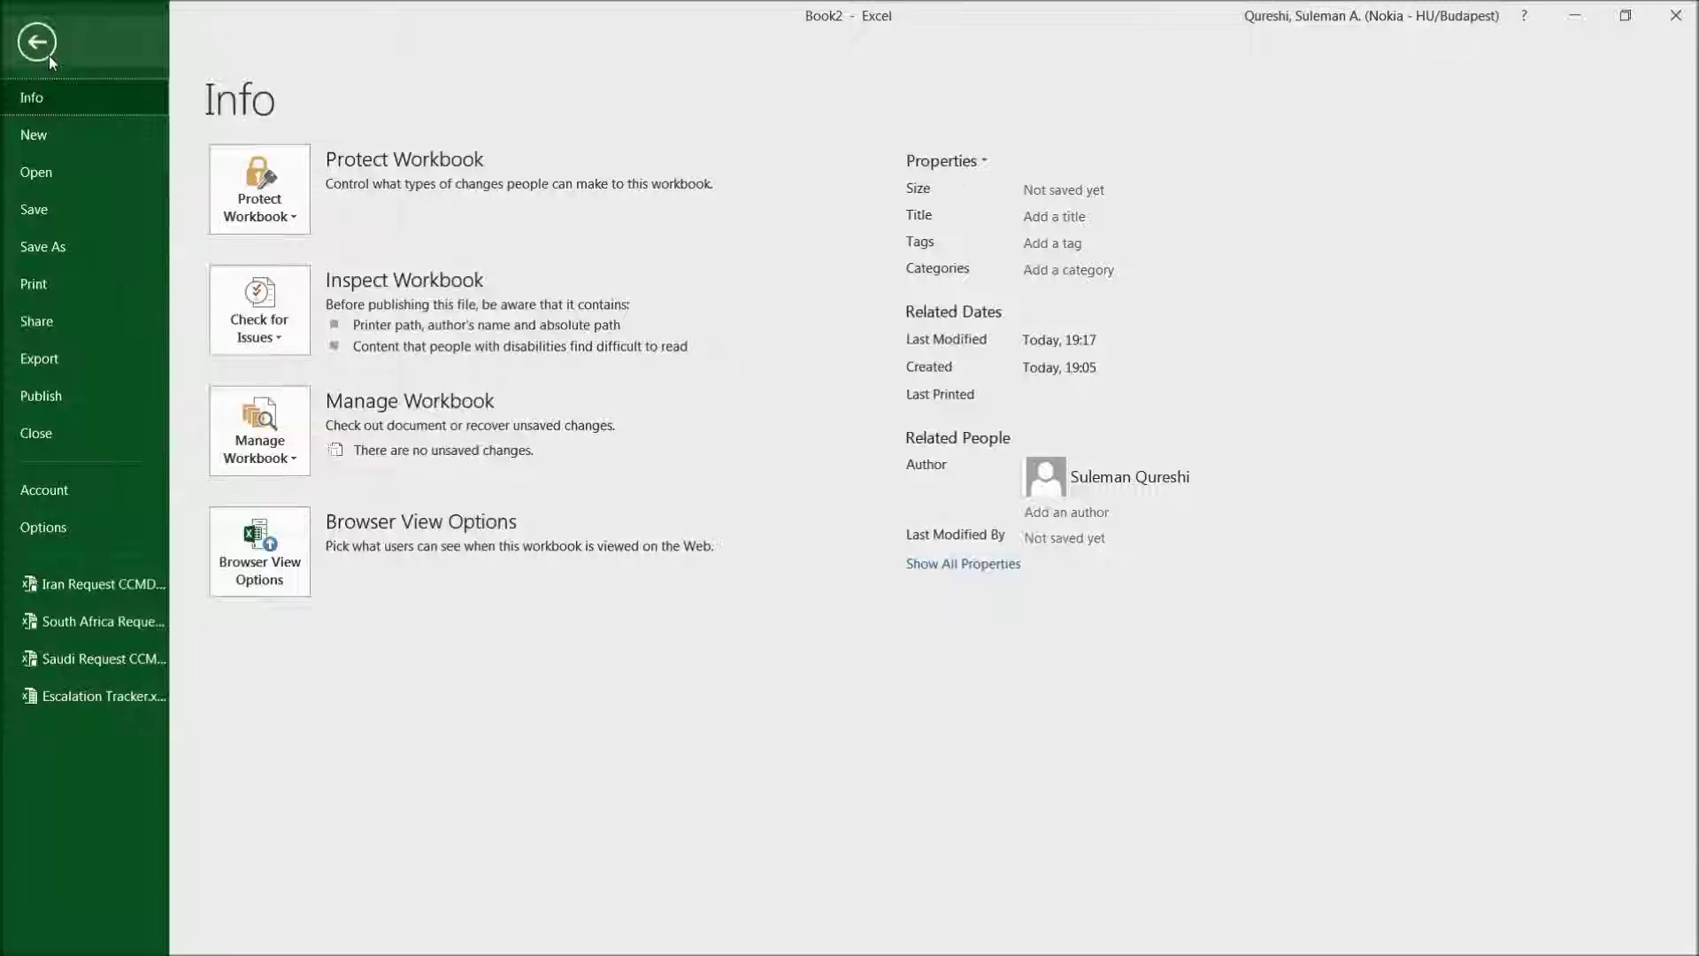
left_click(86, 532)
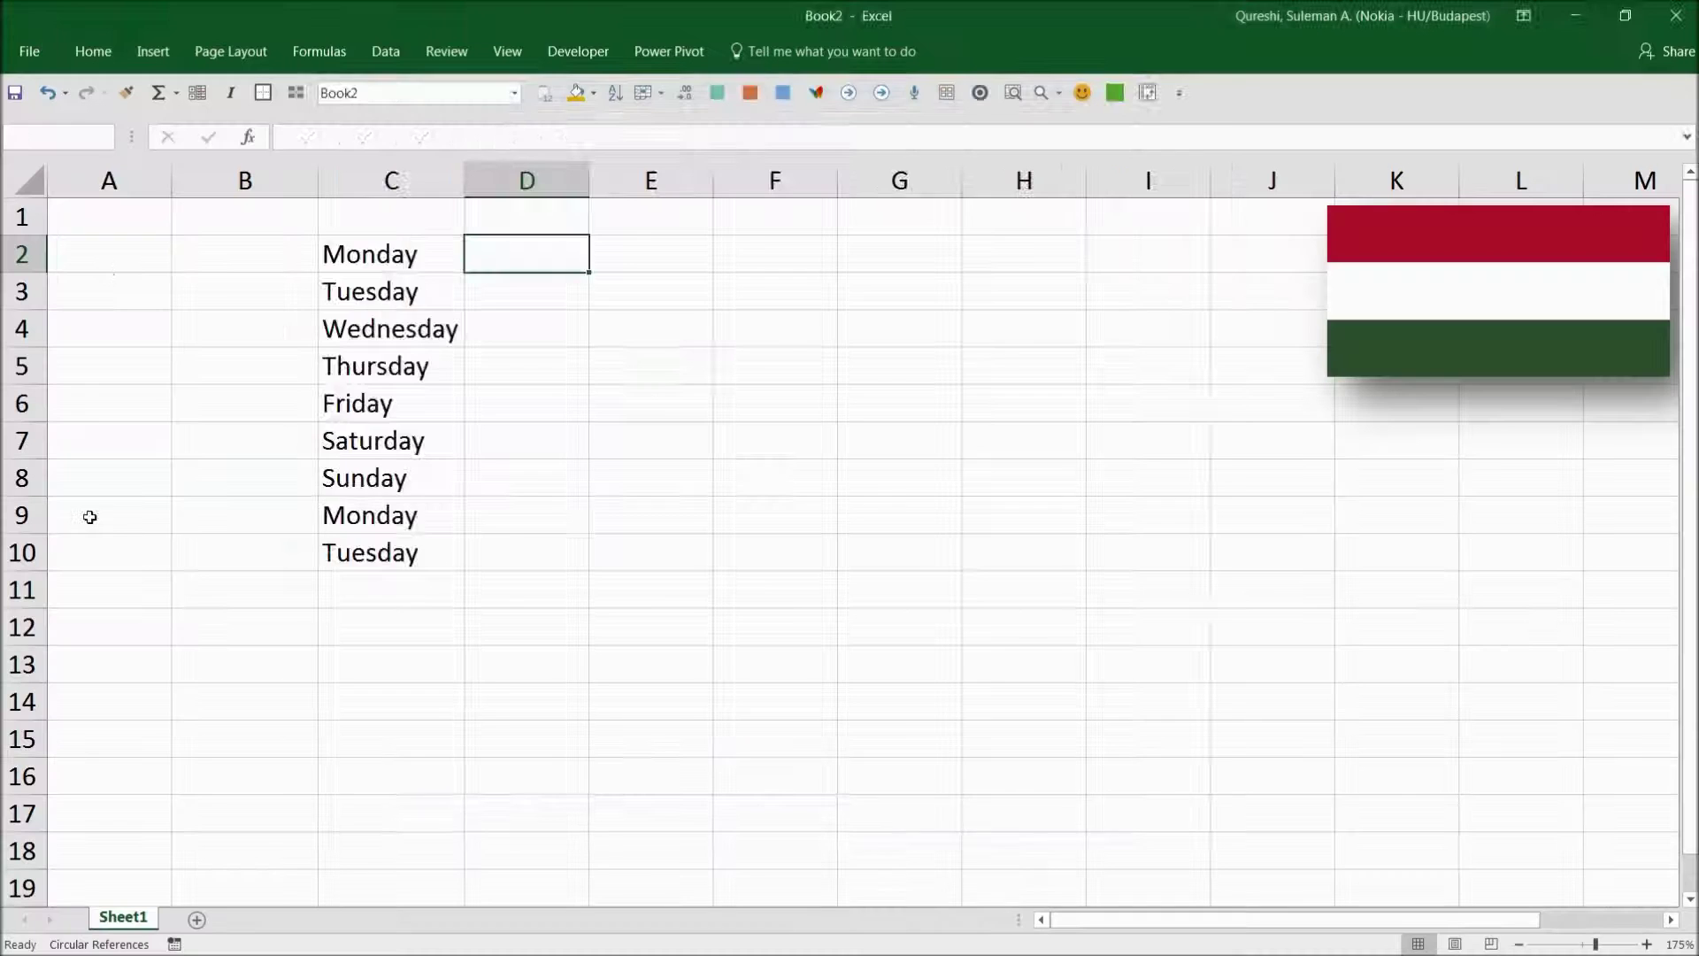
left_click(1175, 806)
left_click(30, 52)
left_click(72, 525)
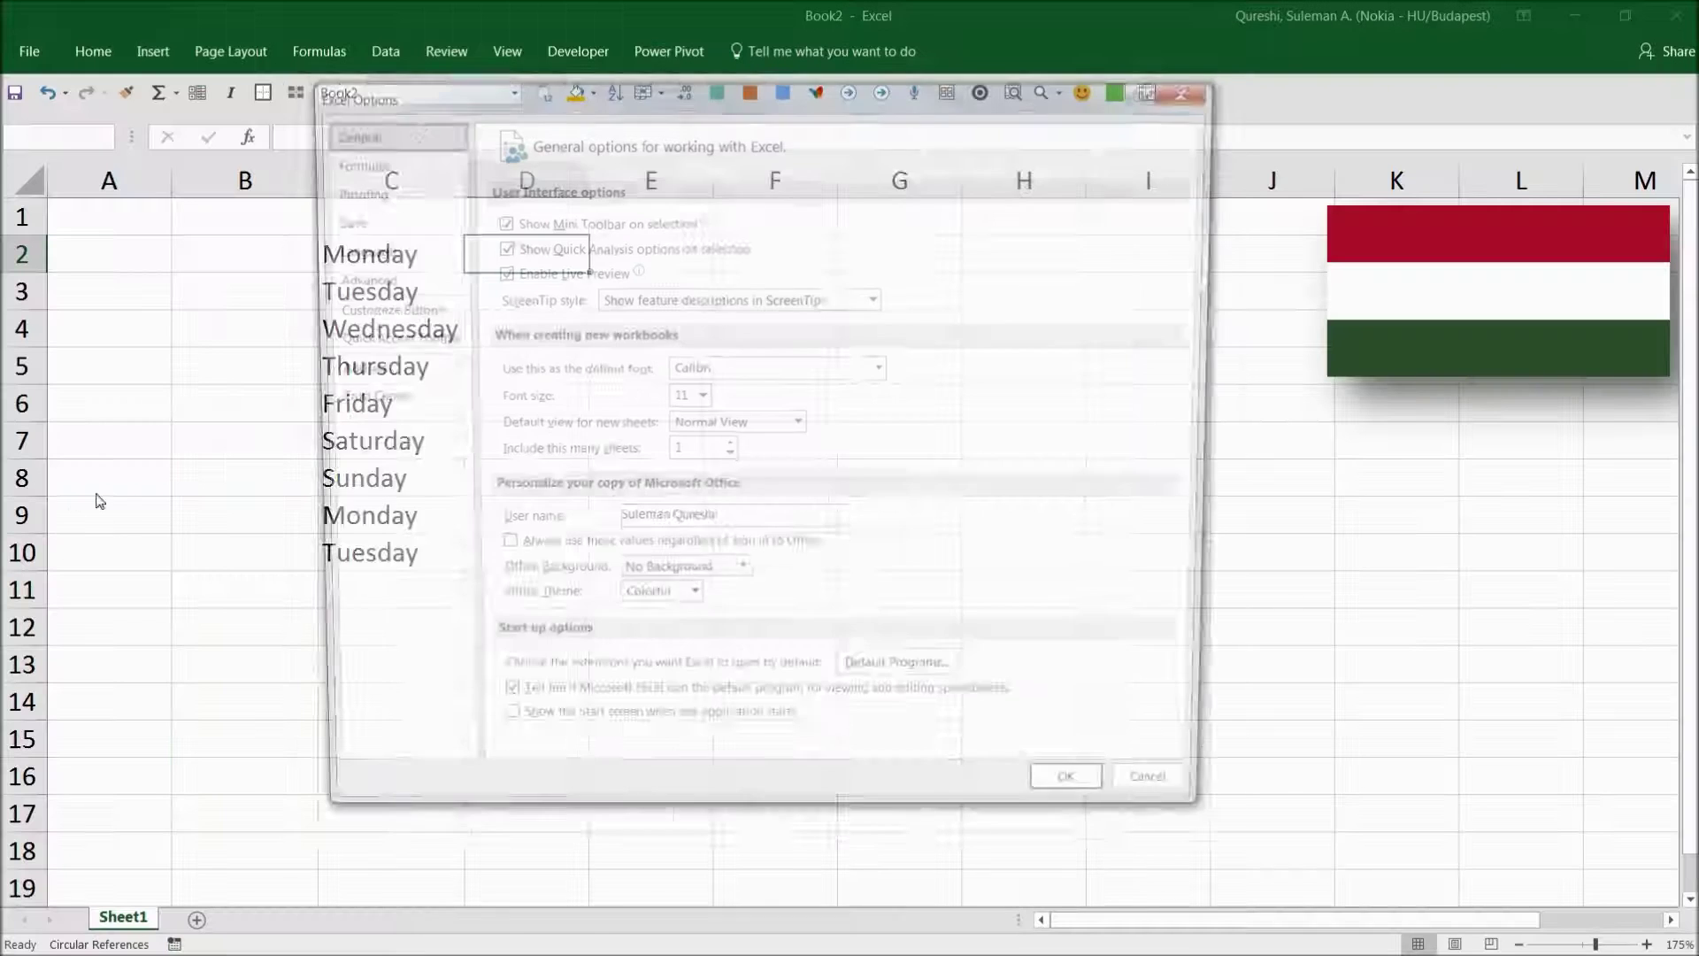
left_click(374, 309)
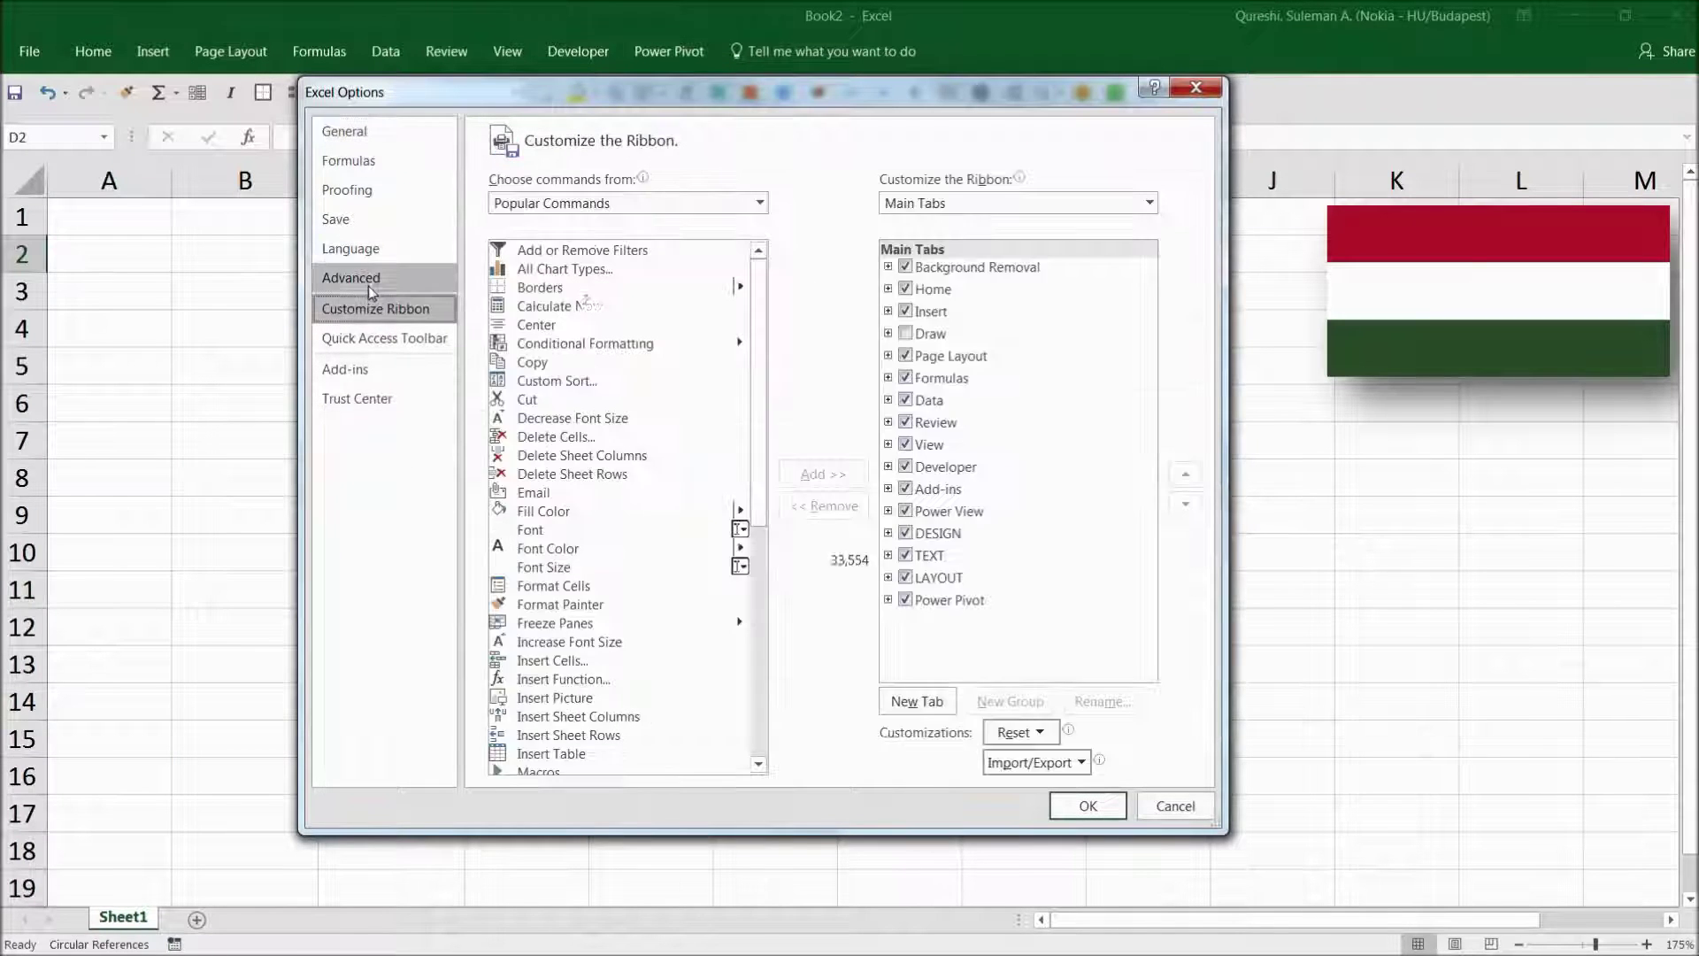
left_click(351, 277)
left_click_drag(1203, 212, 1211, 781)
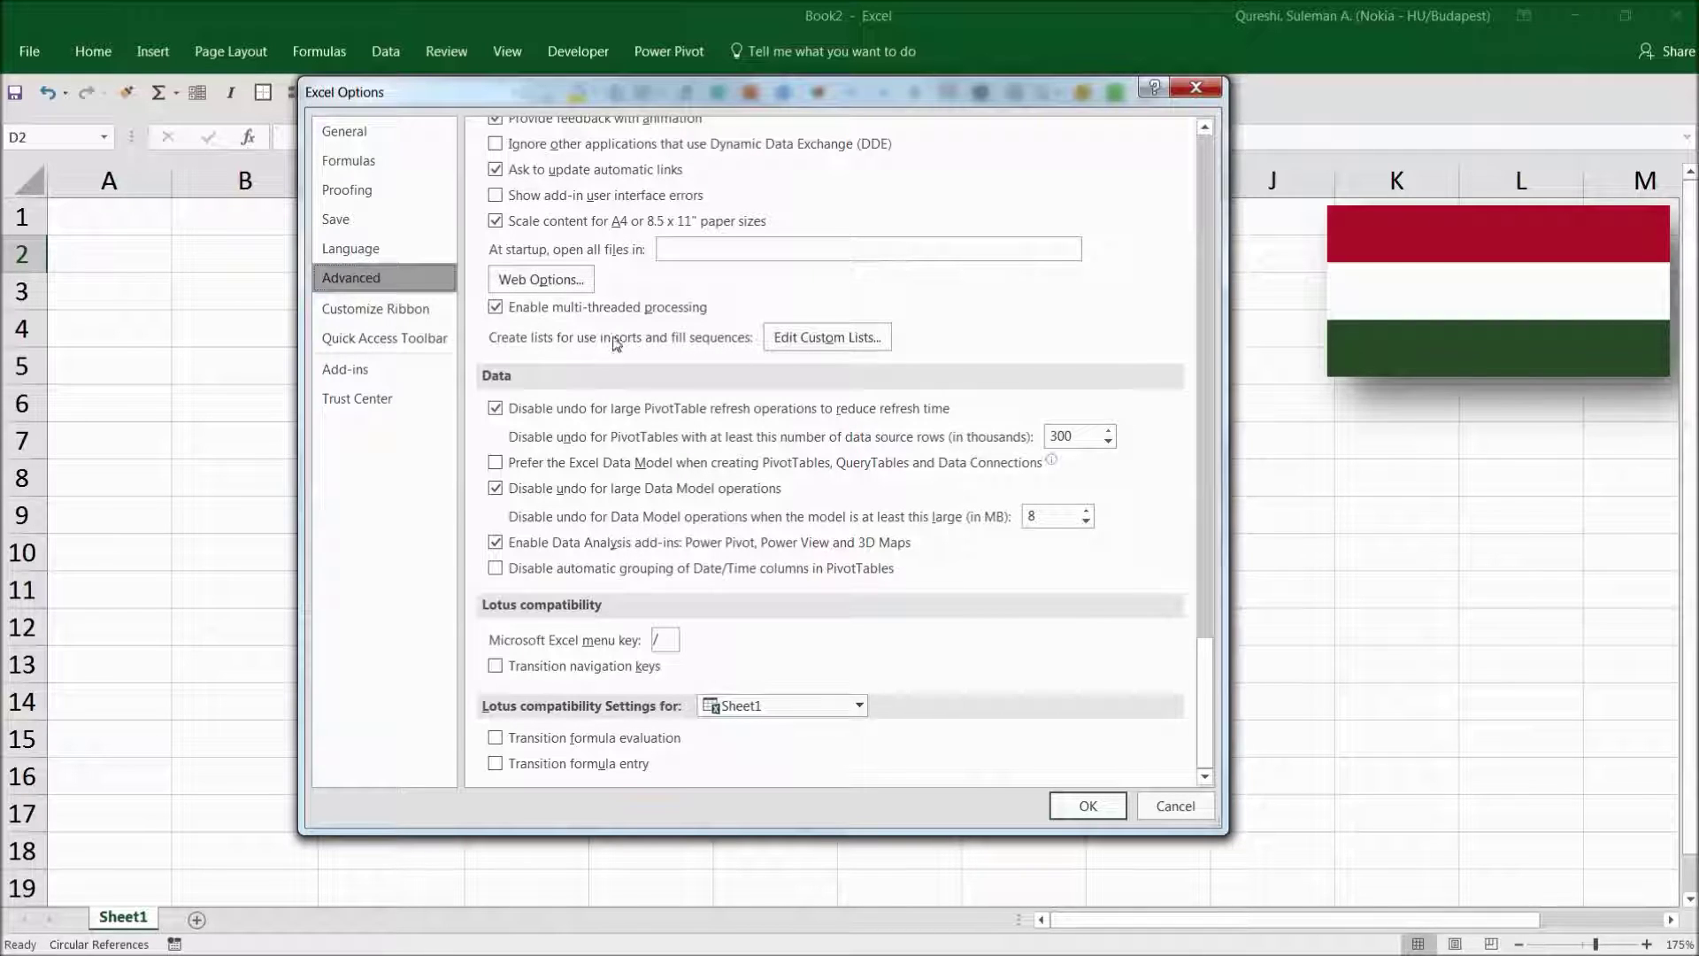
left_click(784, 346)
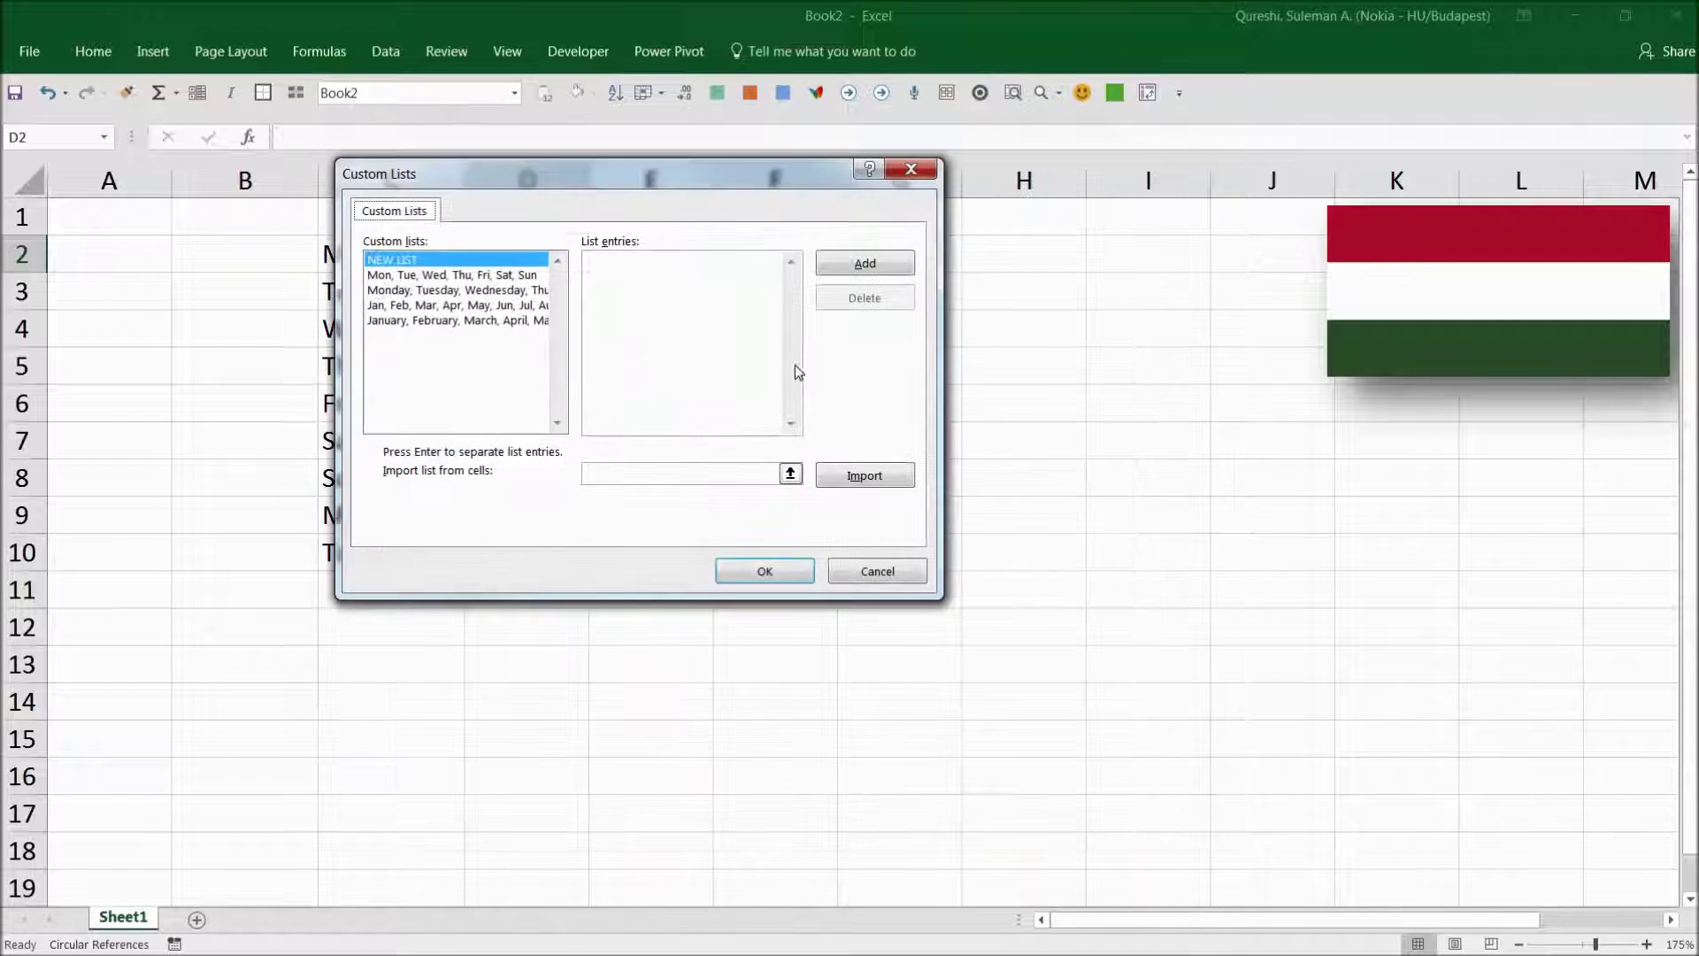
Step: Browse the built-in day and month lists, then start NEW LIST and collapse the import field
left_click(451, 289)
left_click(429, 306)
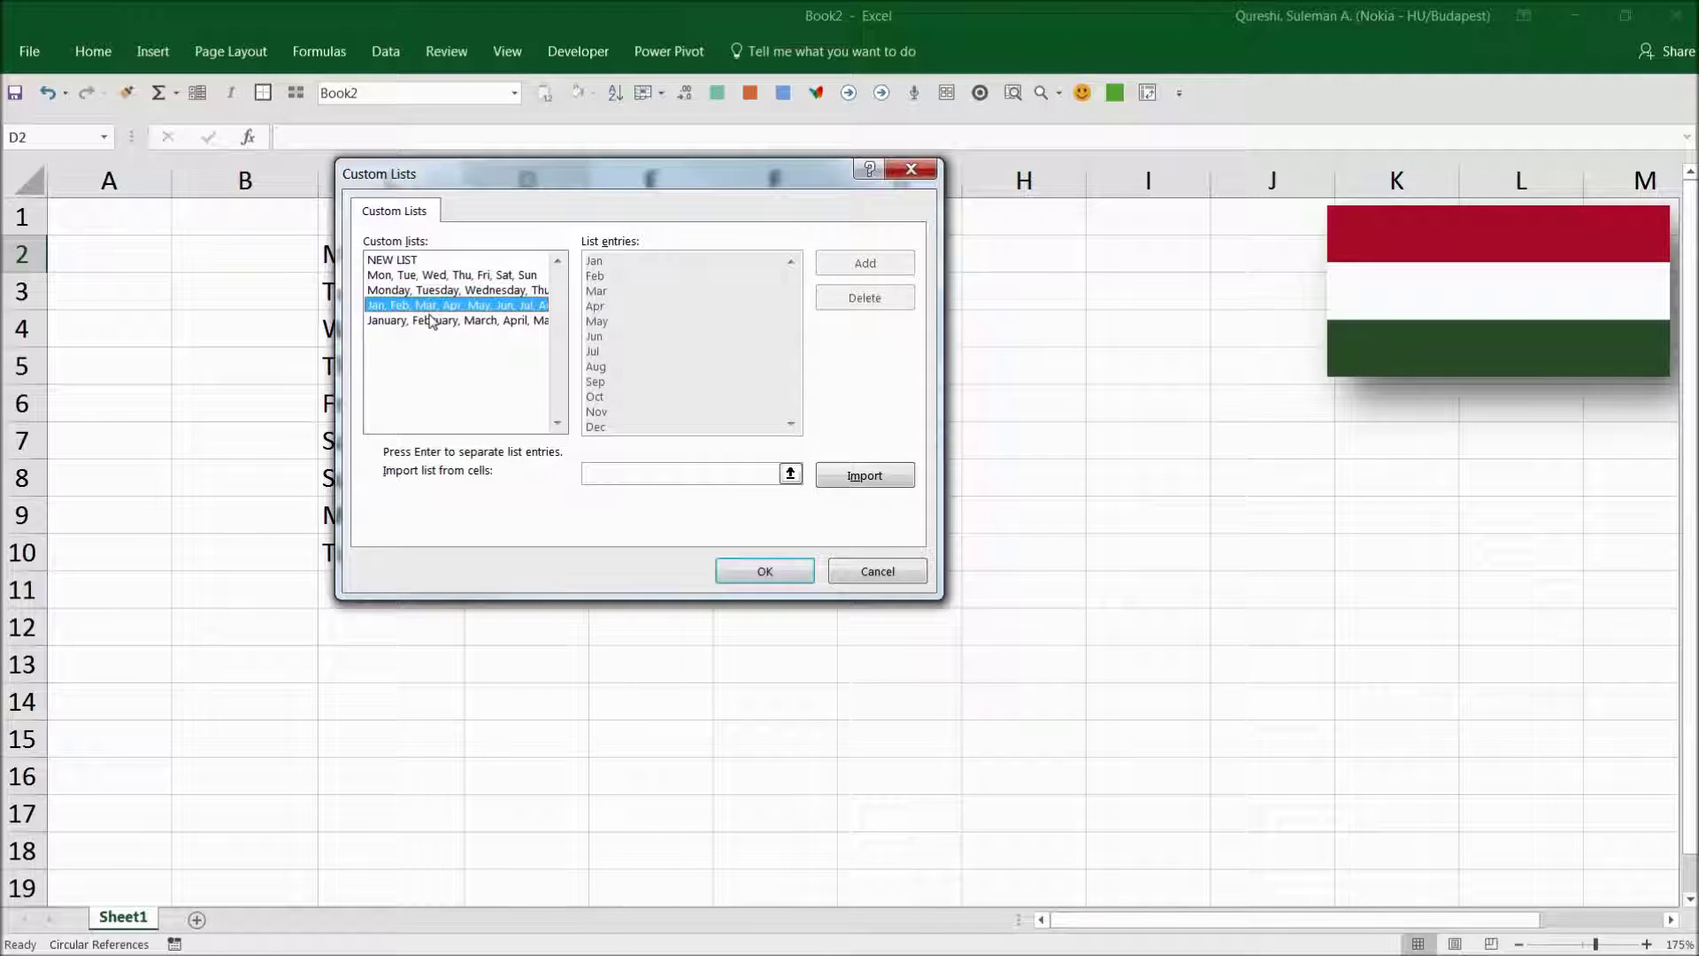
left_click(446, 276)
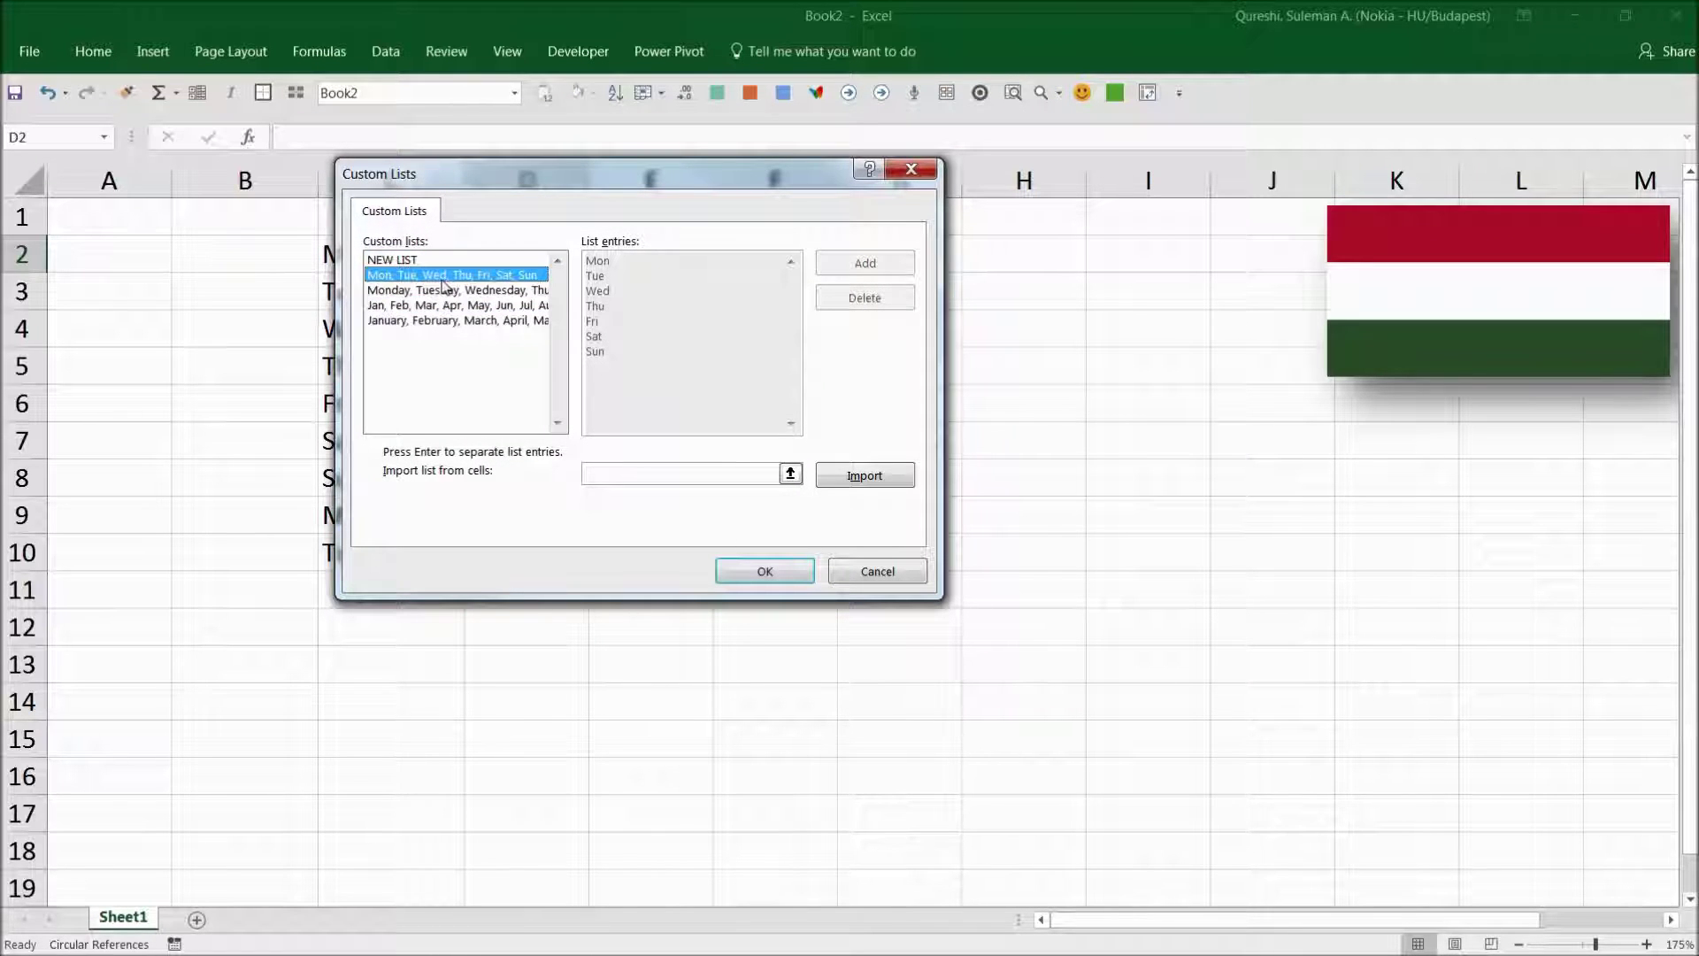
left_click(438, 289)
left_click(433, 319)
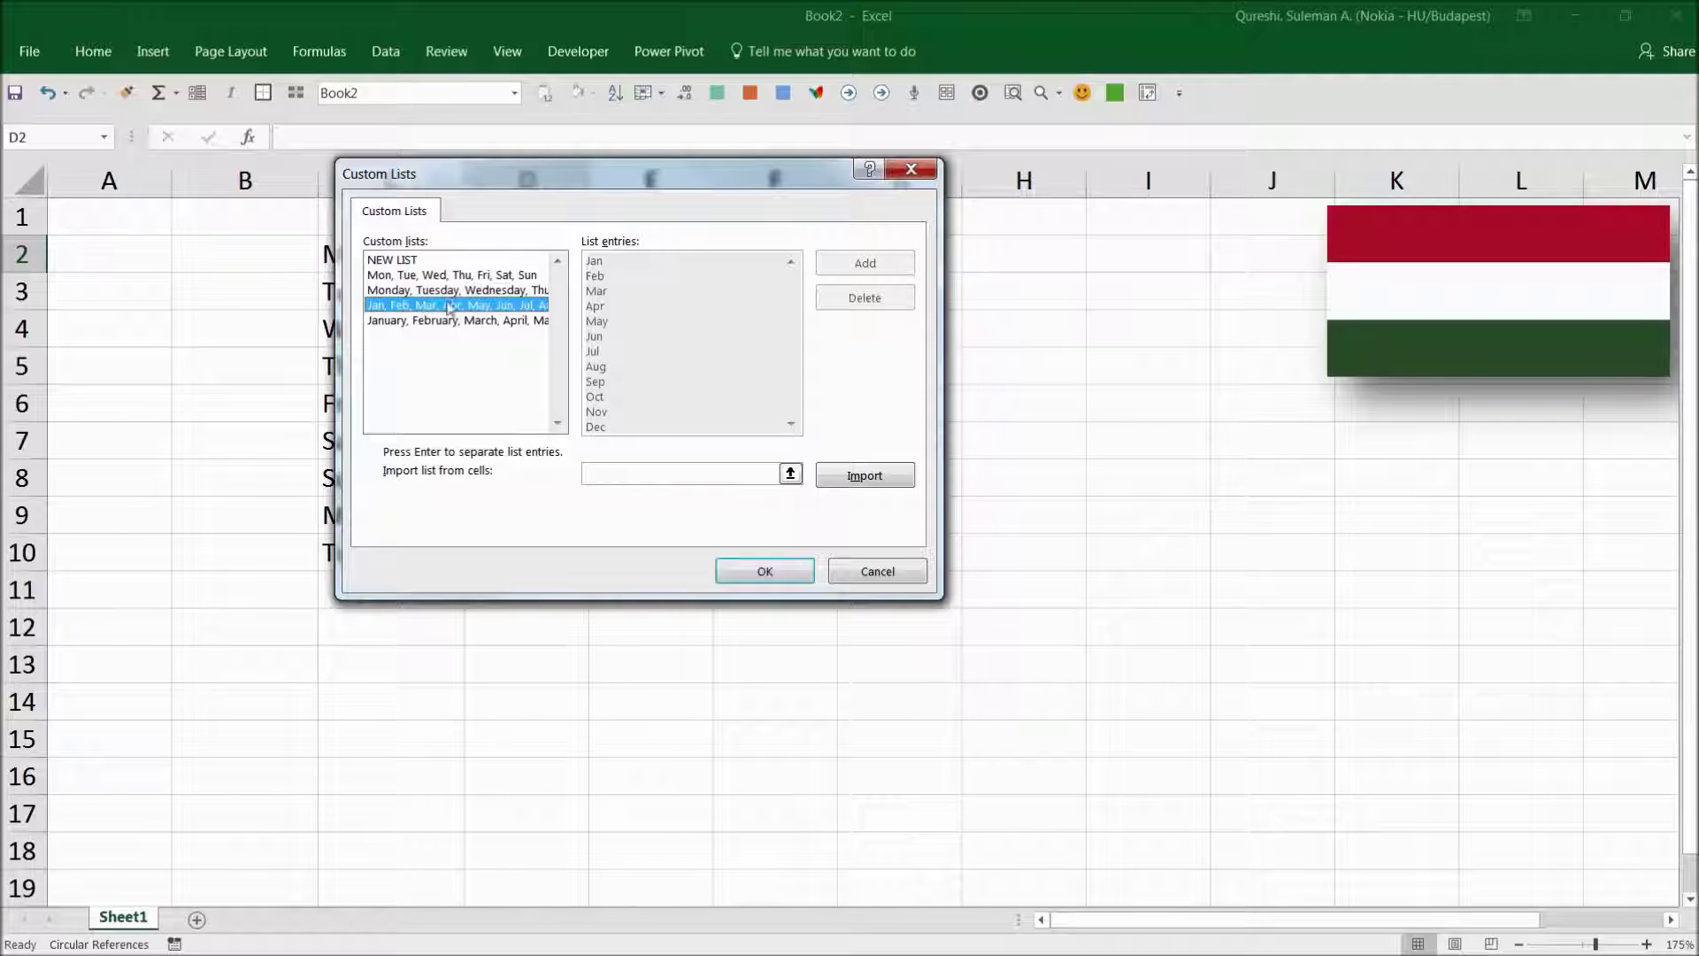
left_click(446, 321)
left_click(449, 305)
left_click(440, 275)
left_click(398, 260)
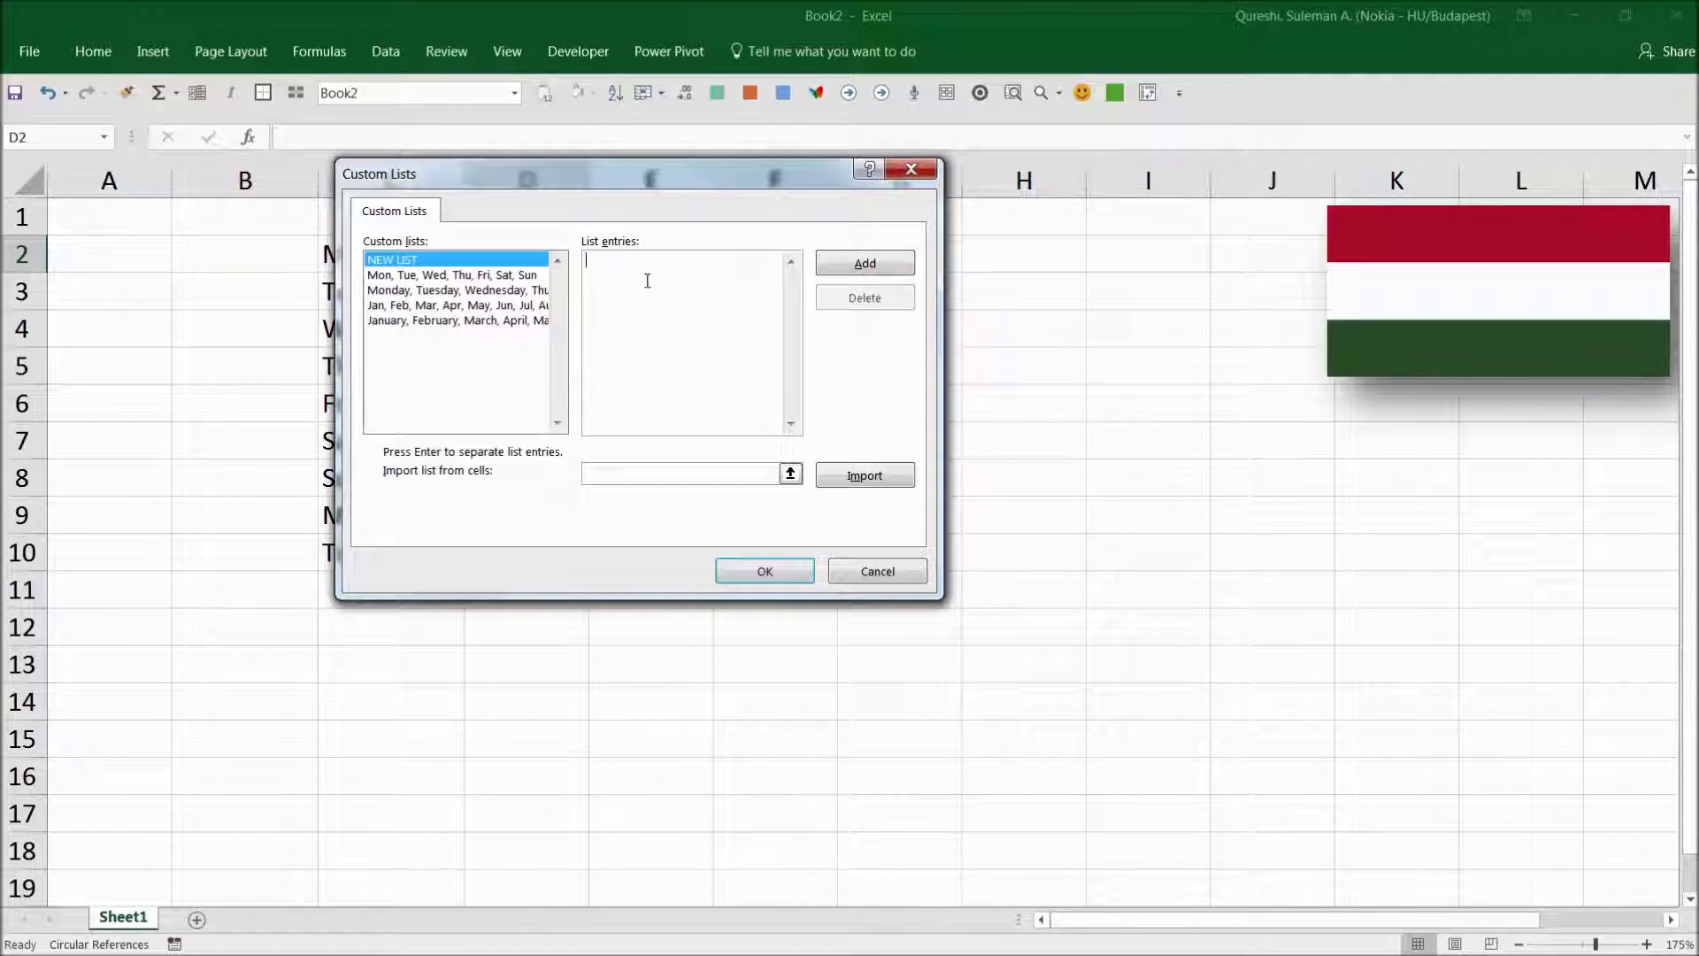
left_click(789, 474)
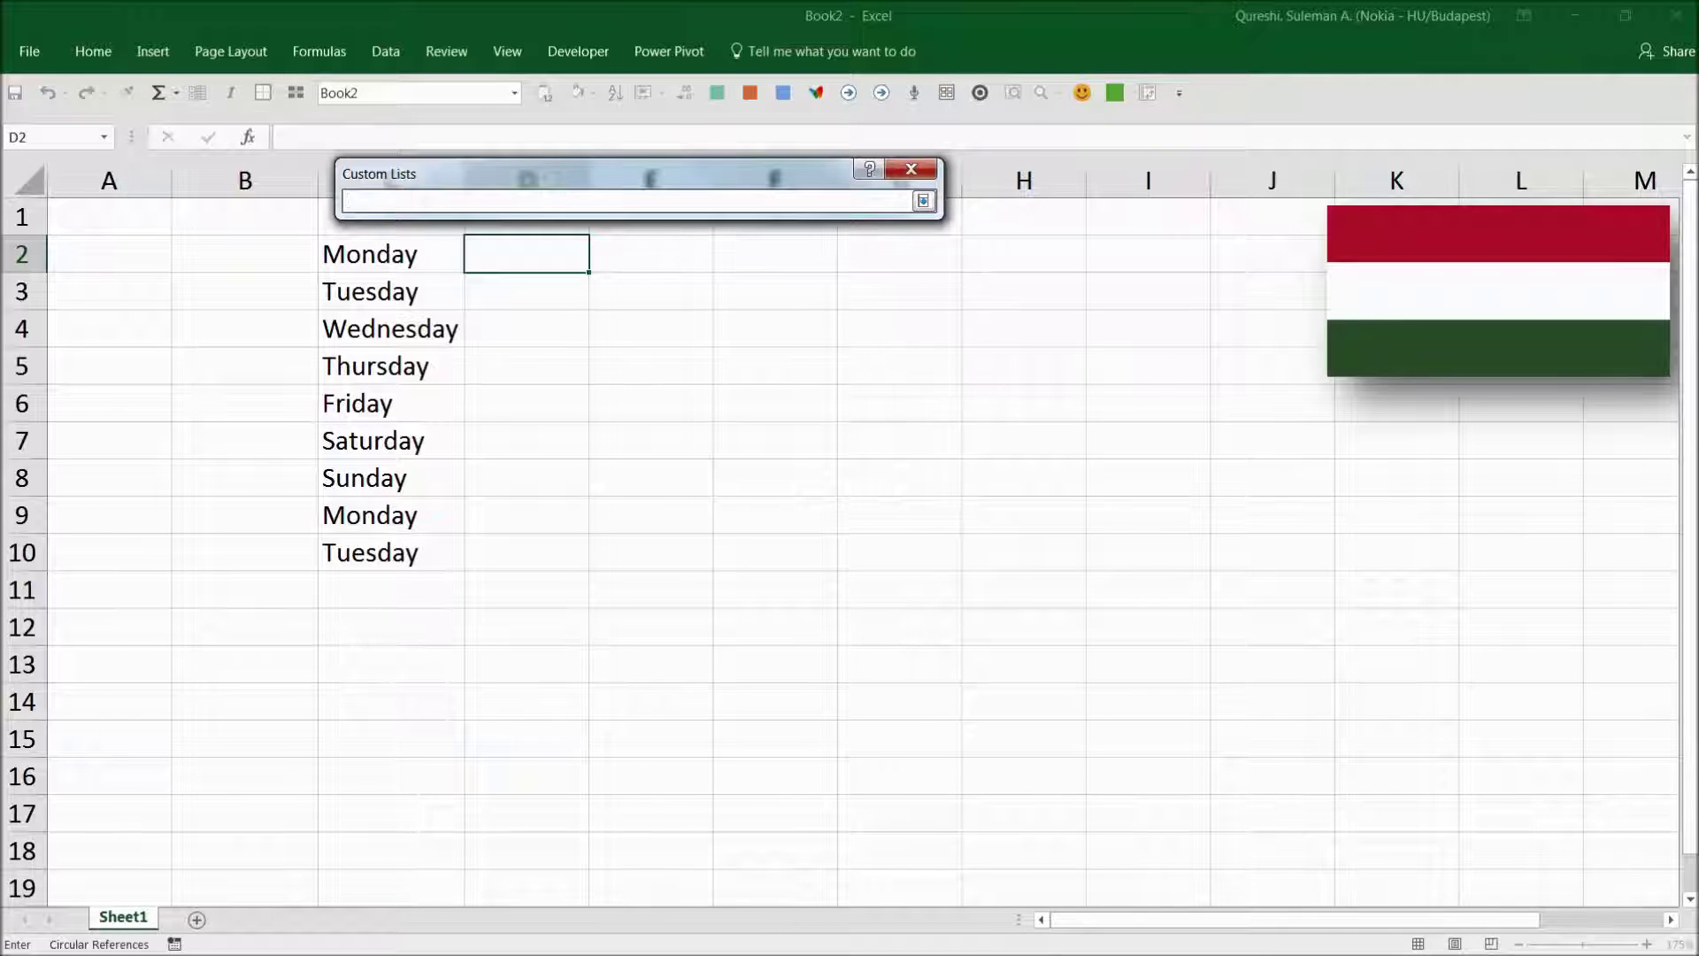
Step: Import the Hungarian weekdays from Book3's A1:A7 as a custom list
left_click_drag(370, 254, 369, 478)
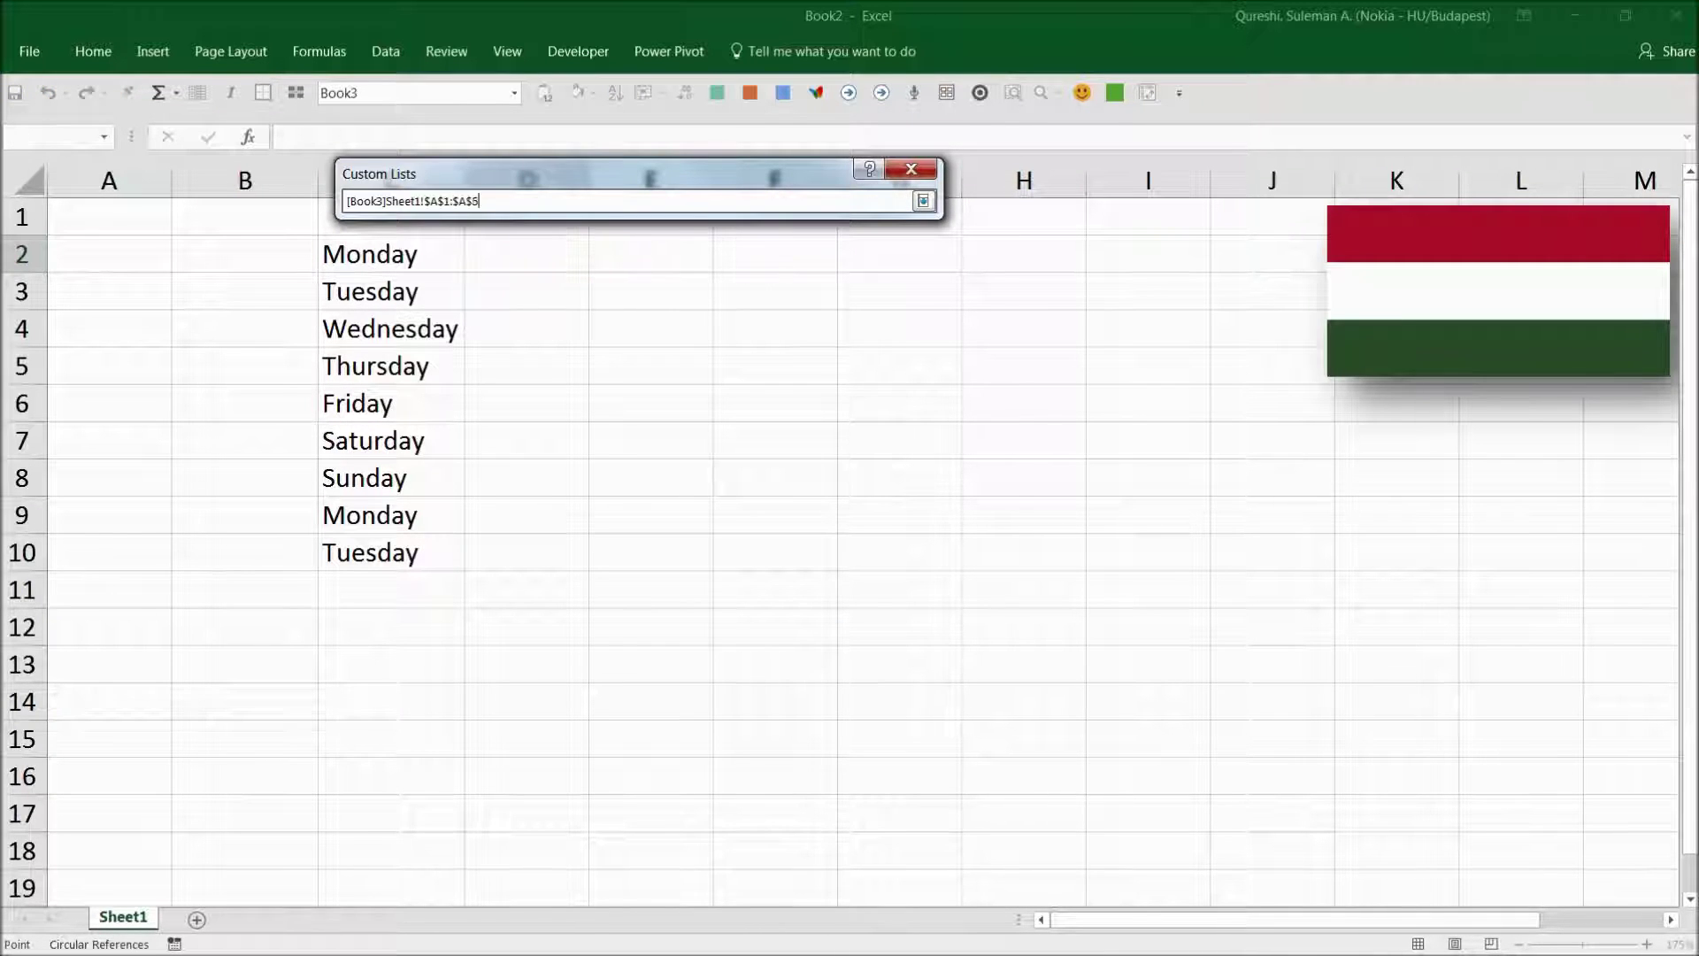
left_click(923, 200)
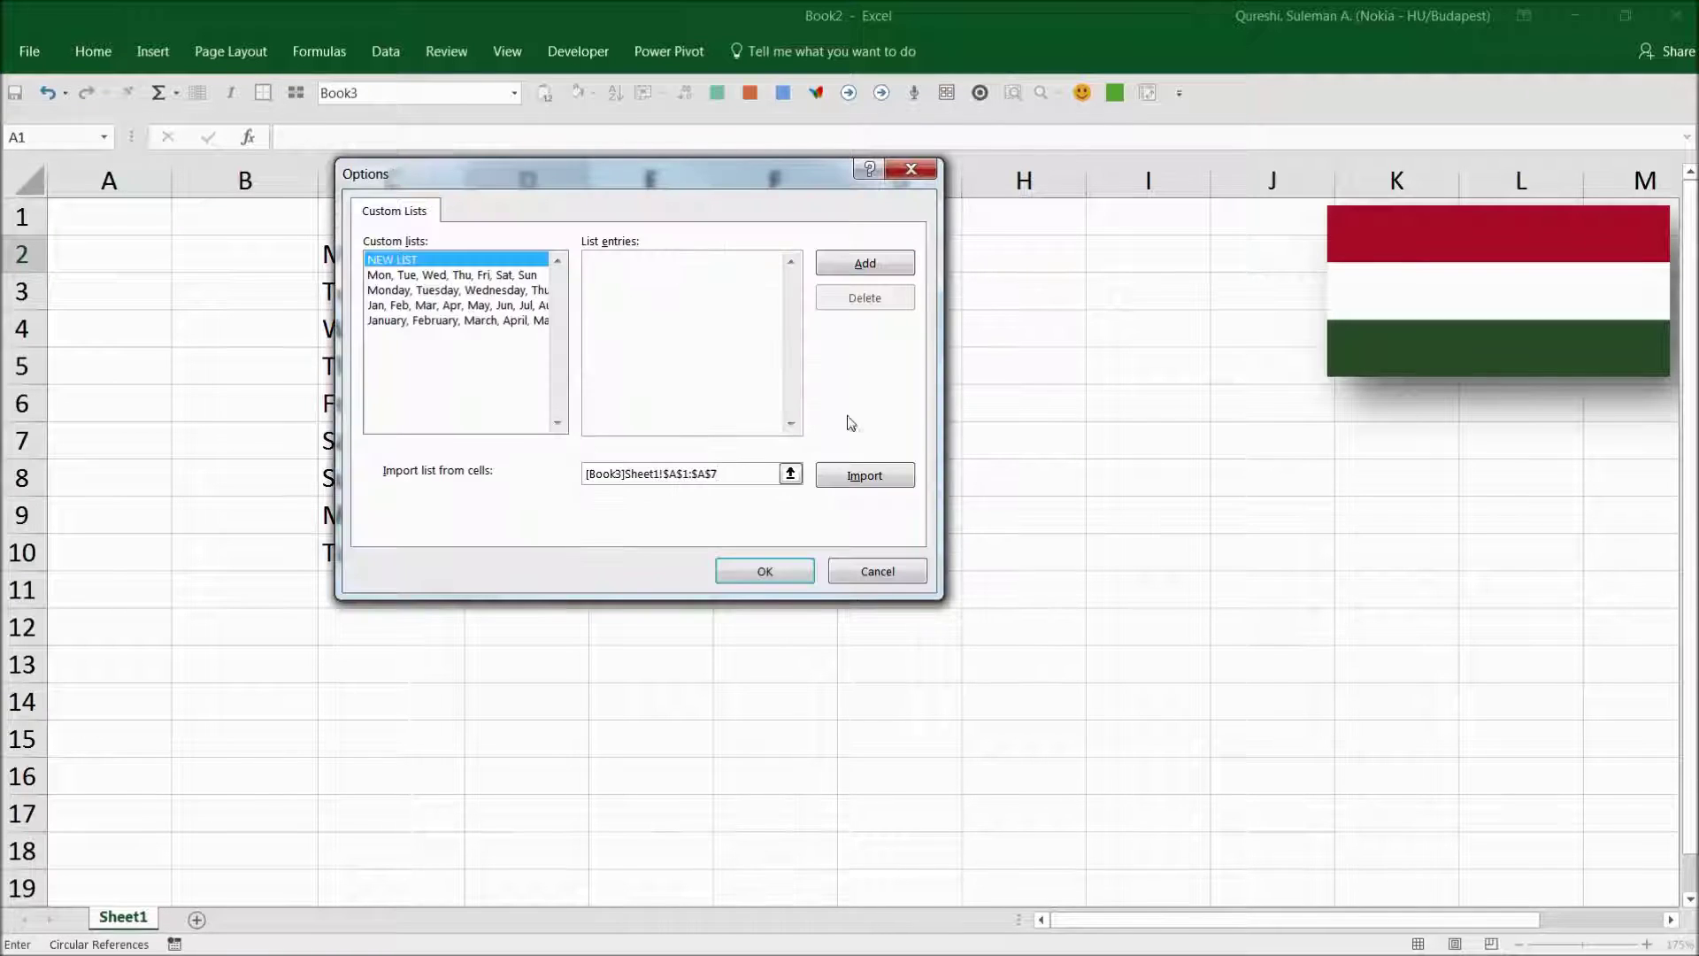
left_click(864, 475)
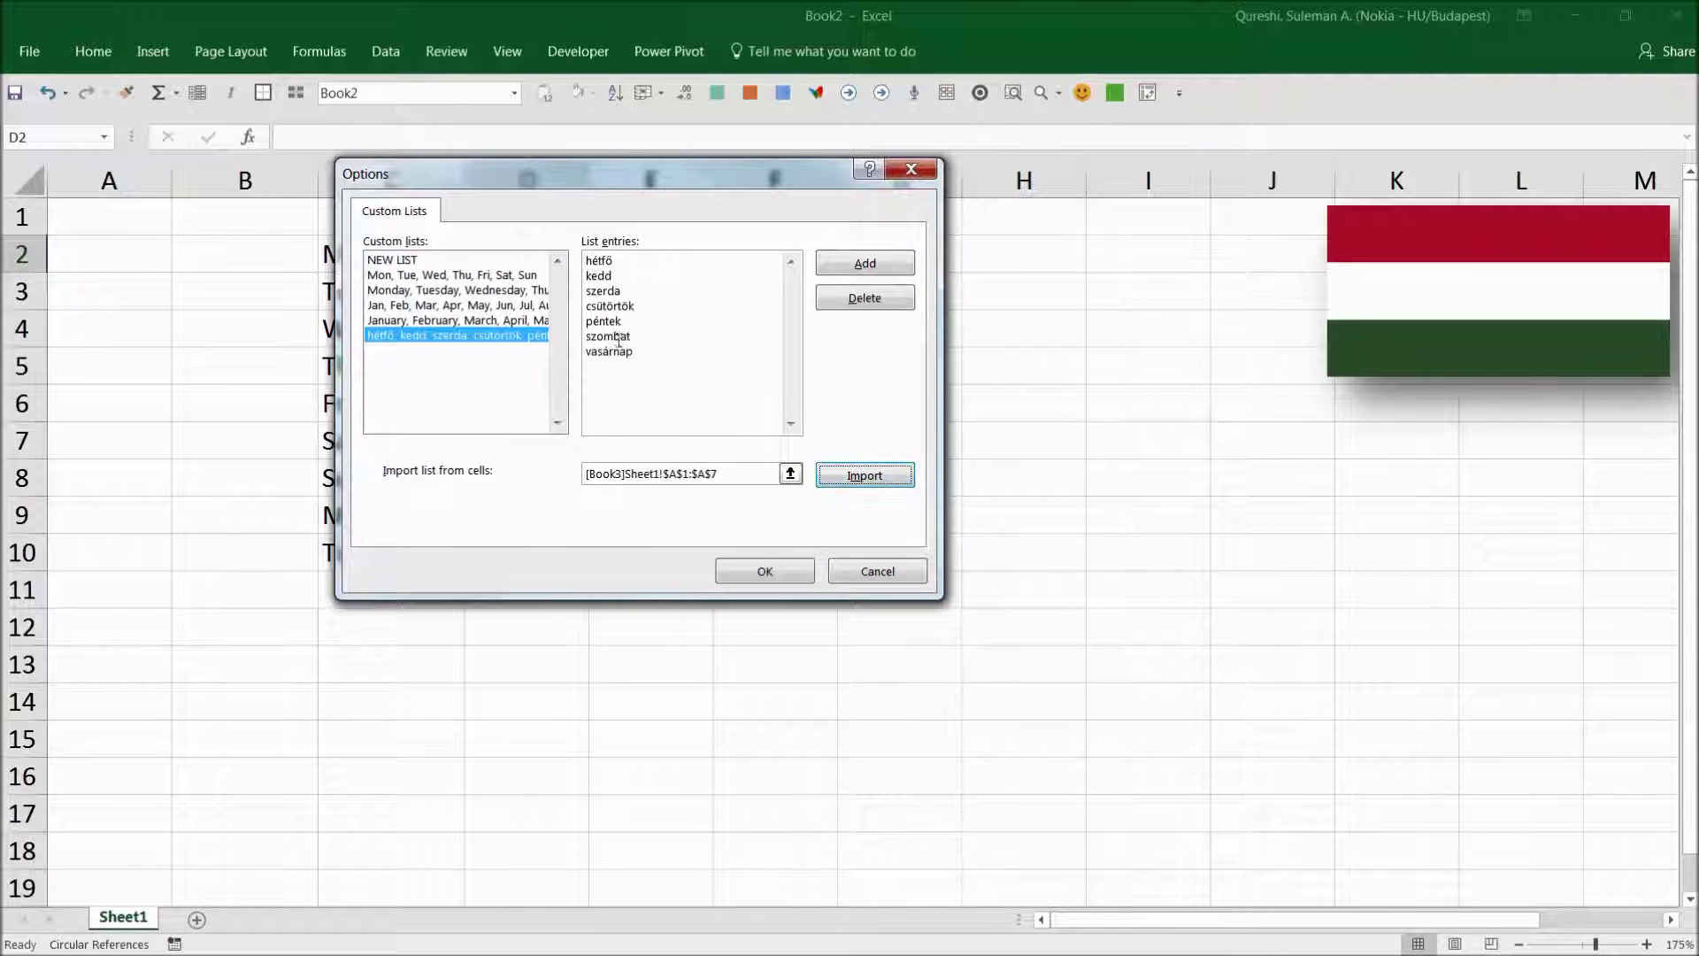
Step: Discard a trial NEW LIST entry, reselect the Hungarian weekday list, and confirm with OK
left_click(392, 260)
left_click(654, 259)
type("etfo")
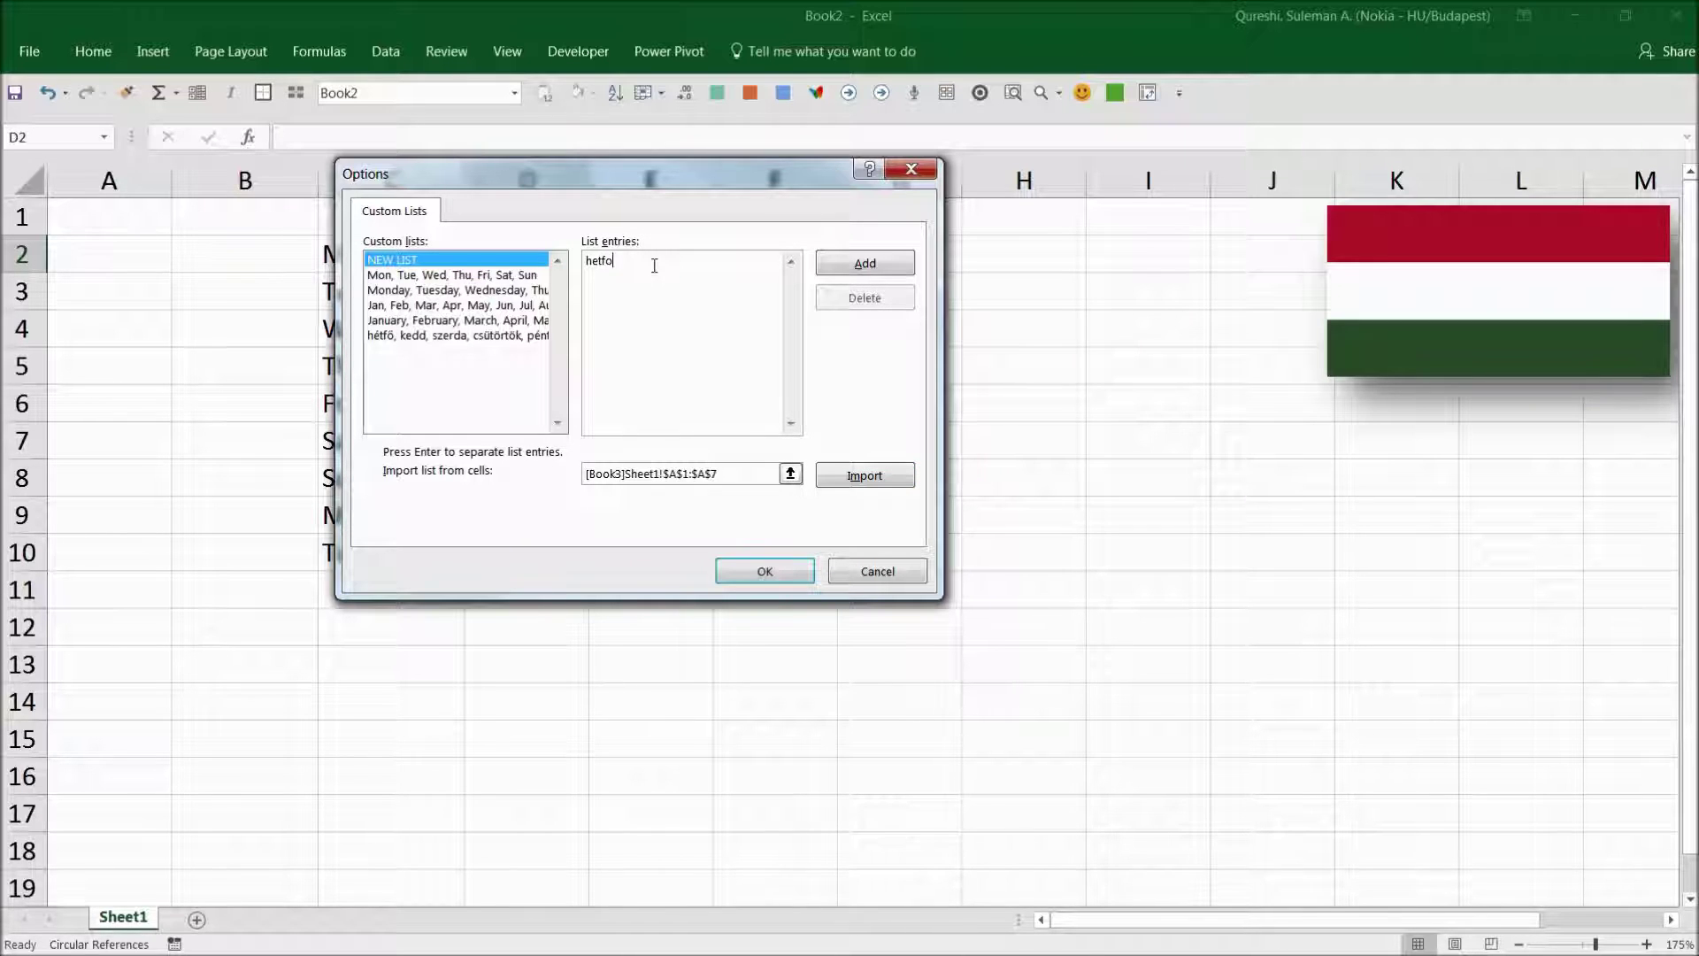
type("kedd")
key("ctrl+a")
key("Delete")
left_click(457, 334)
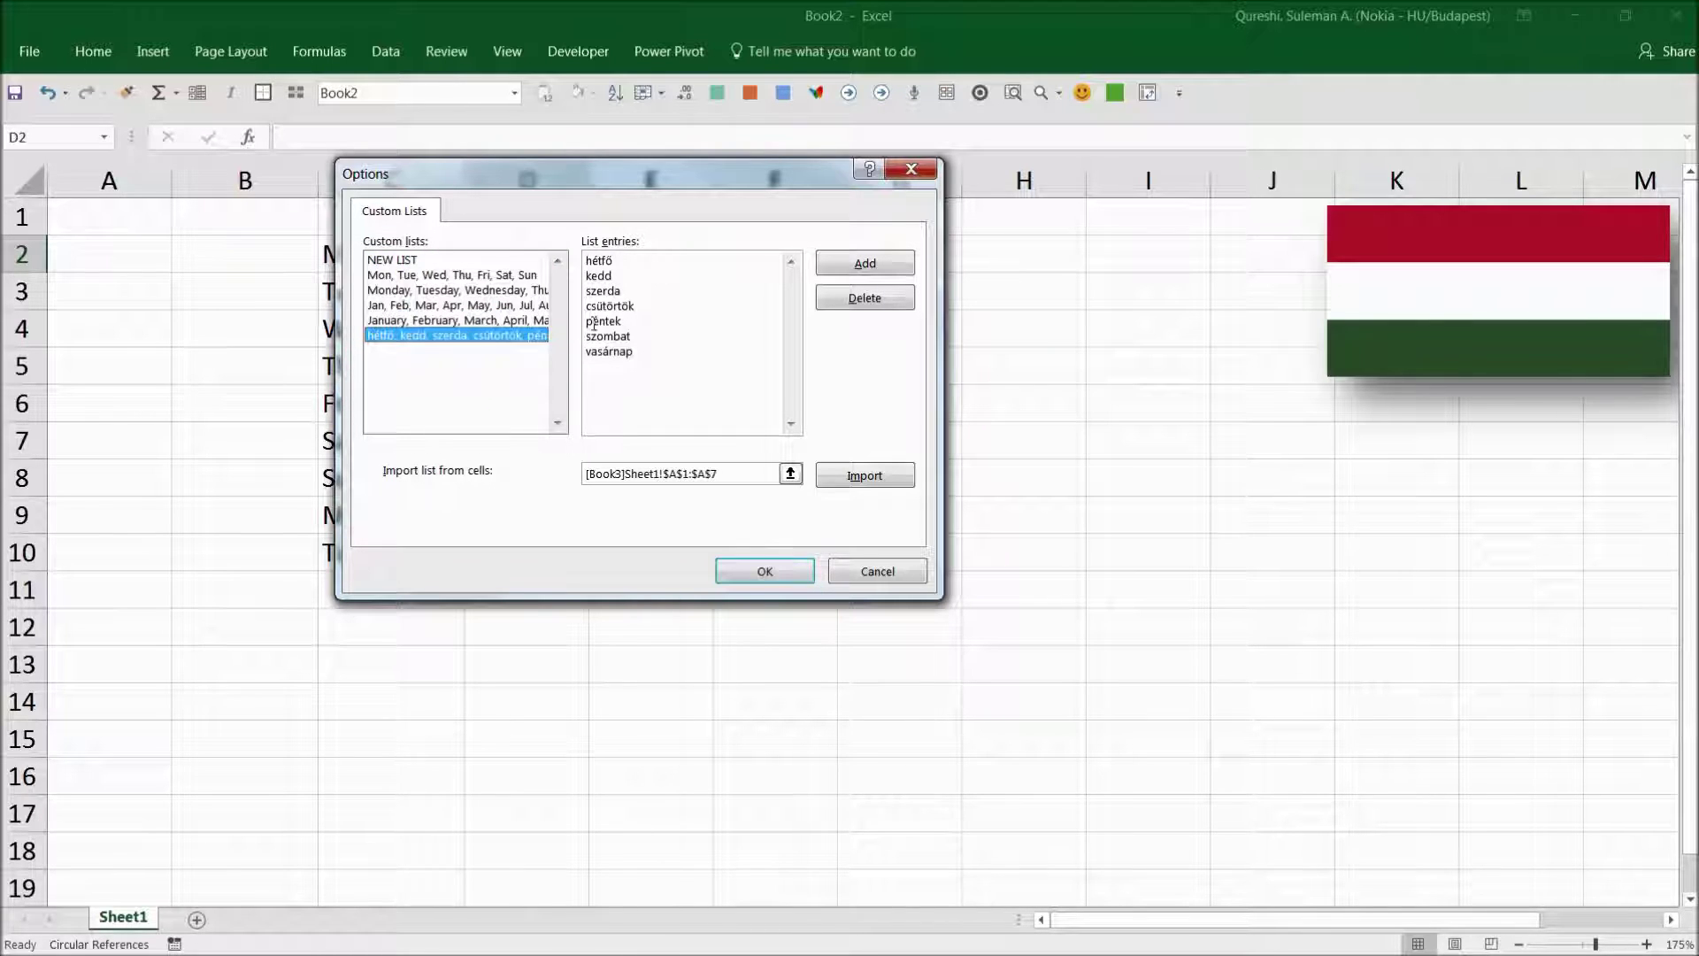
left_click(765, 572)
Step: Enter hetfo in D2 and autofill Hungarian weekdays to D10, ending on kedd
left_click(1078, 806)
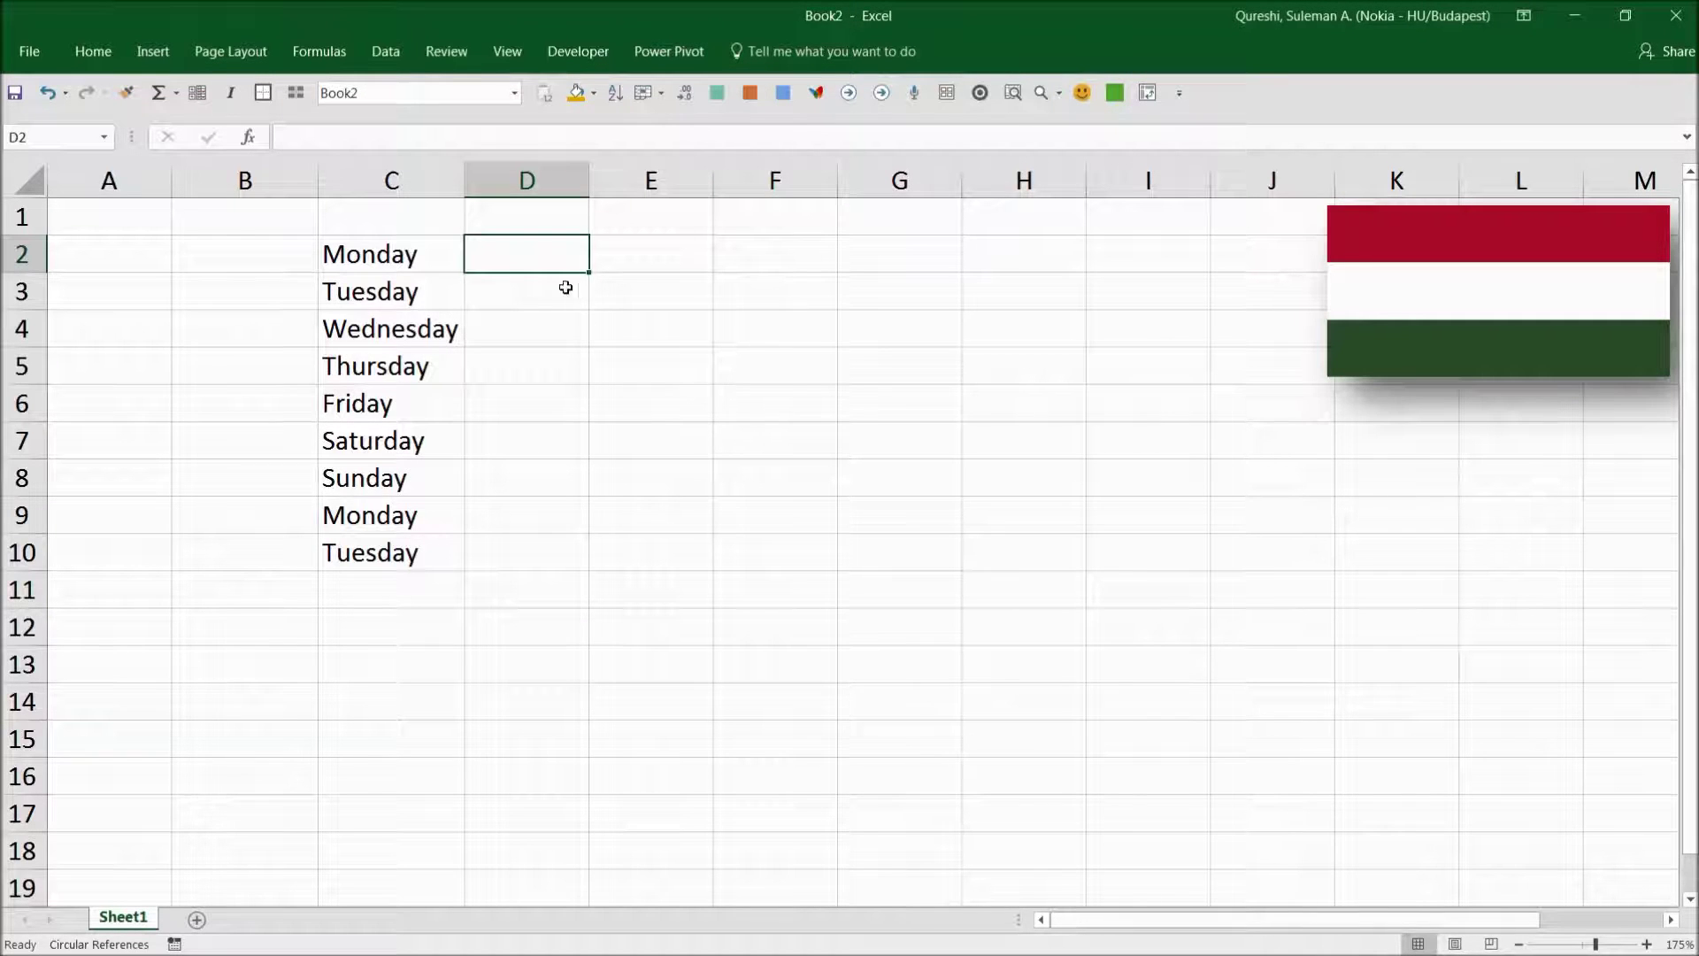
type("hef")
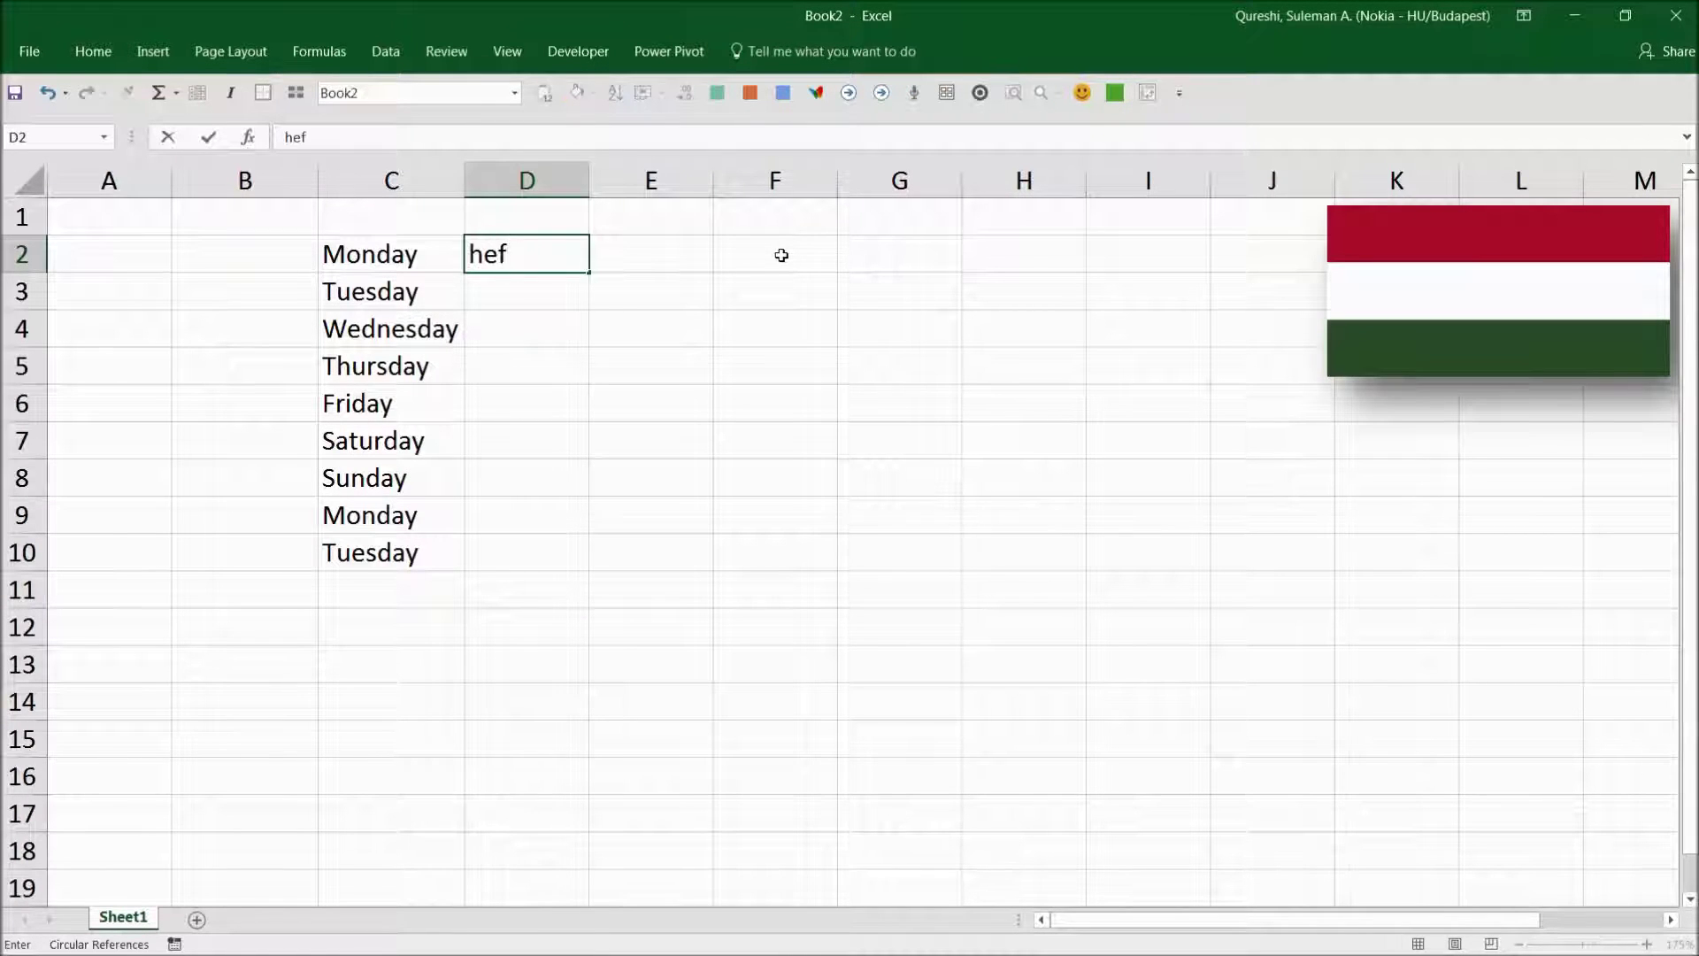
type("tfo")
key("Return")
key("Up")
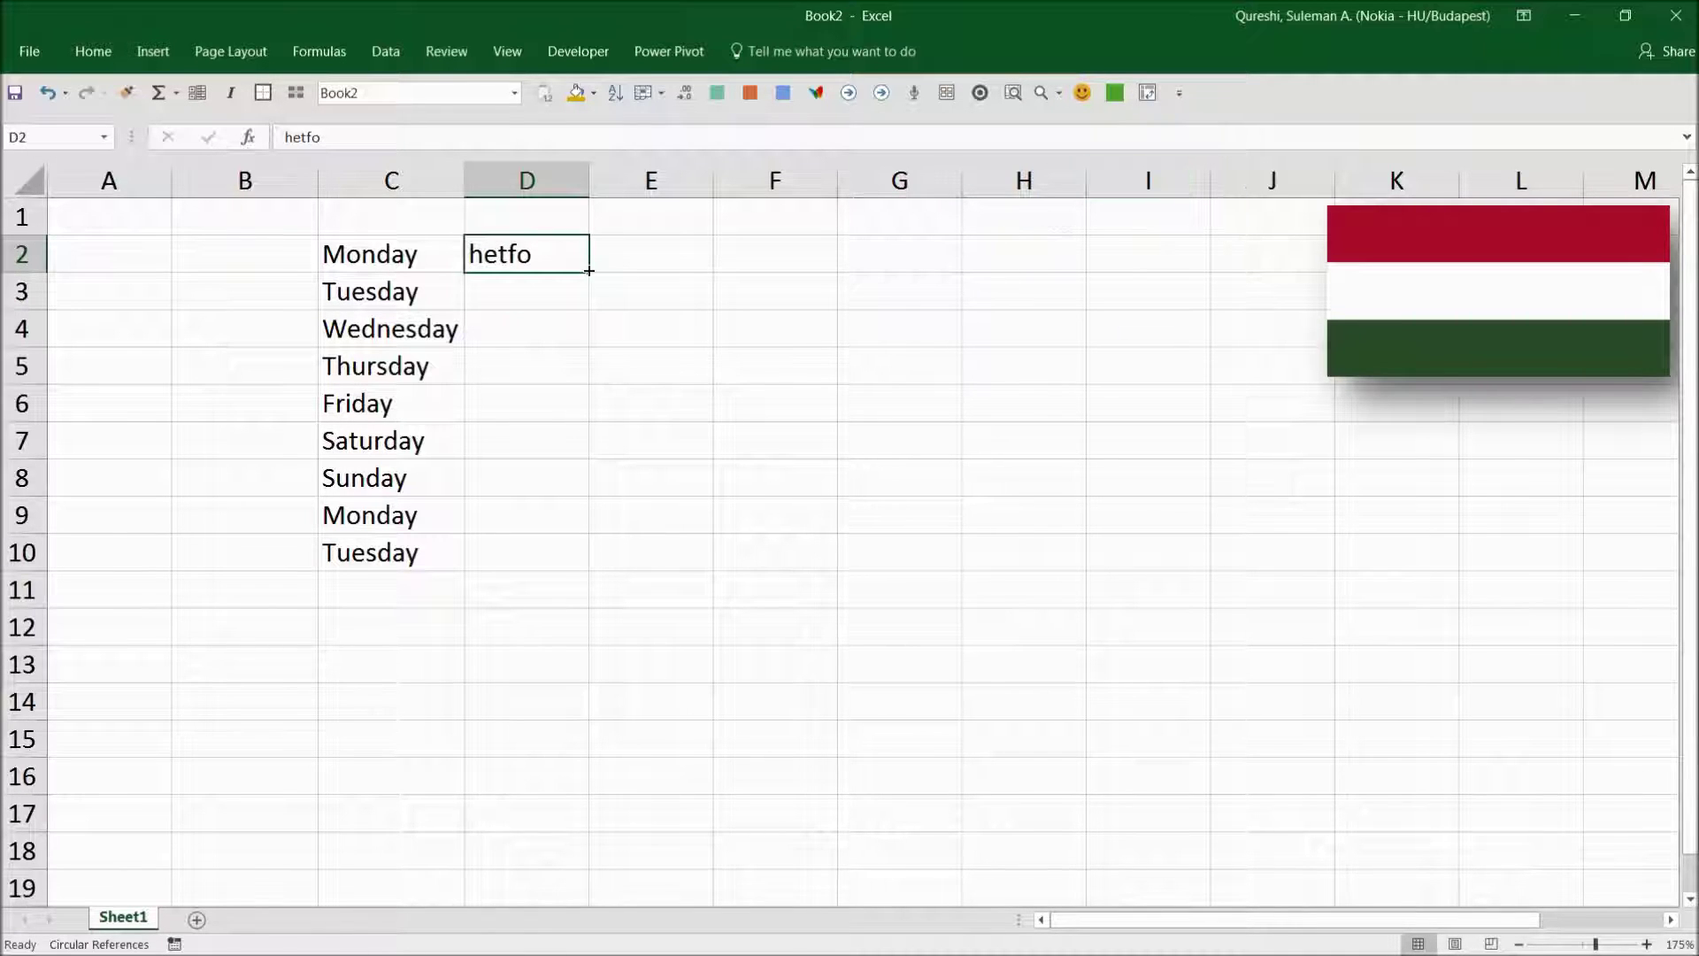
left_click_drag(587, 271, 584, 556)
left_click(651, 329)
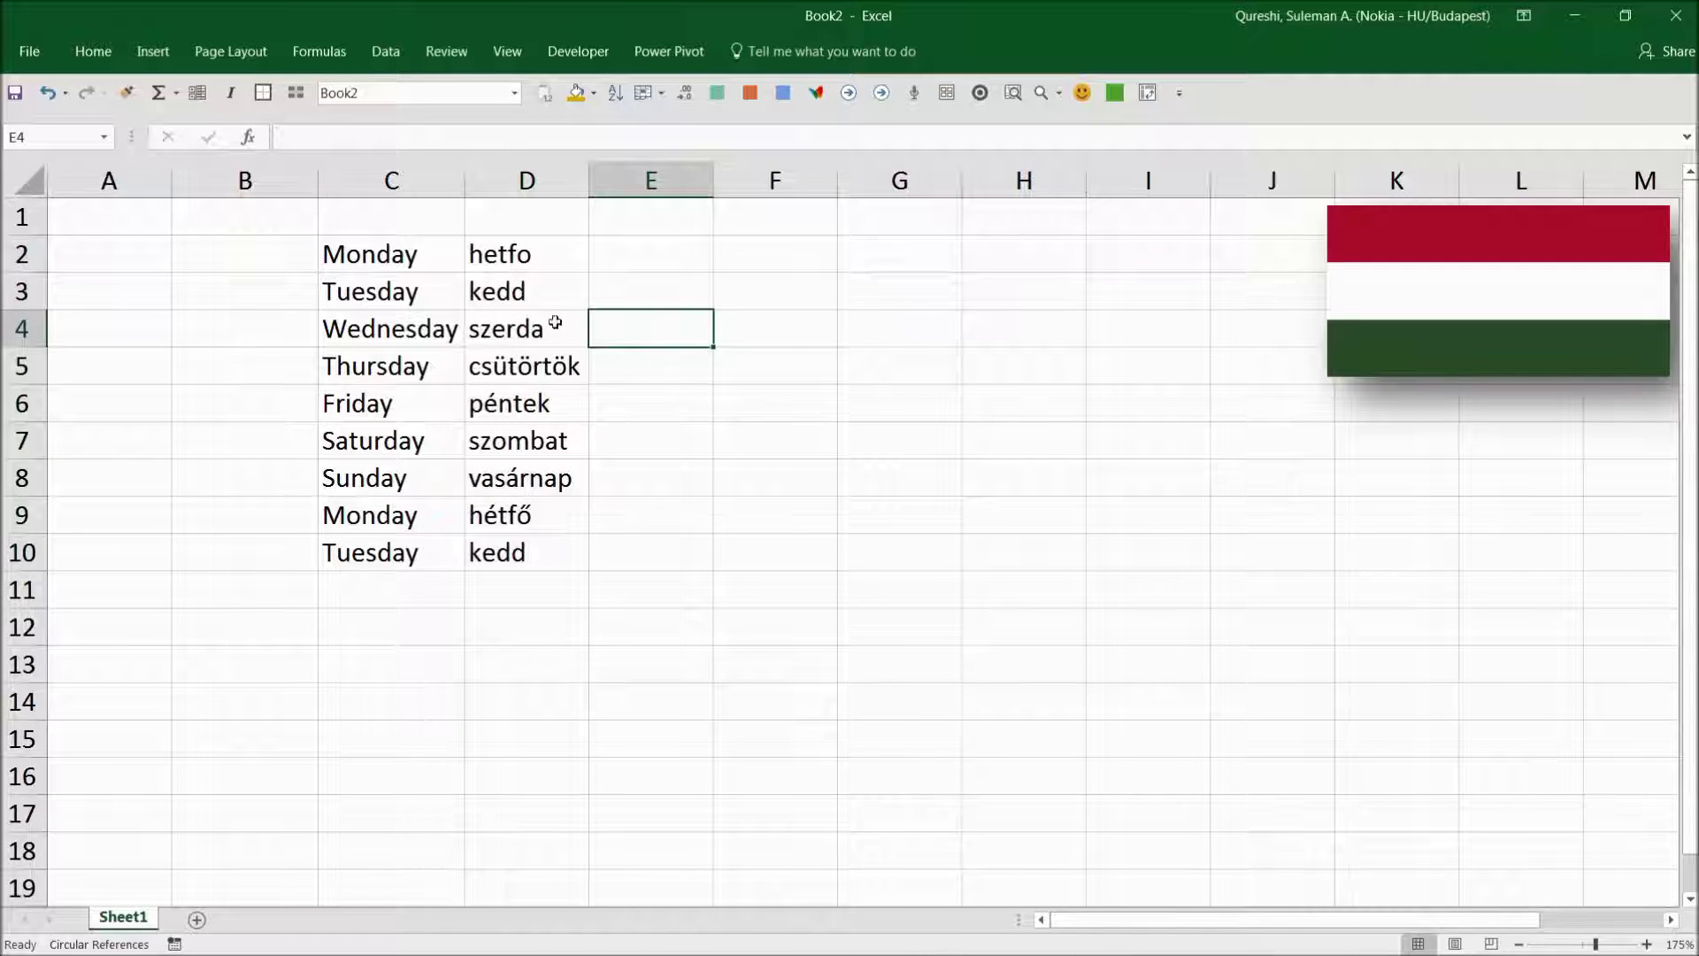
left_click_drag(495, 260, 505, 558)
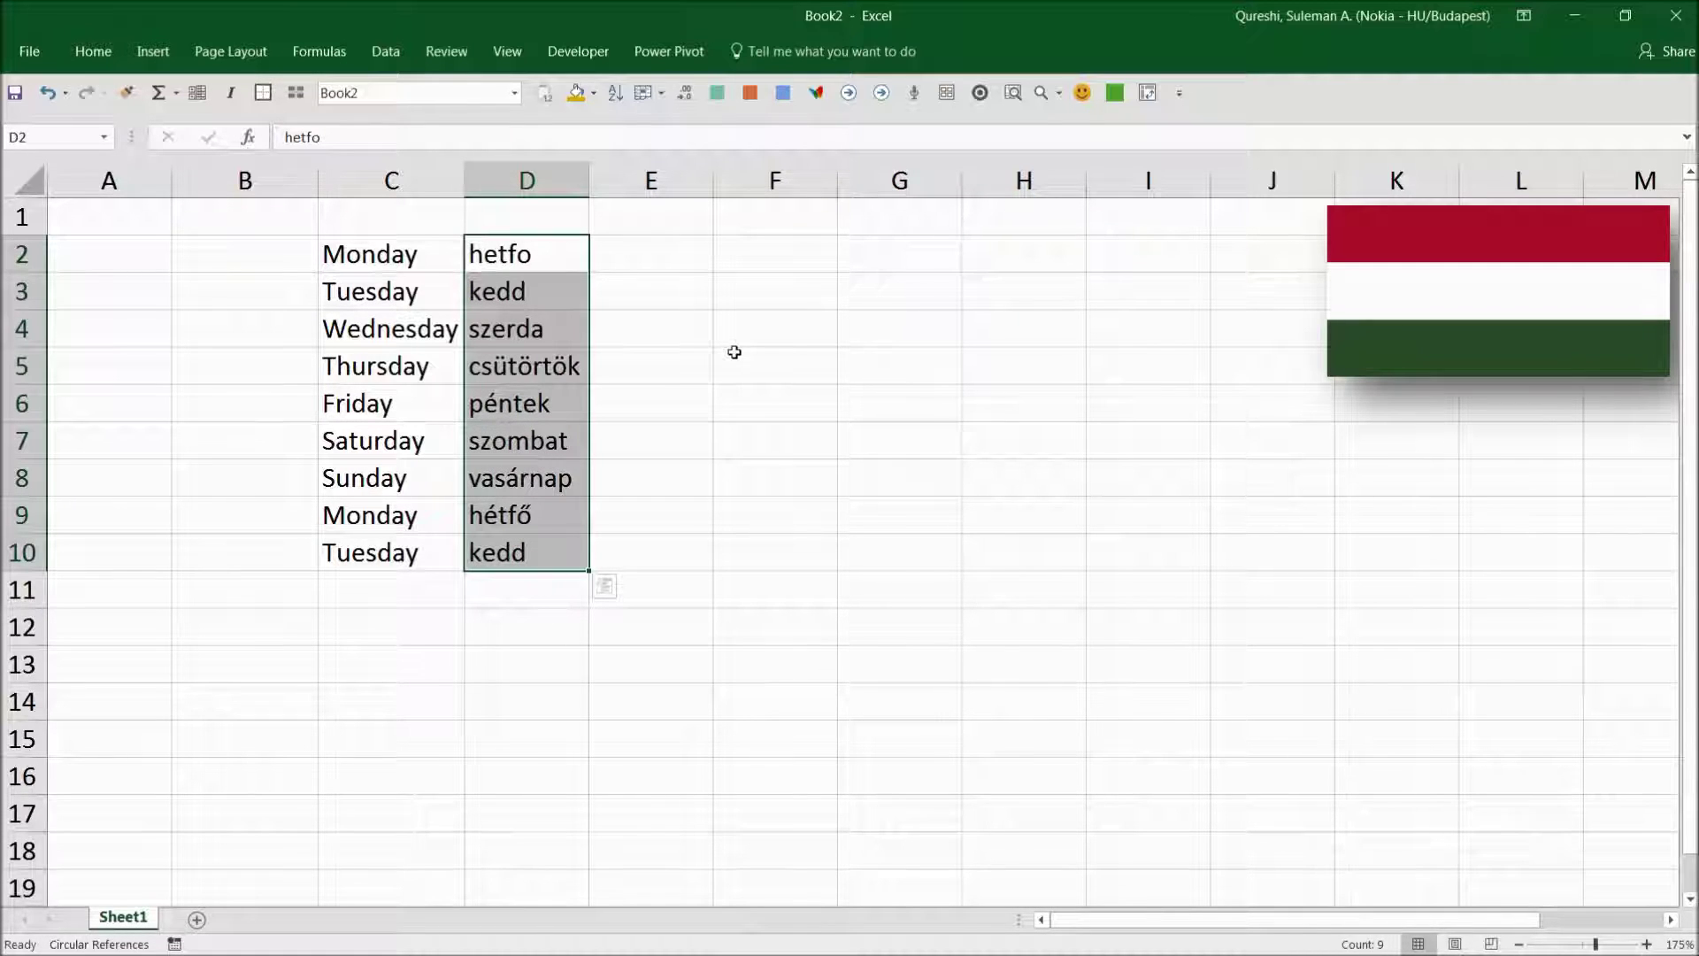
Step: Enter january in E2 and autofill month names down to E15
left_click(670, 284)
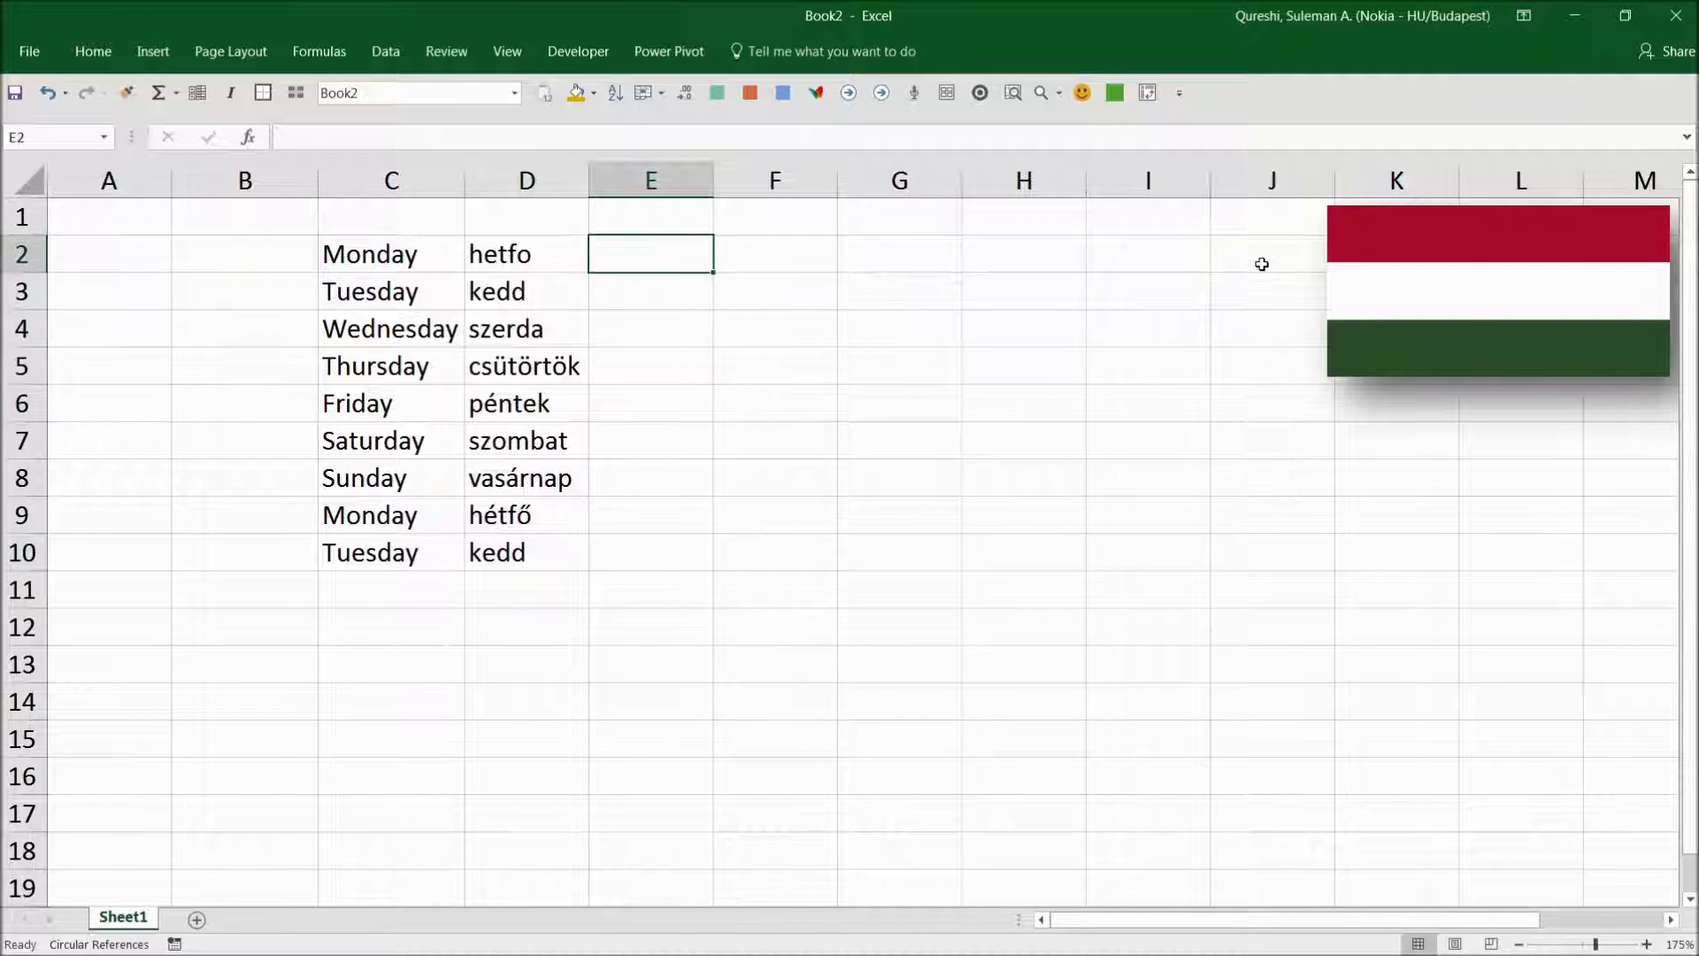
type("january")
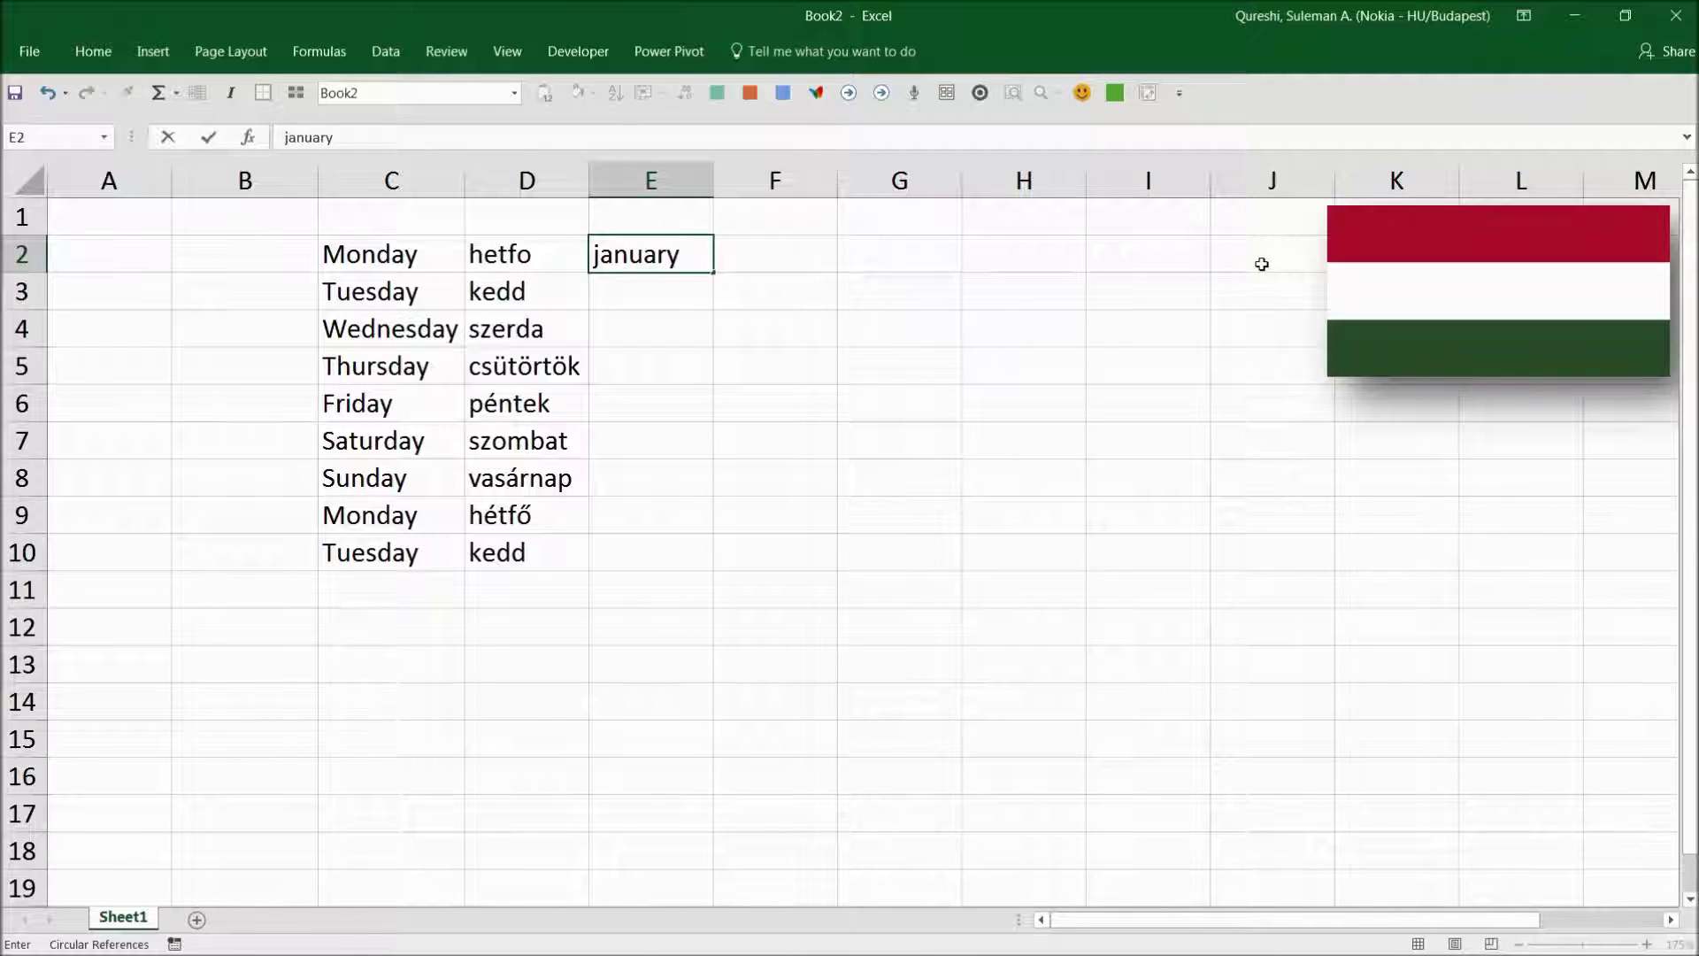
key("Return")
key("Up")
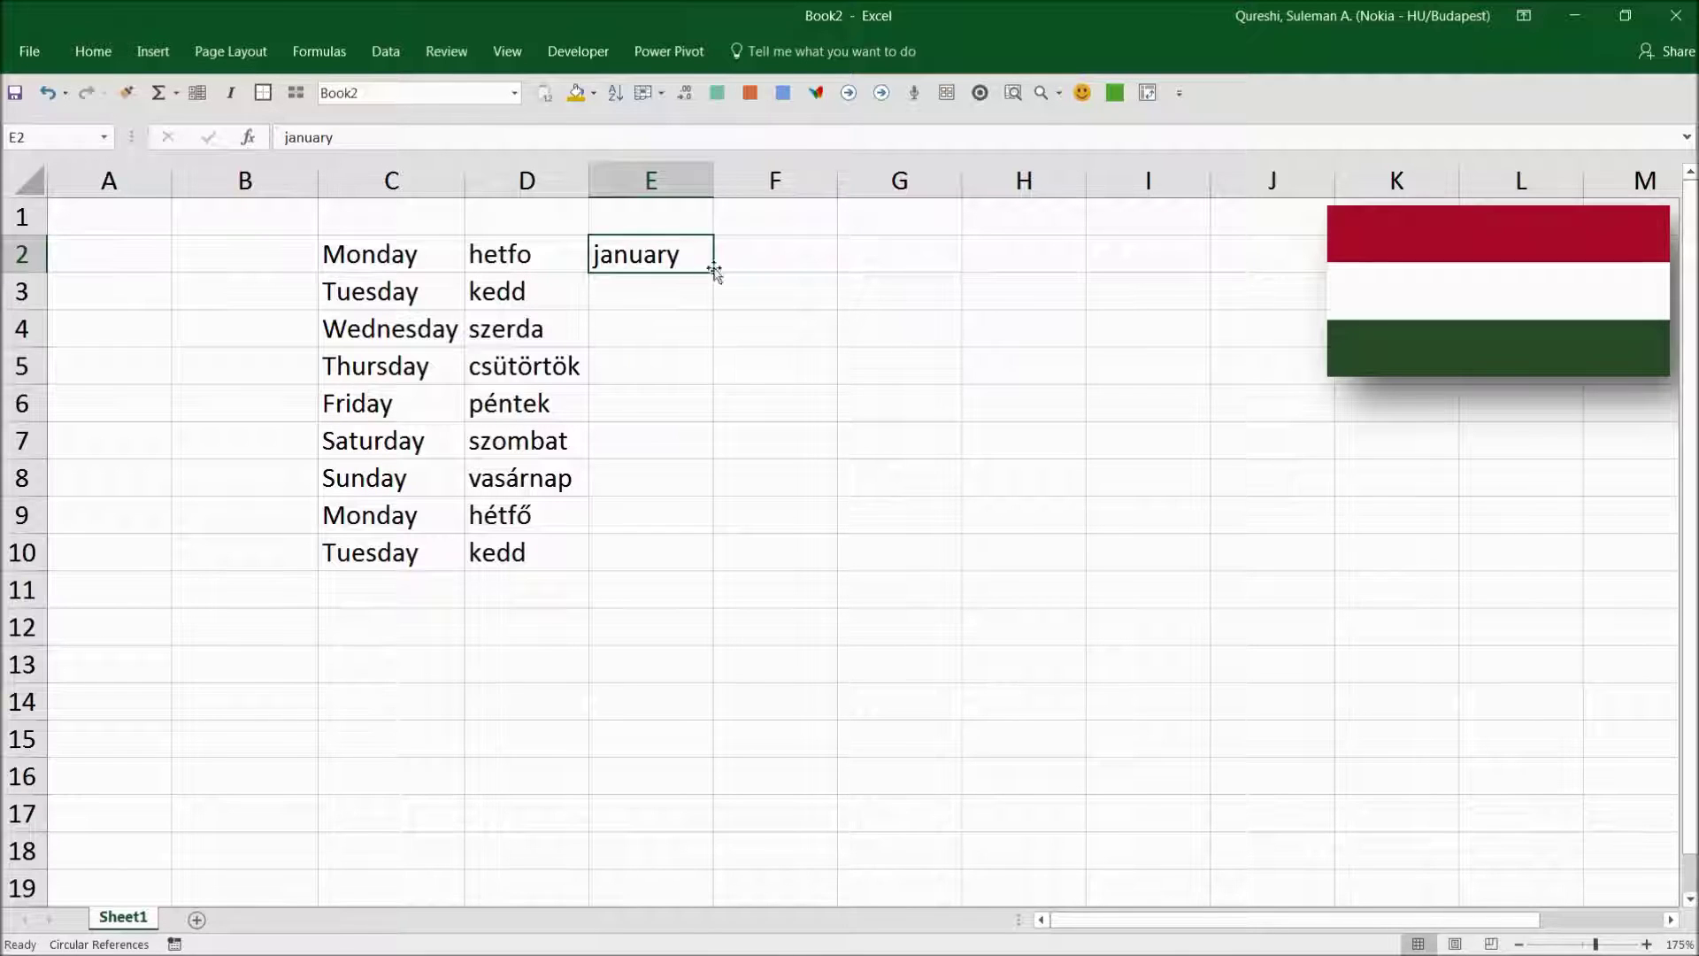
left_click_drag(714, 271, 715, 739)
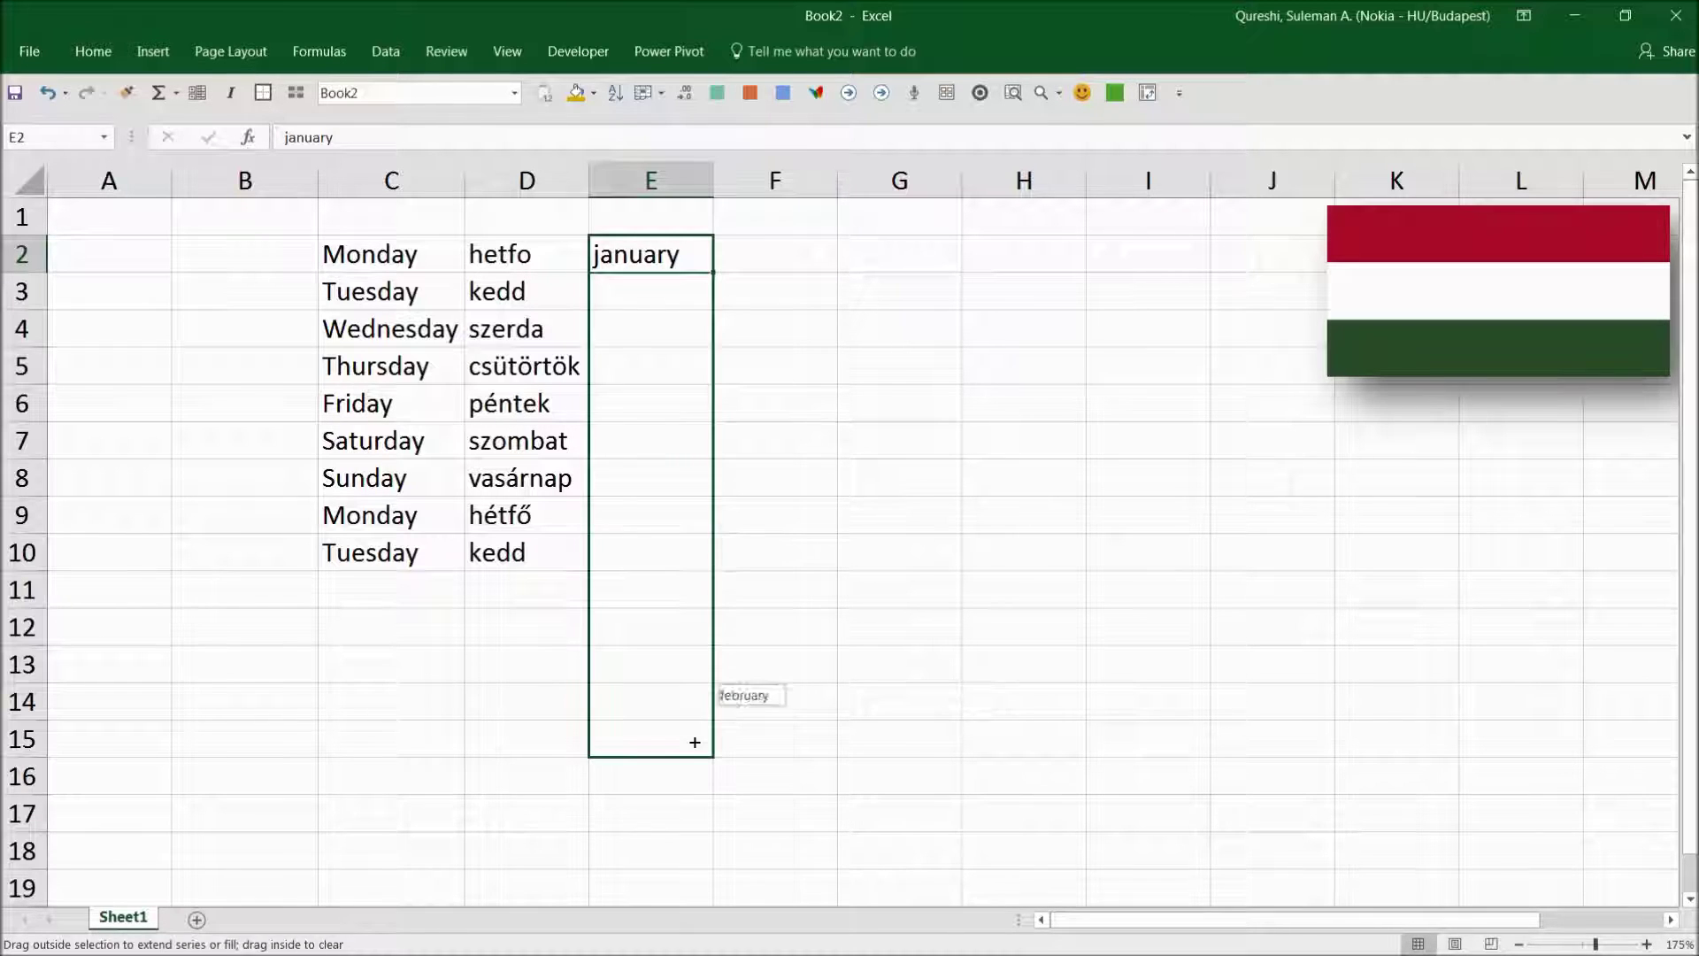
Step: Autofit column E to the longest month and show the workbook Info page
left_click(626, 255)
double_click(714, 180)
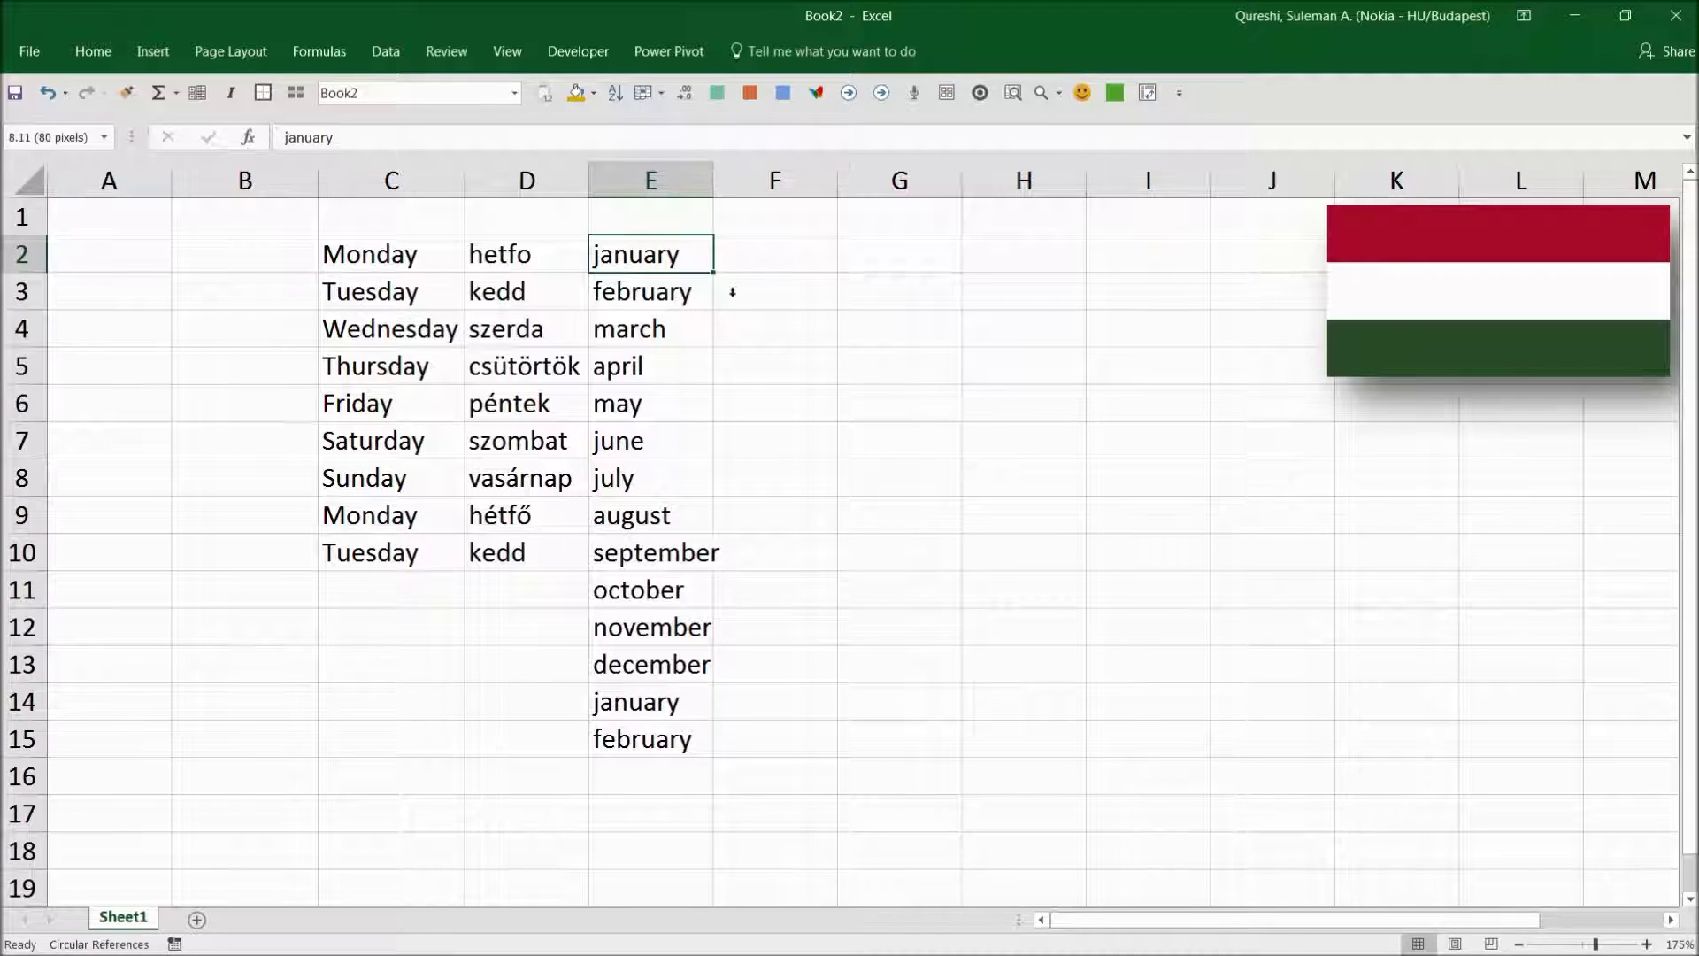
key("Right")
left_click(28, 51)
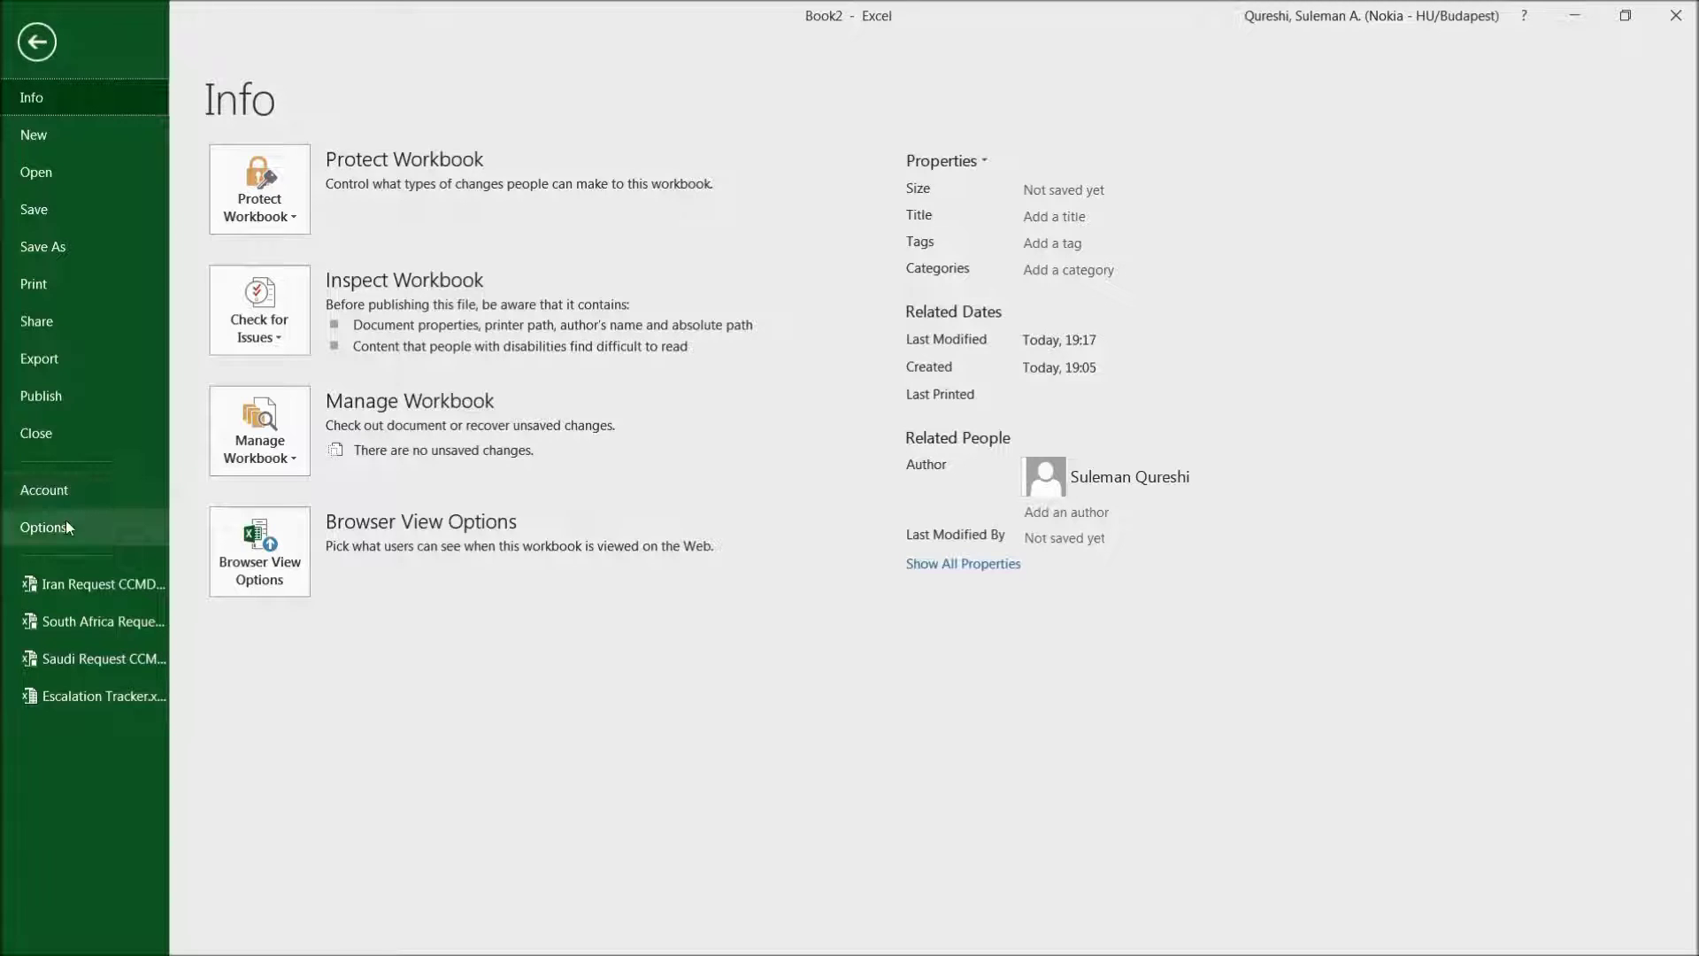
Step: Reopen Custom Lists from Advanced options, then close it and cancel Excel Options unchanged
left_click(43, 528)
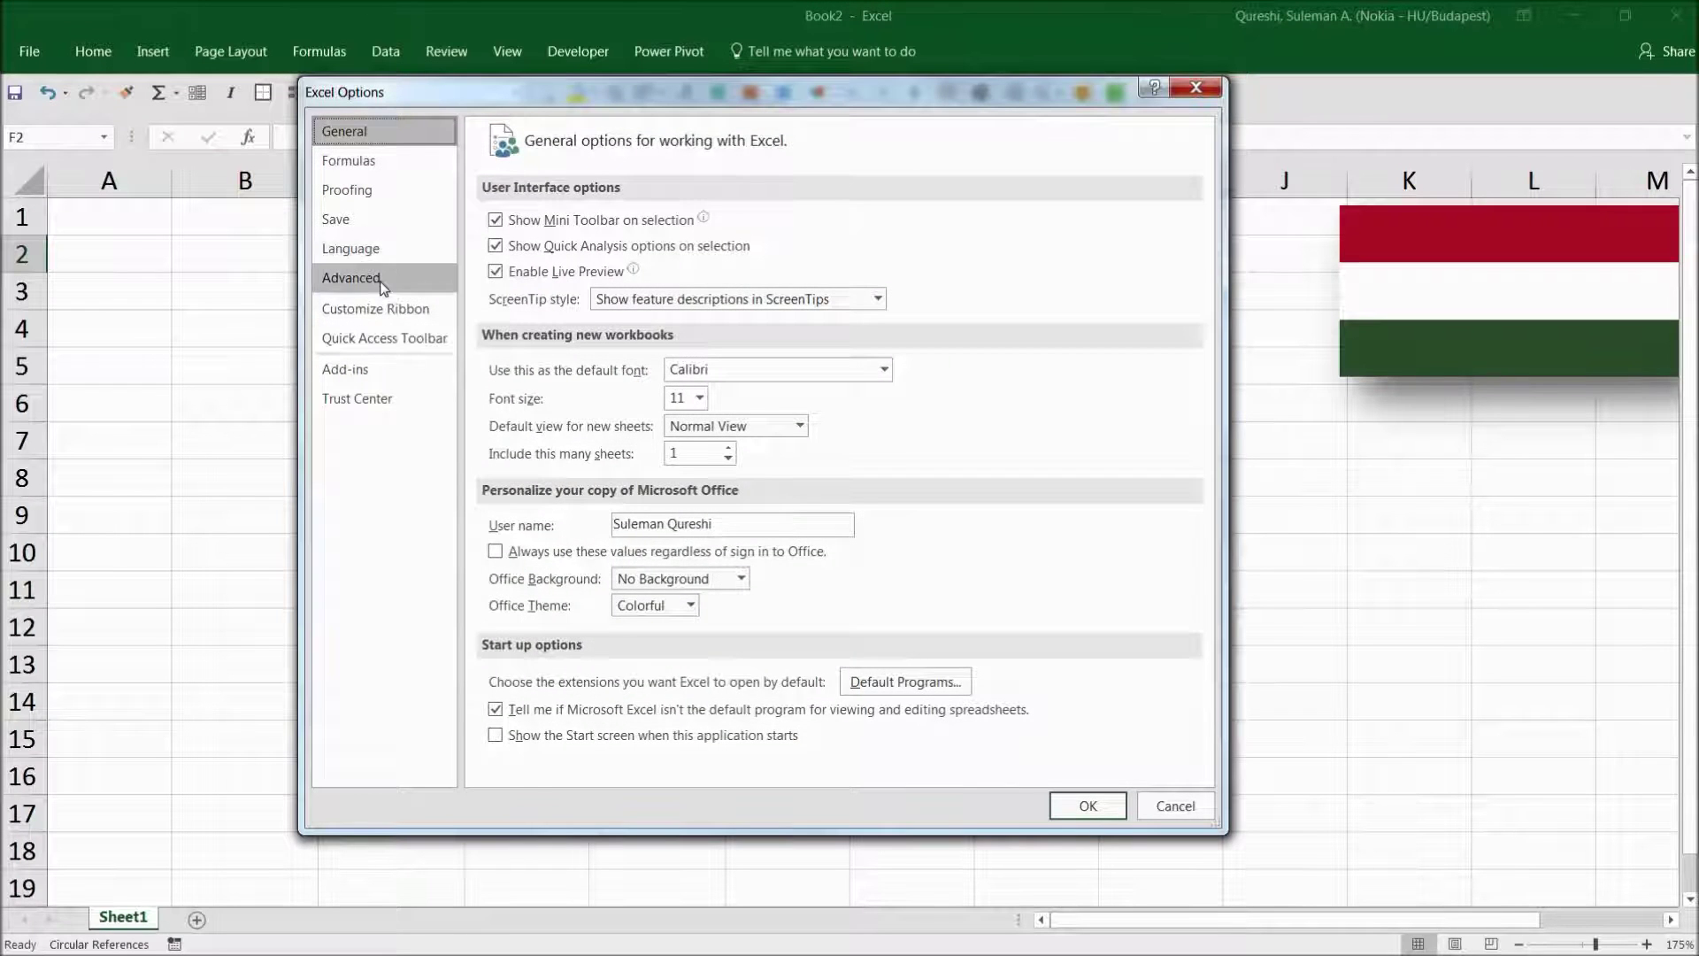
left_click(351, 278)
left_click_drag(1202, 237, 1203, 743)
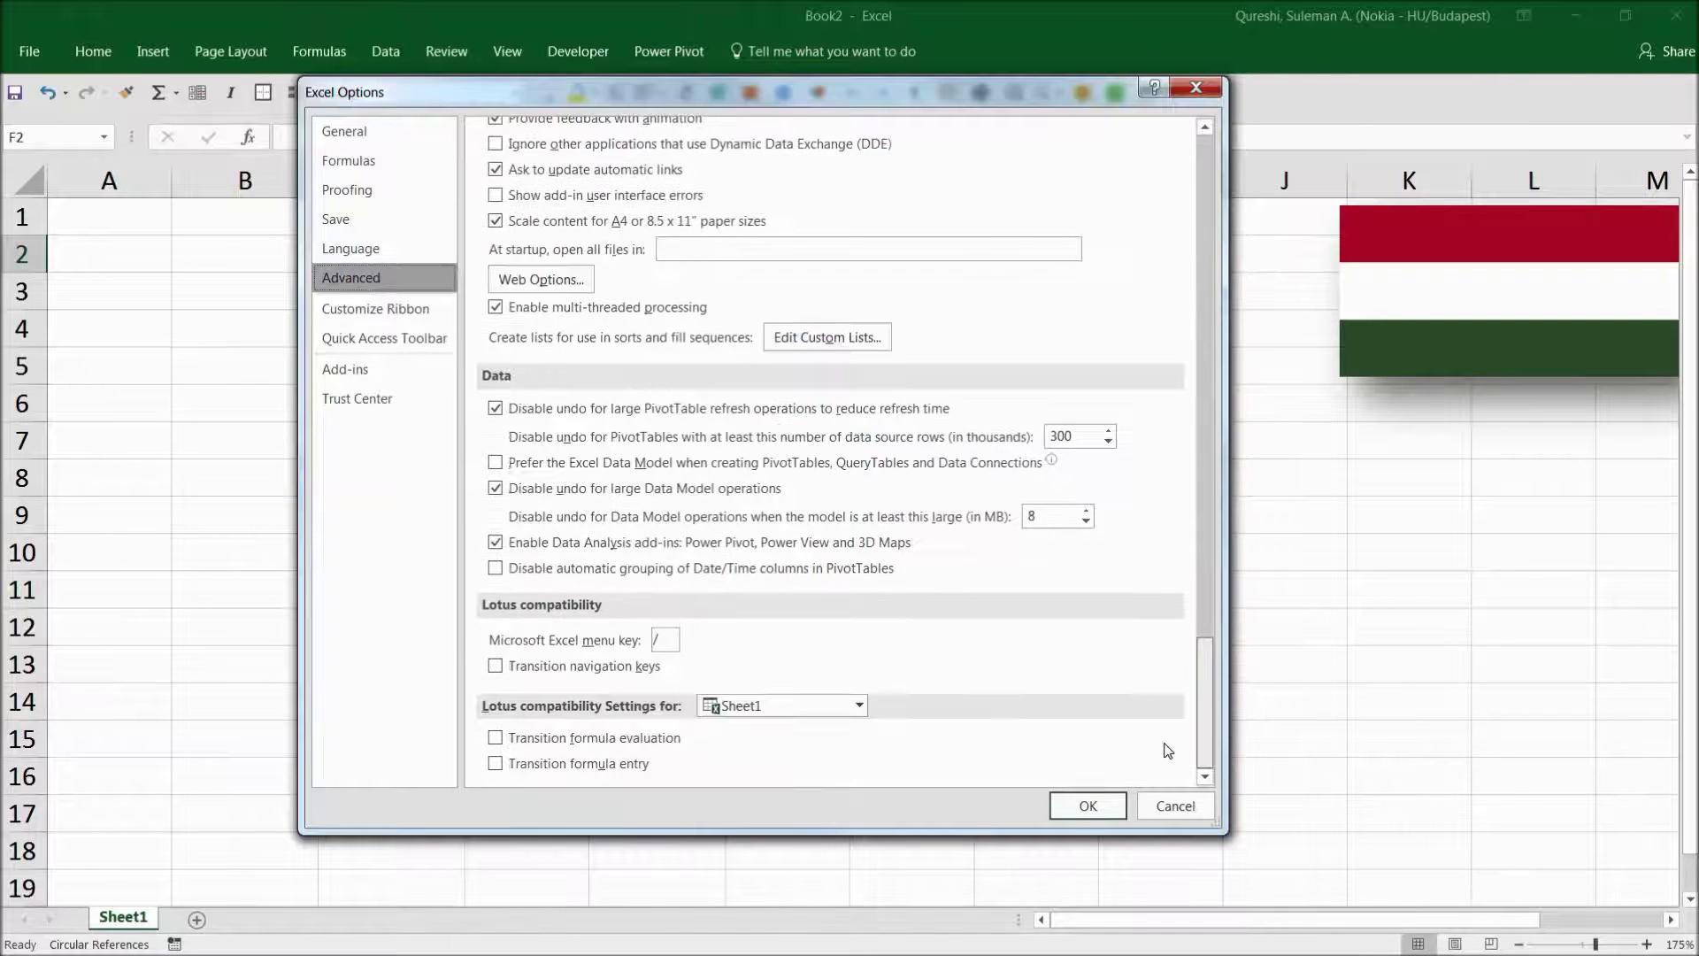
left_click(825, 337)
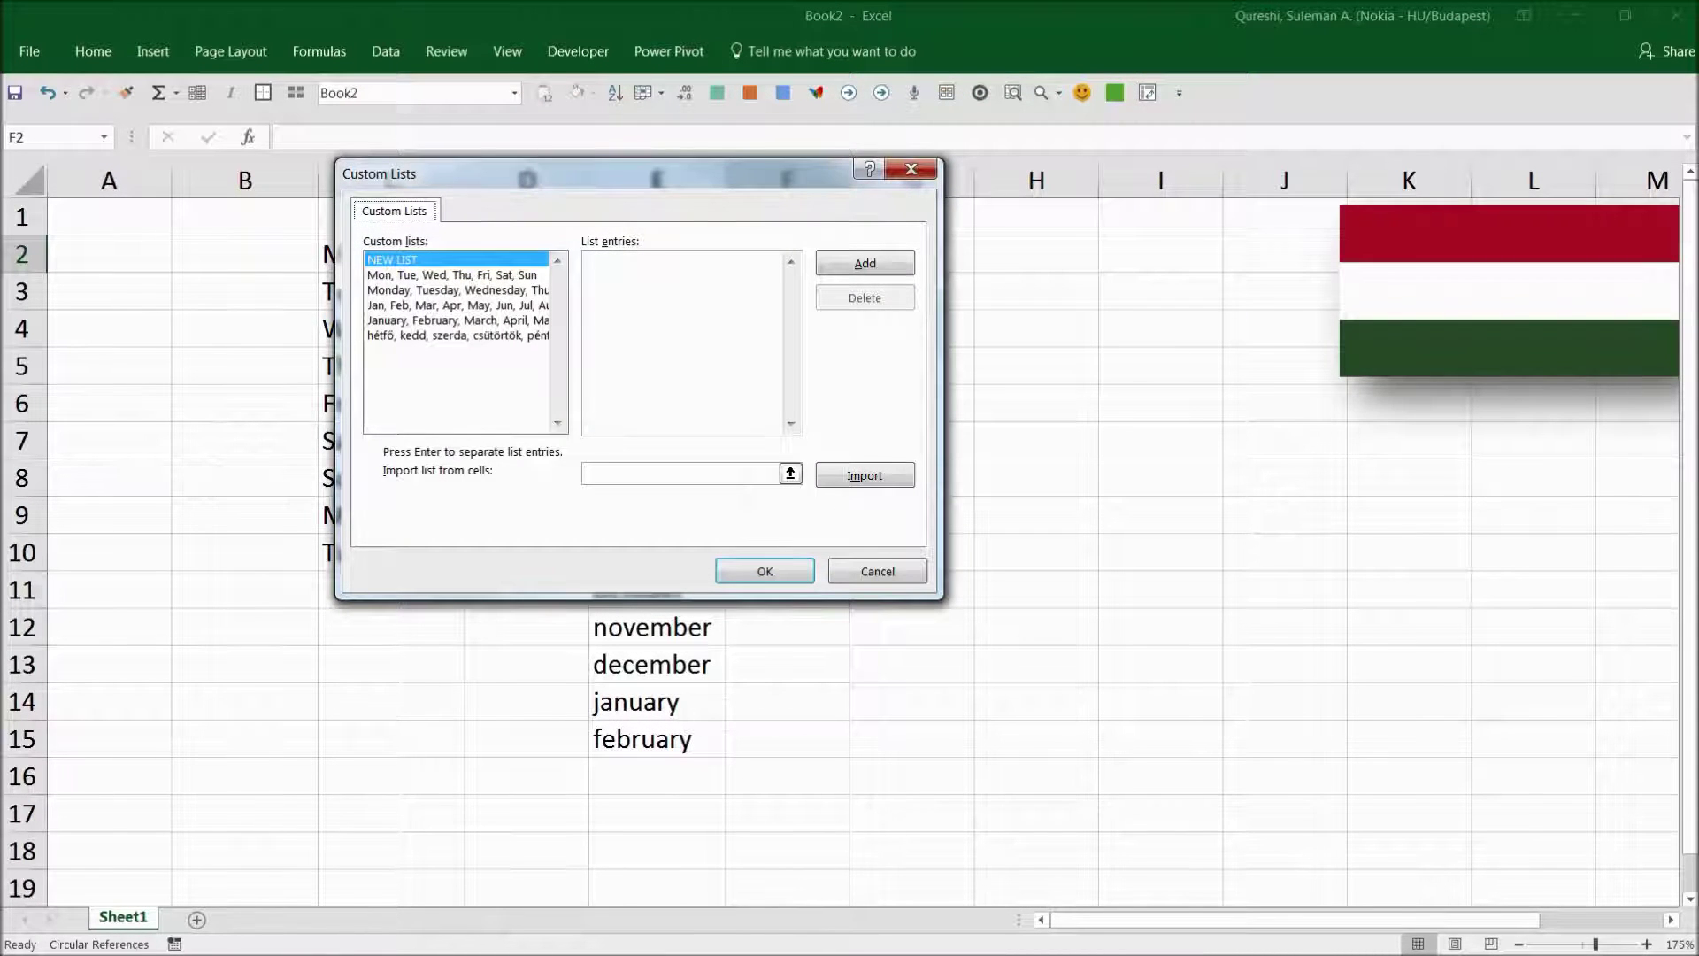
left_click(878, 570)
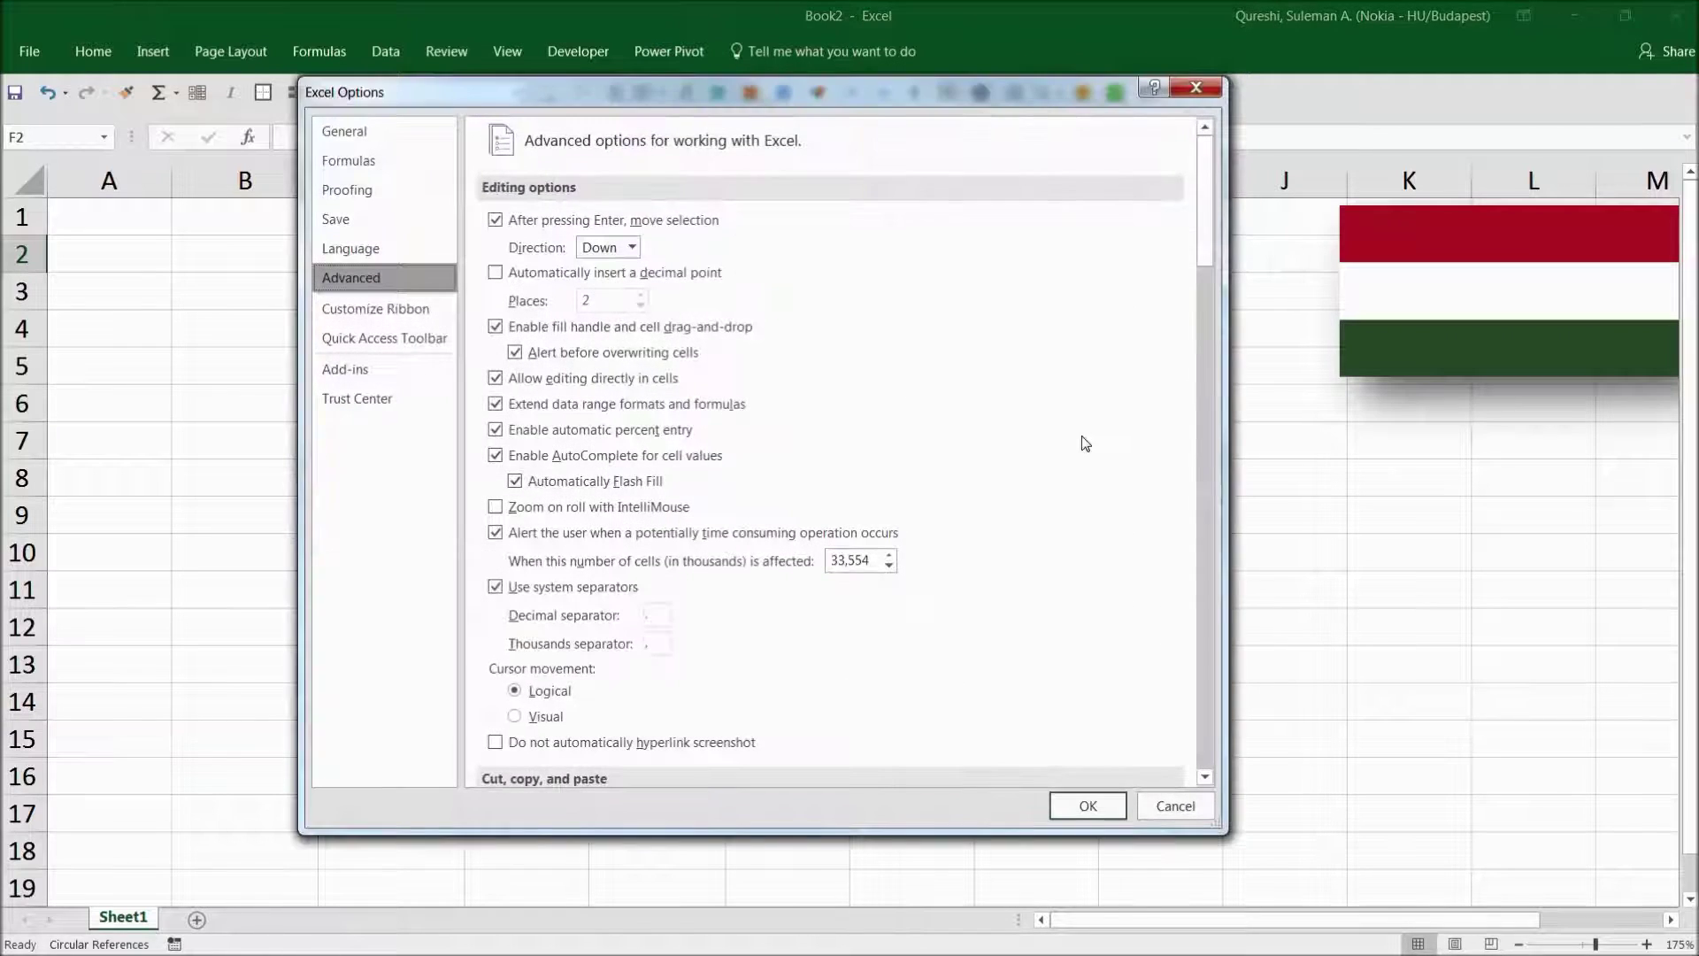
left_click(1174, 806)
left_click(1161, 777)
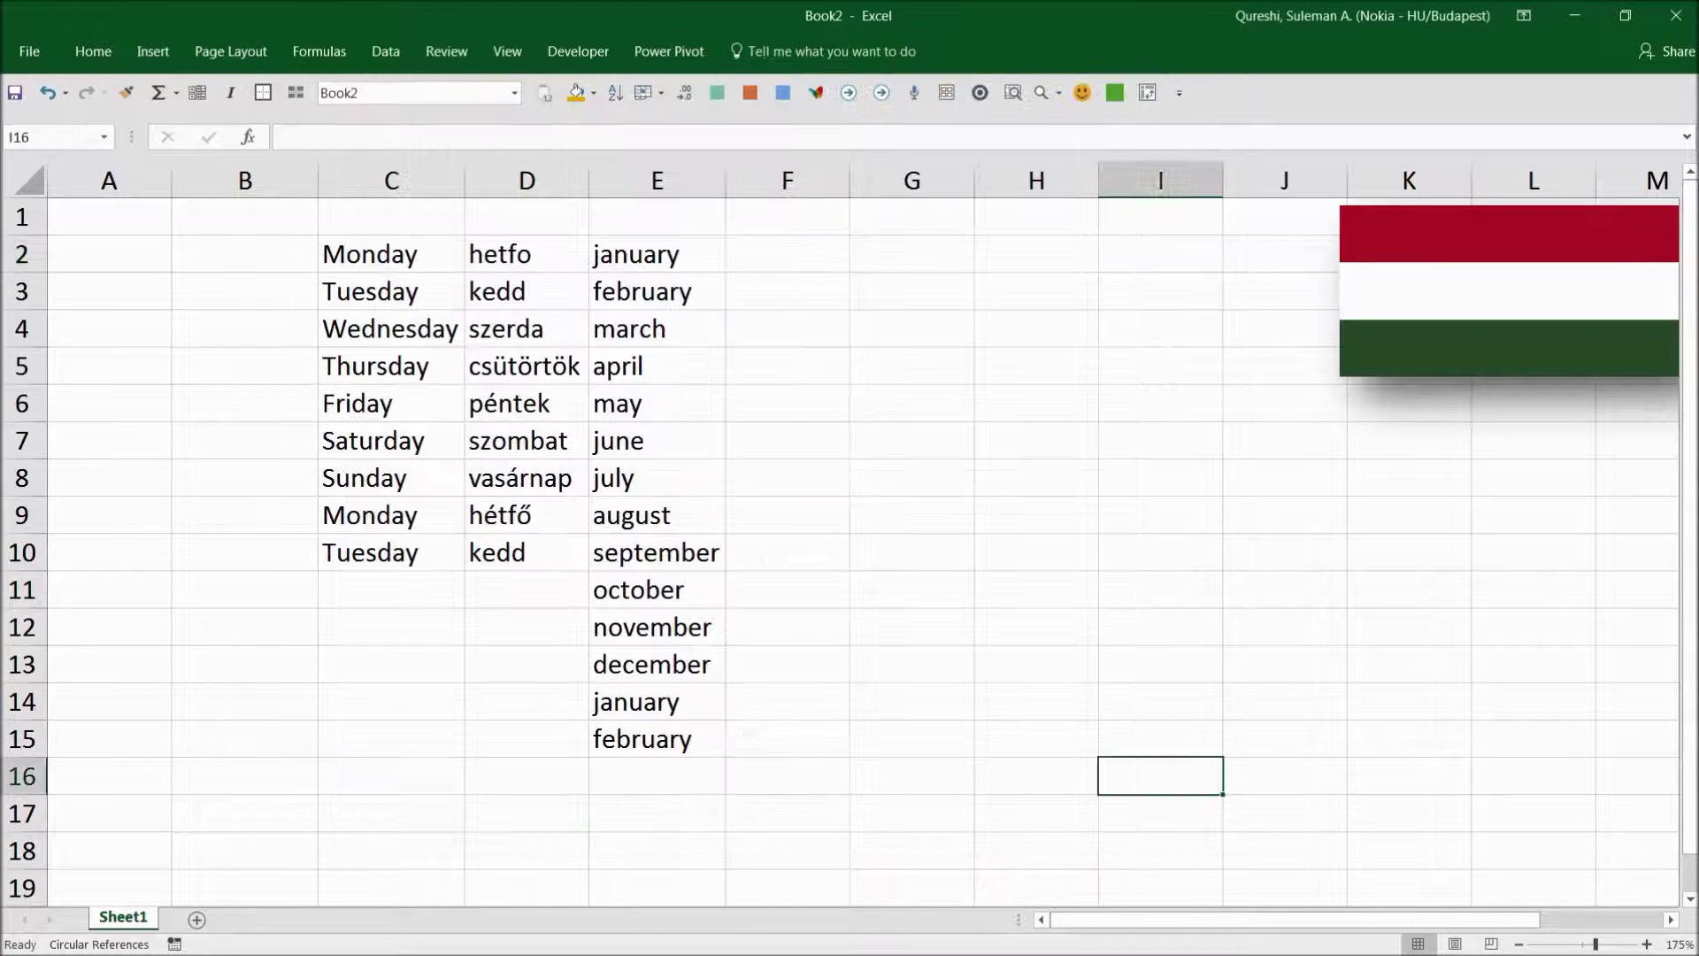
Step: Switch to Book3 and locate the Hungarian month names starting at január in H1
key("alt+Tab")
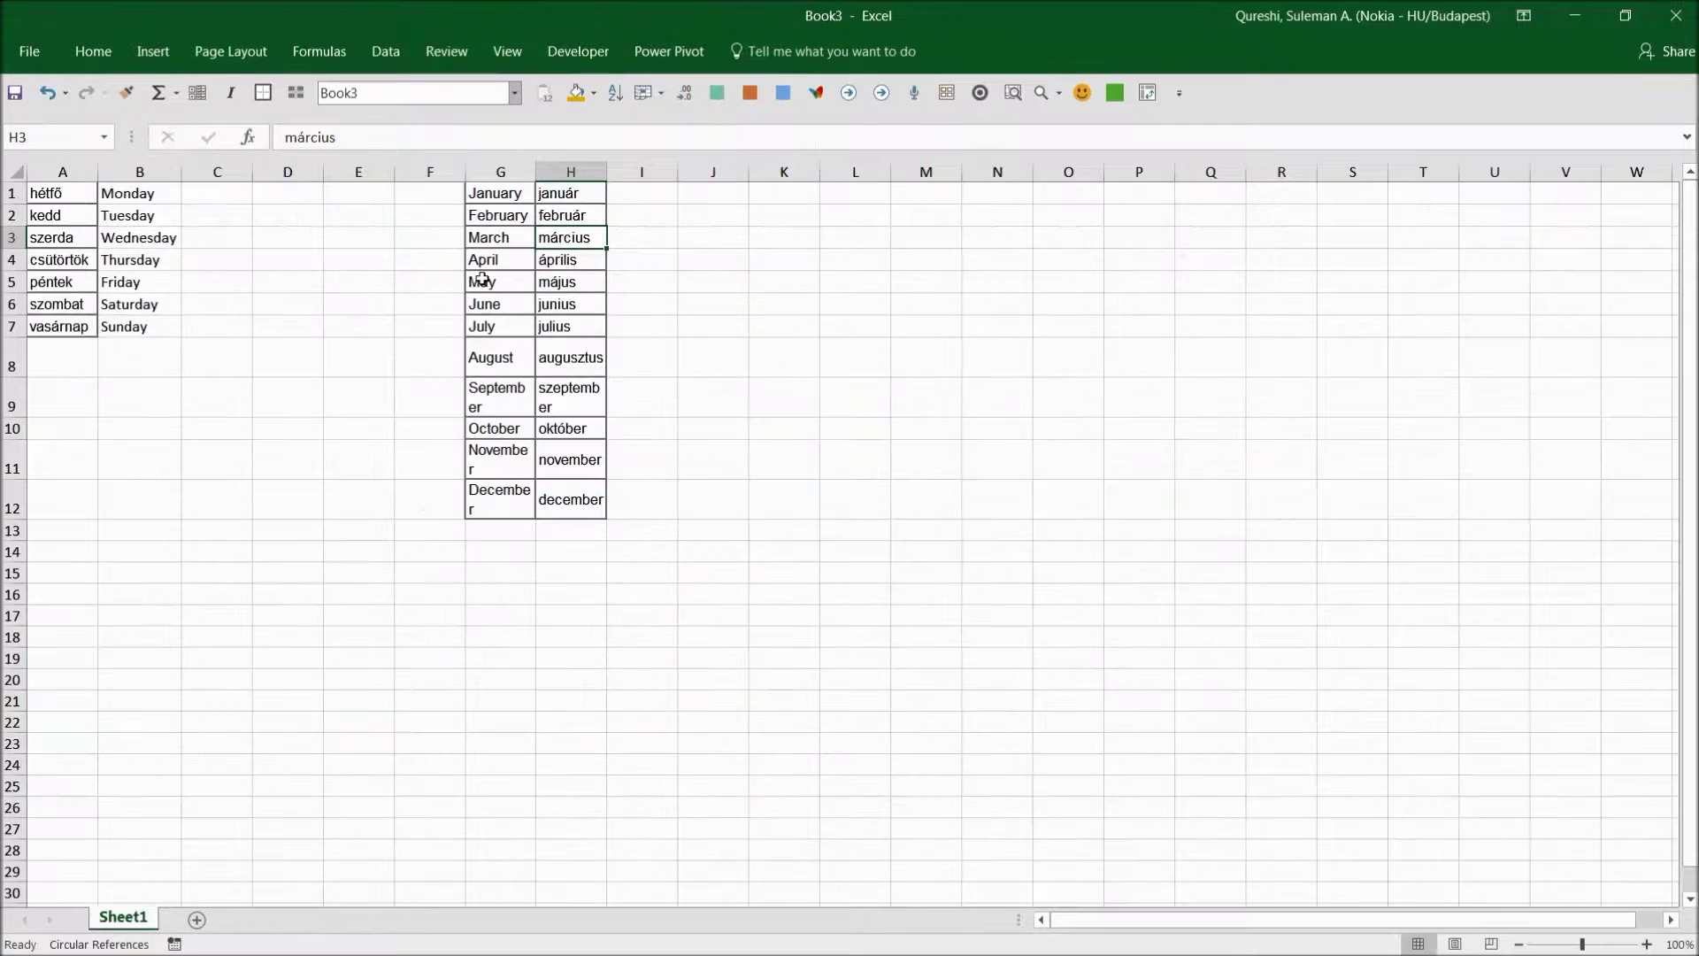
left_click(504, 215)
mouse_move(504, 194)
left_mouse_down()
mouse_move(571, 500)
mouse_move(571, 193)
left_mouse_up()
left_click(580, 207)
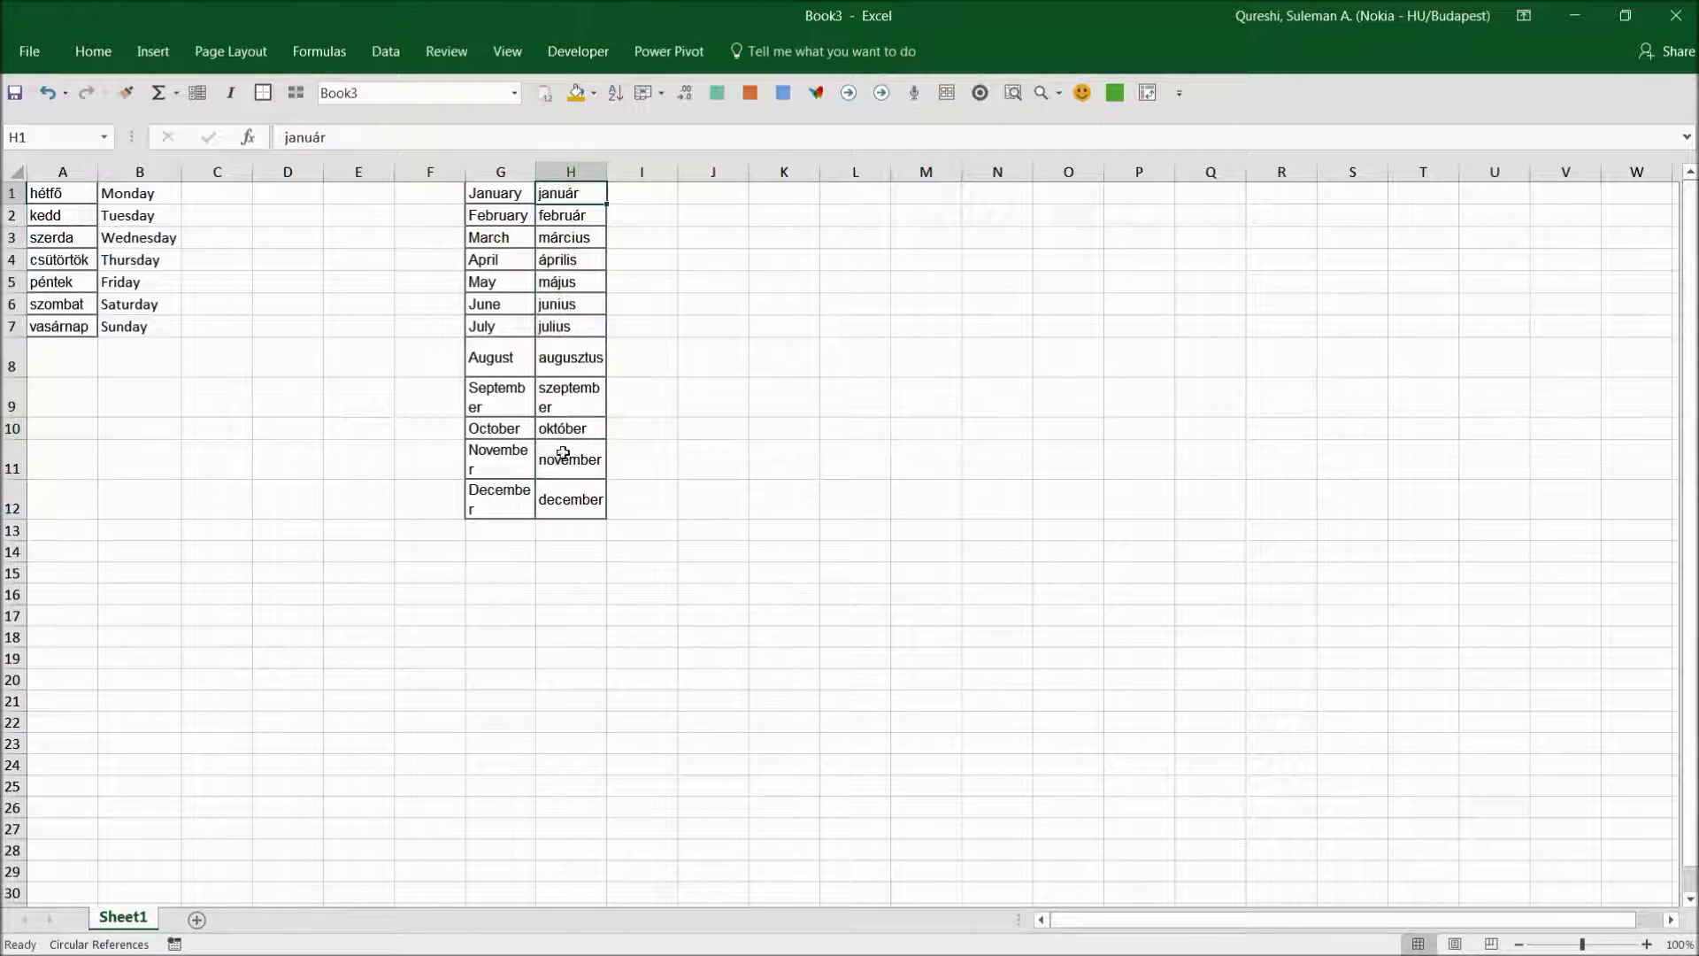
left_click(570, 501)
left_click(568, 199)
Step: Go to Excel Options' Advanced settings and the Edit Custom Lists editor
left_click(27, 51)
left_click(65, 513)
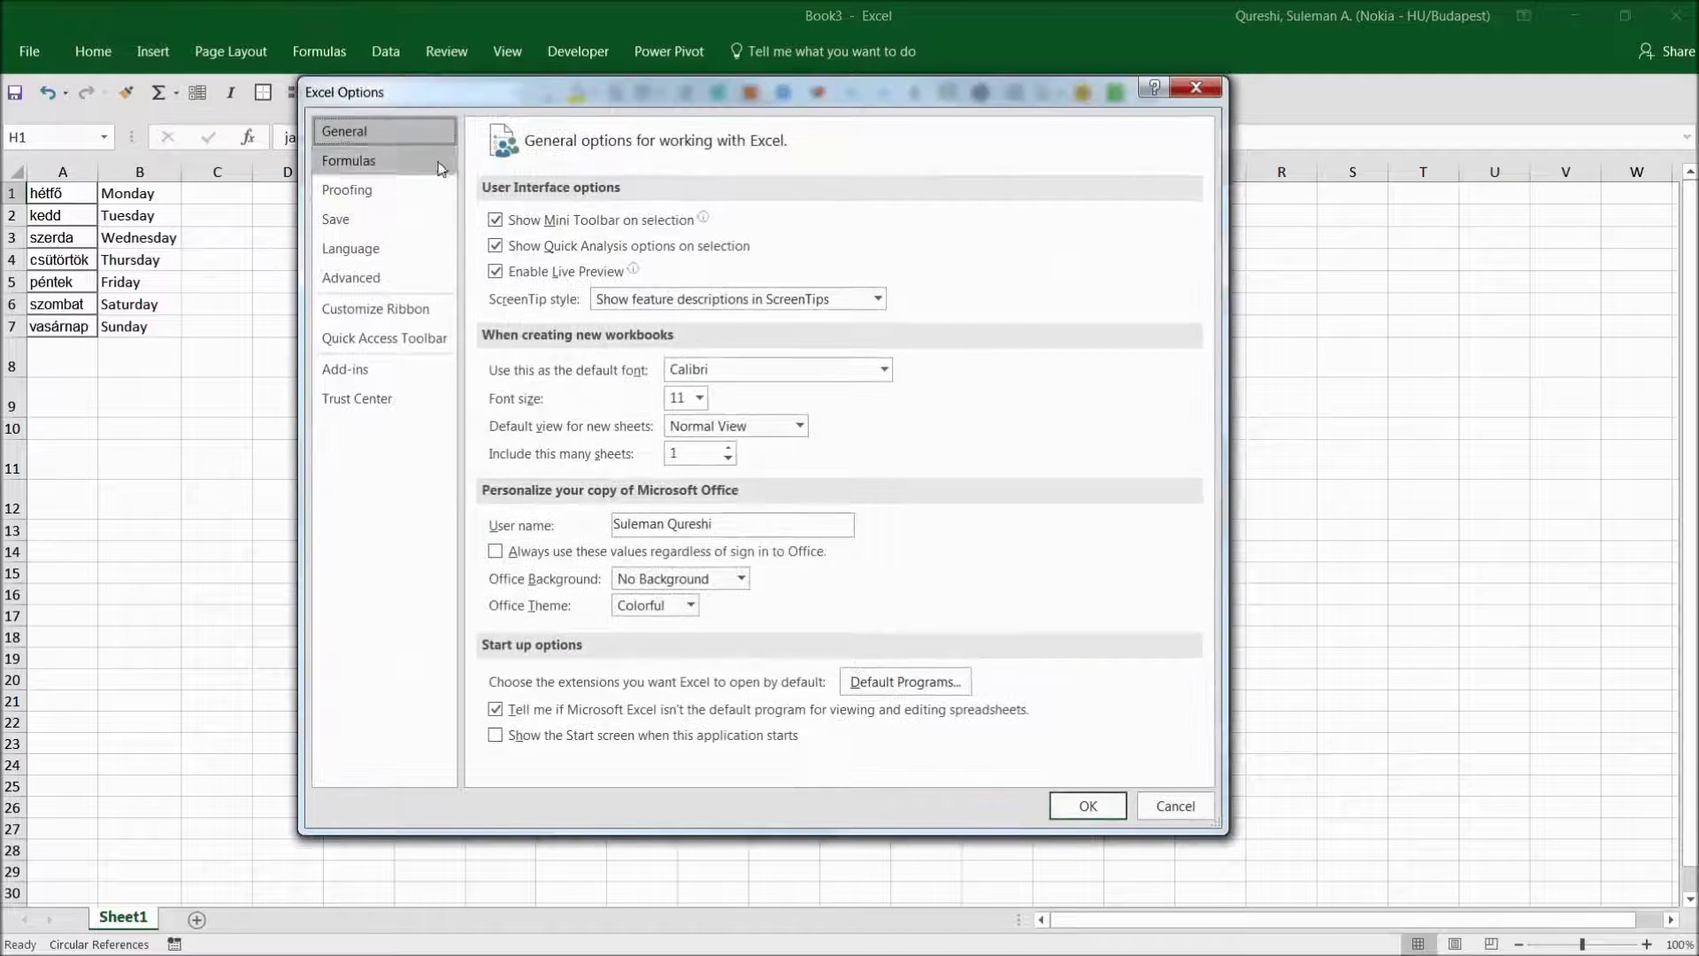
left_click(352, 278)
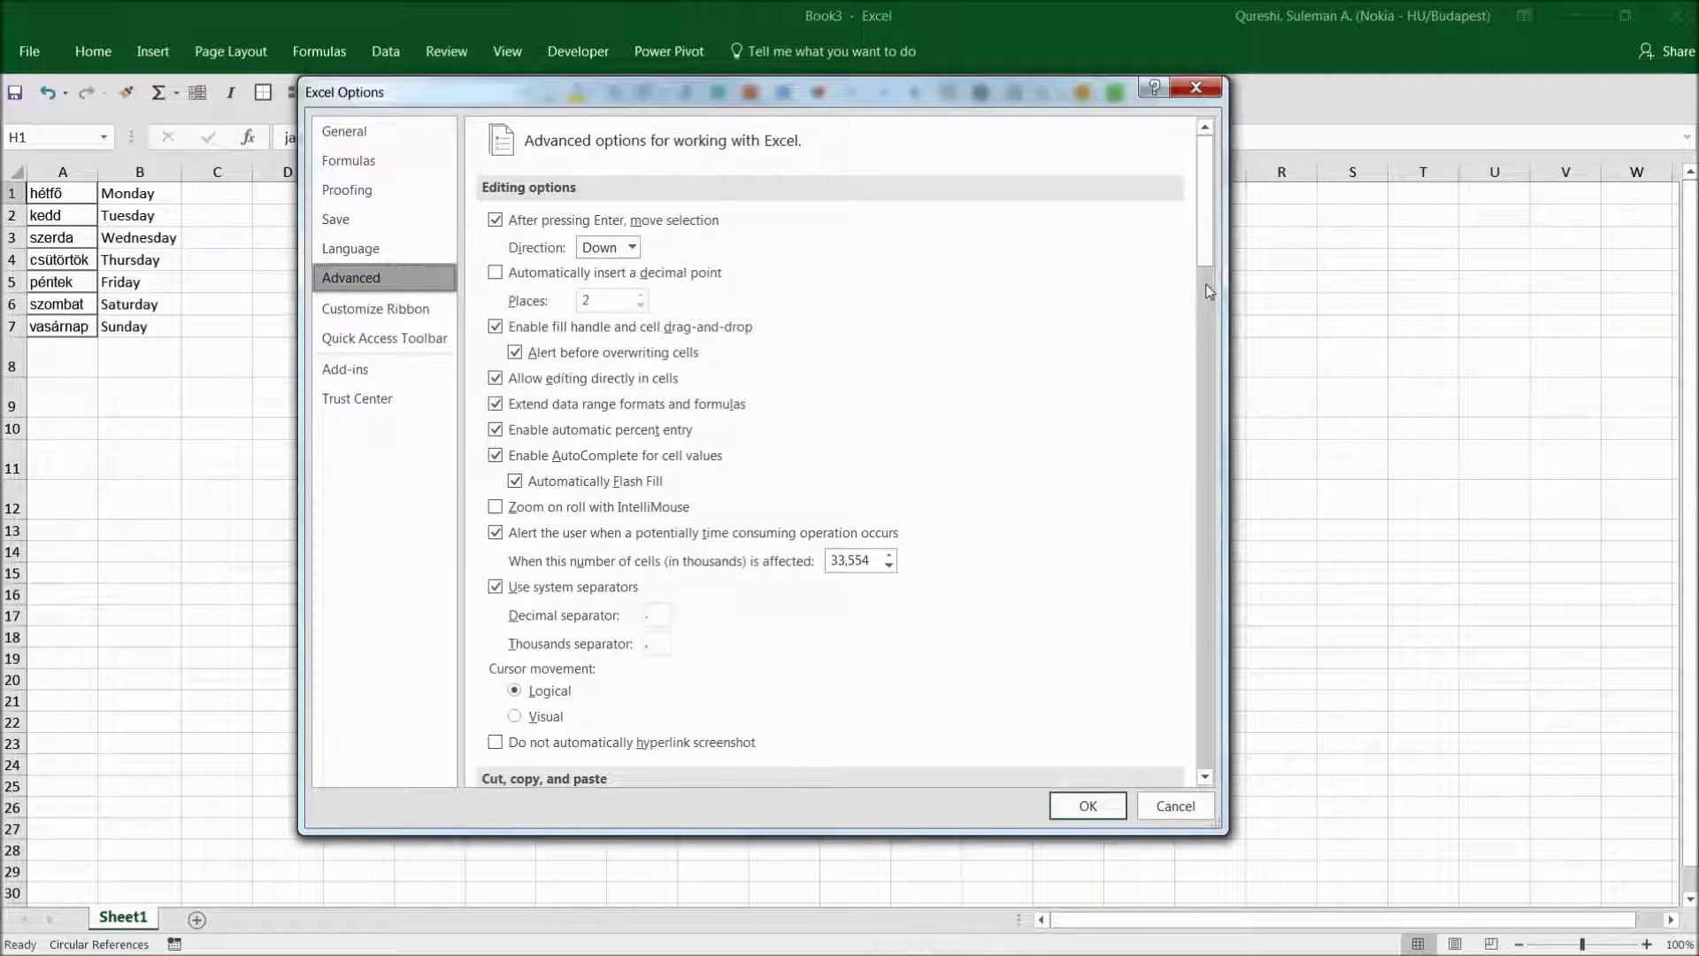
left_click_drag(1206, 199, 1192, 776)
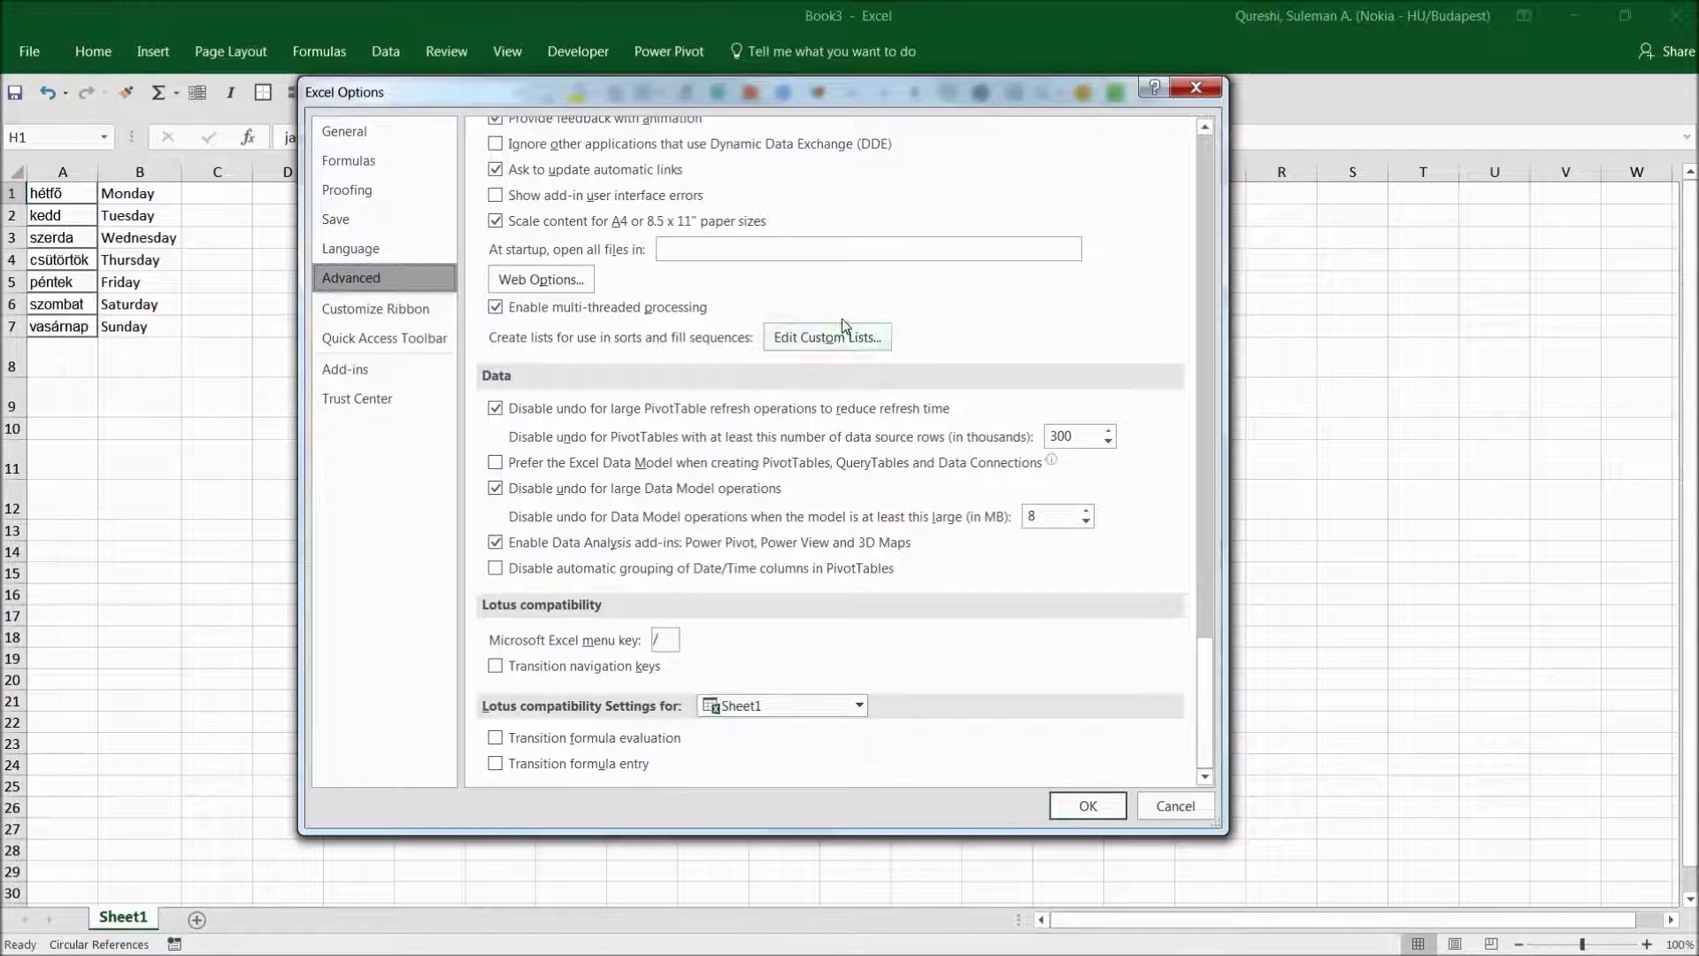
left_click(826, 337)
Step: Import the Hungarian months from H1:H12 as a custom list and close both dialogs
left_click_drag(695, 177, 511, 332)
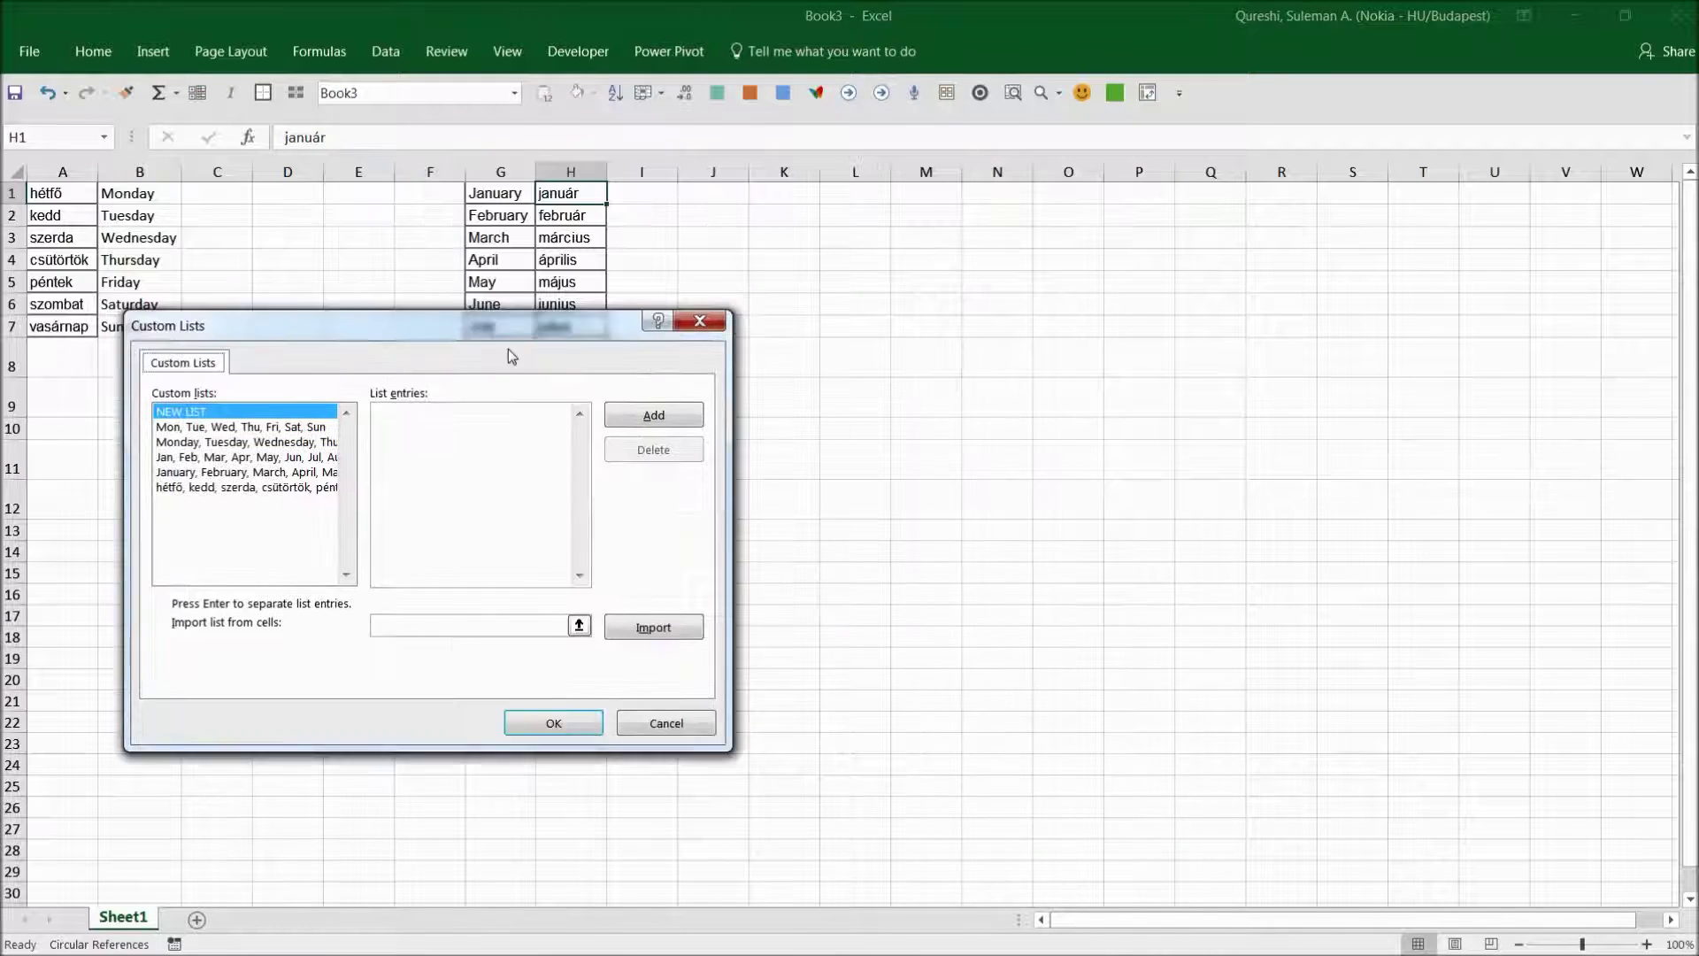
left_click(606, 632)
left_click_drag(557, 193, 570, 499)
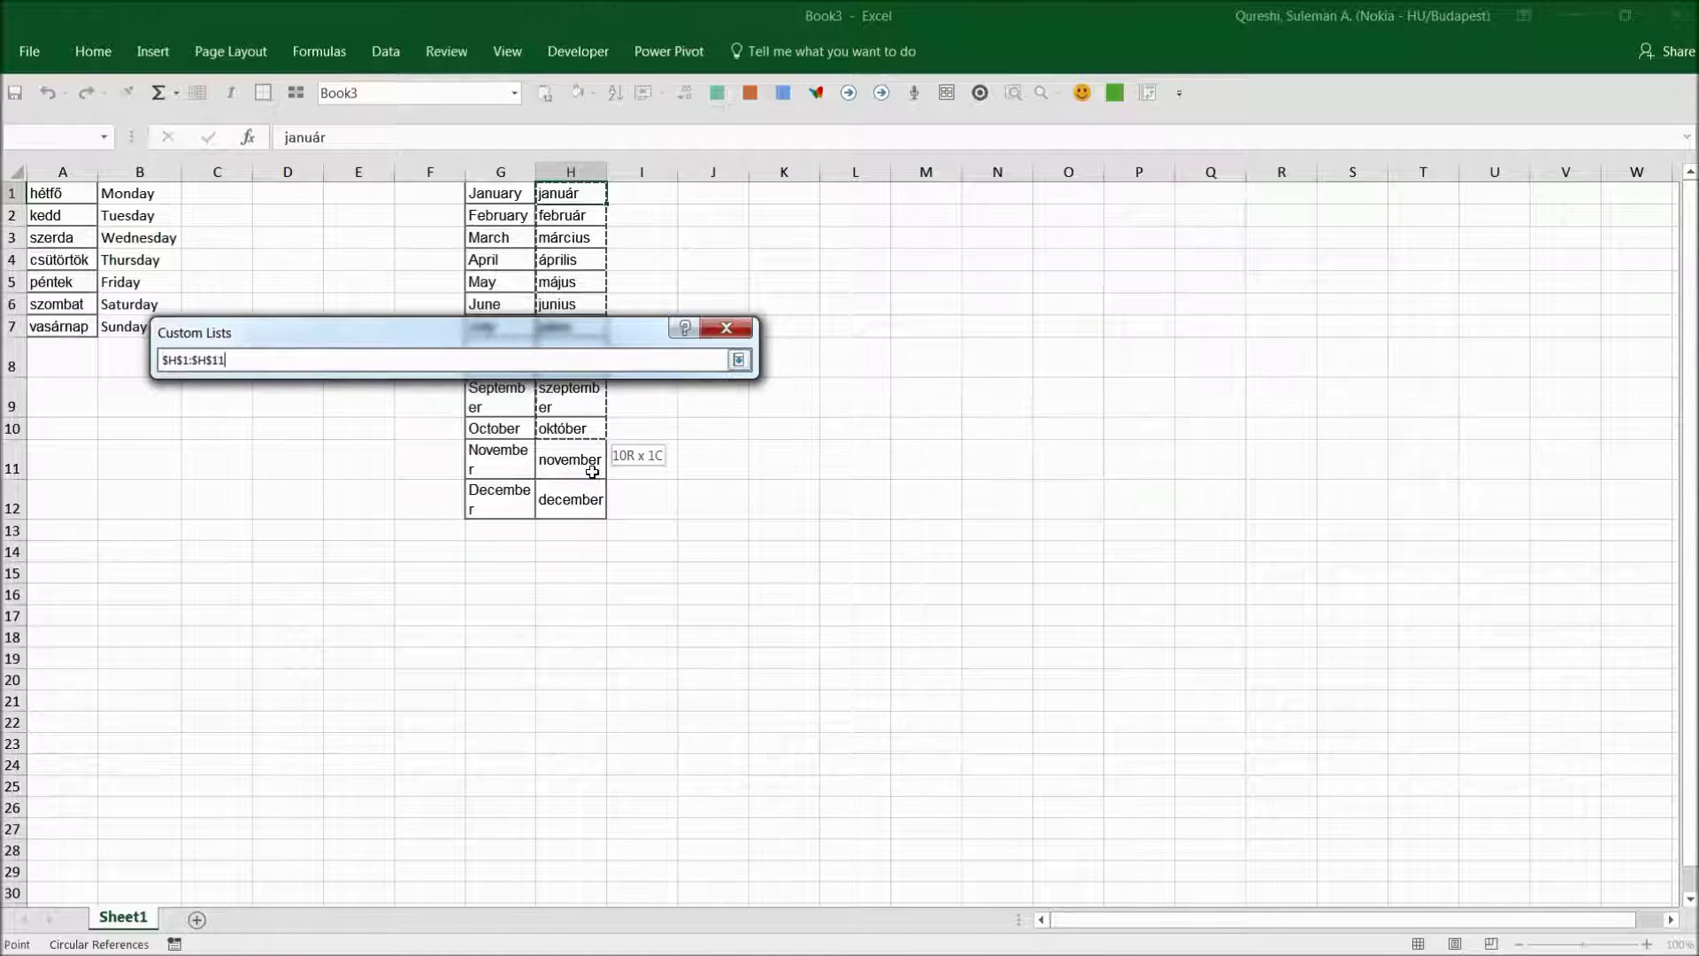
left_click(739, 359)
left_click(680, 634)
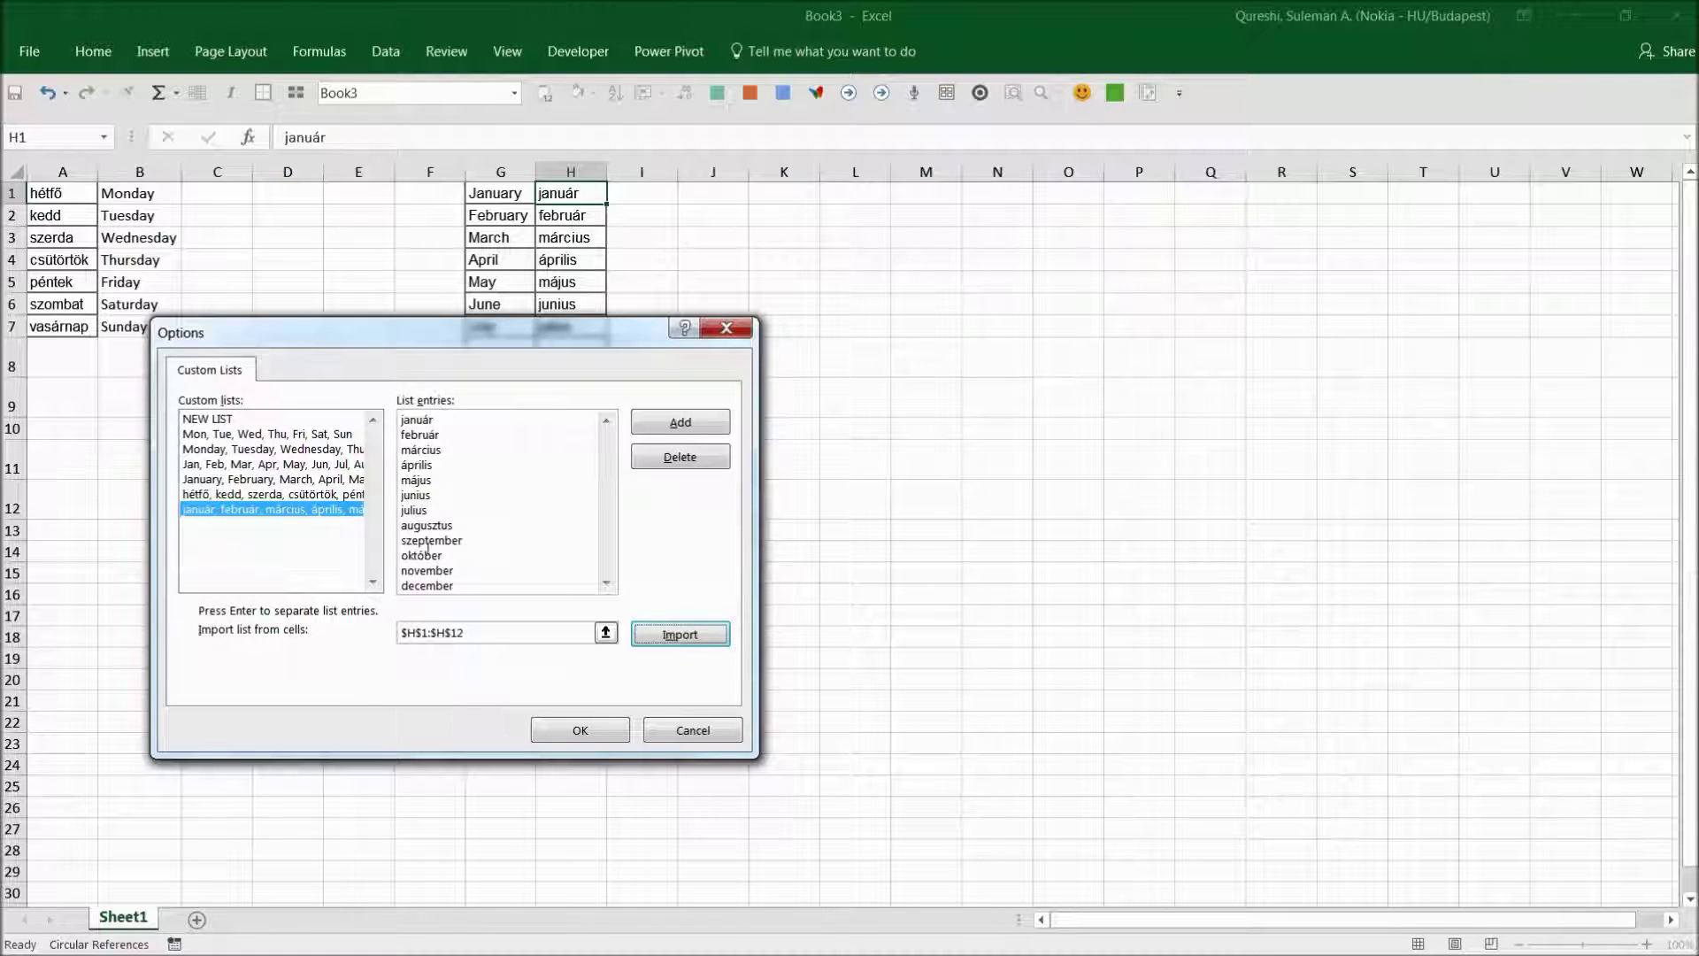
left_click(580, 730)
left_click(1085, 801)
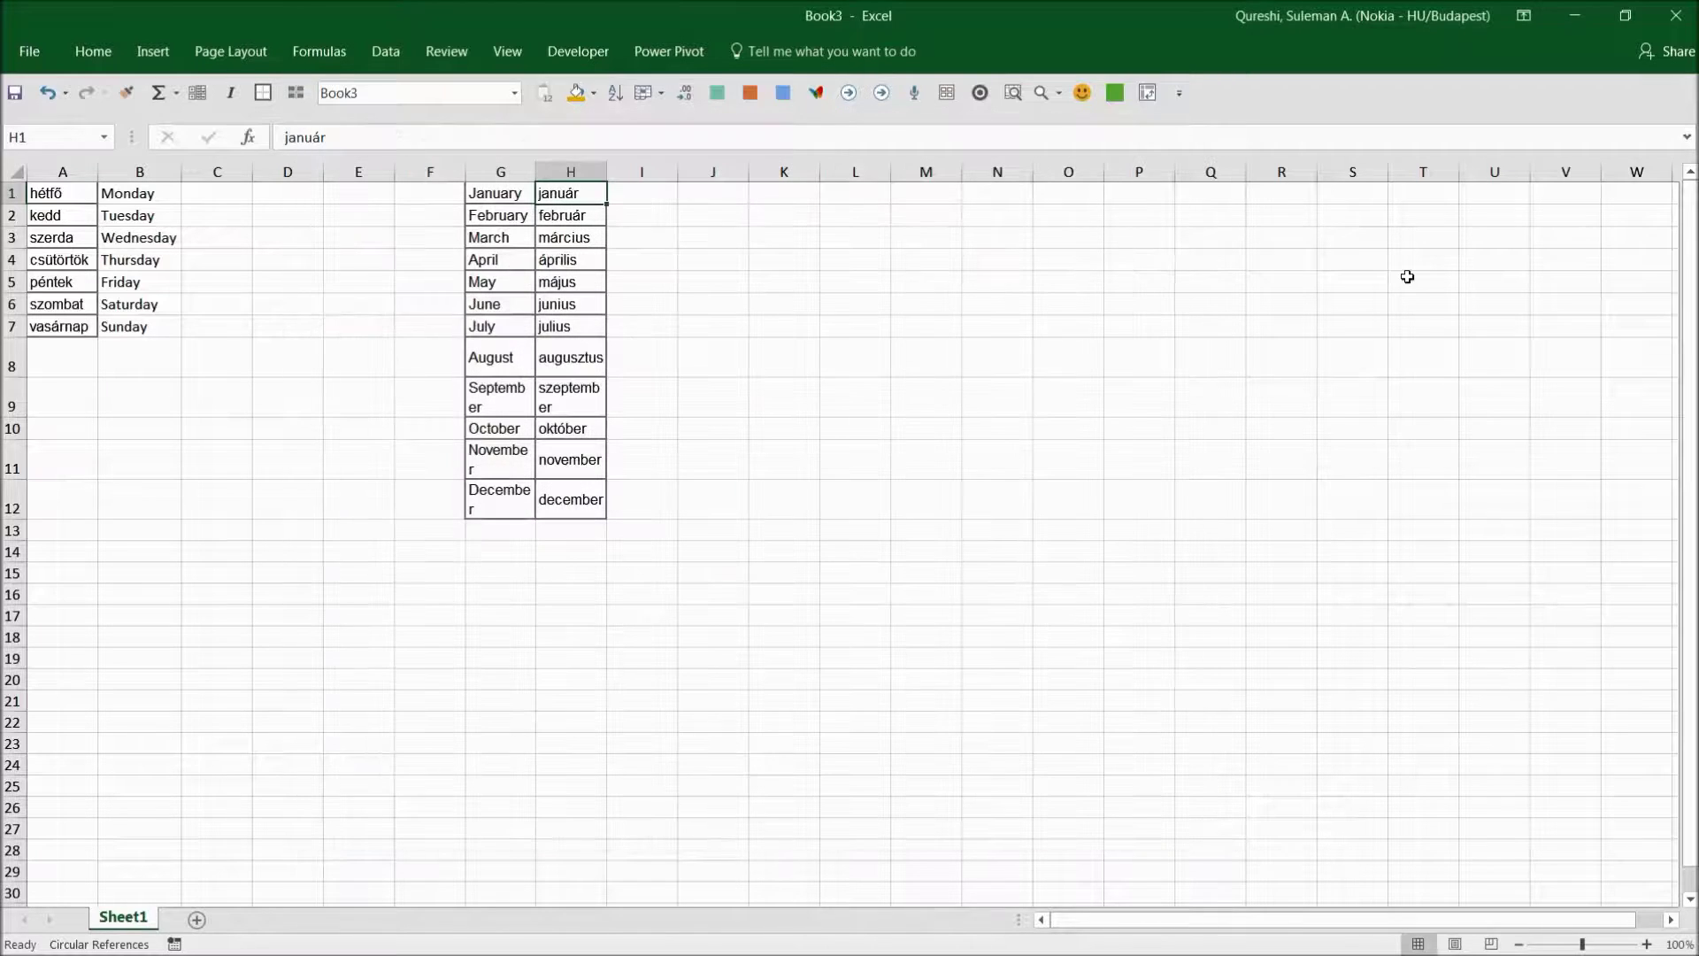
Step: Minimise Book3 and return to Book2, selecting cell F2
left_click(1575, 14)
left_click(784, 399)
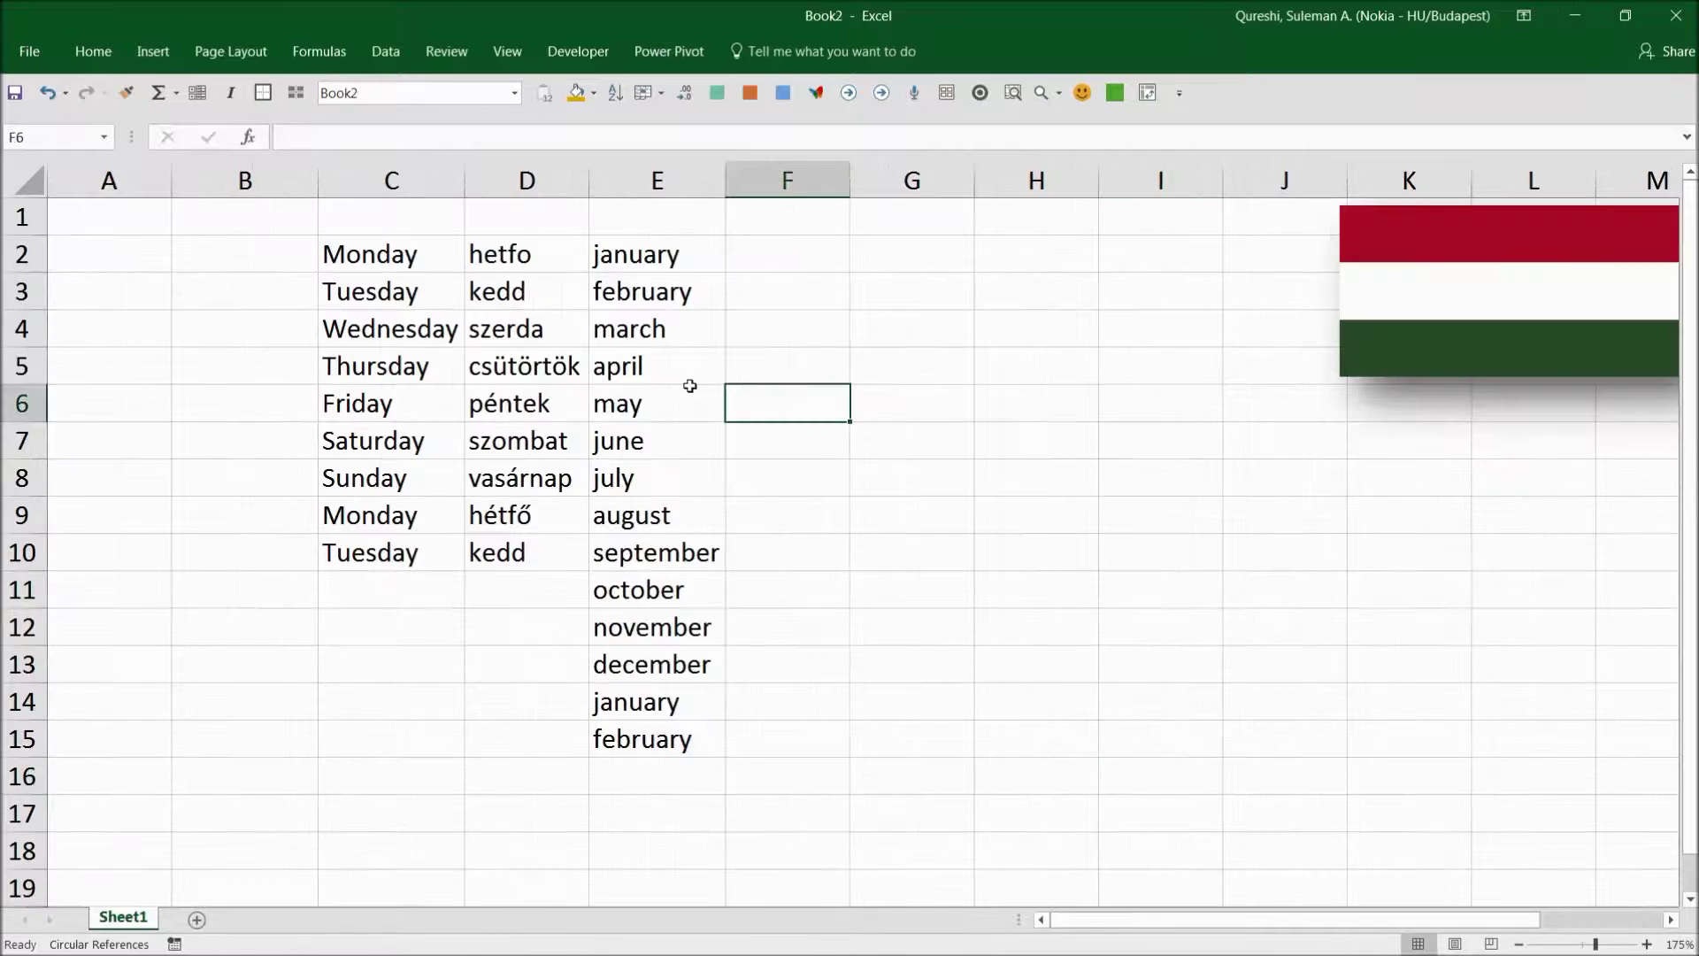
left_click(705, 256)
left_click(786, 252)
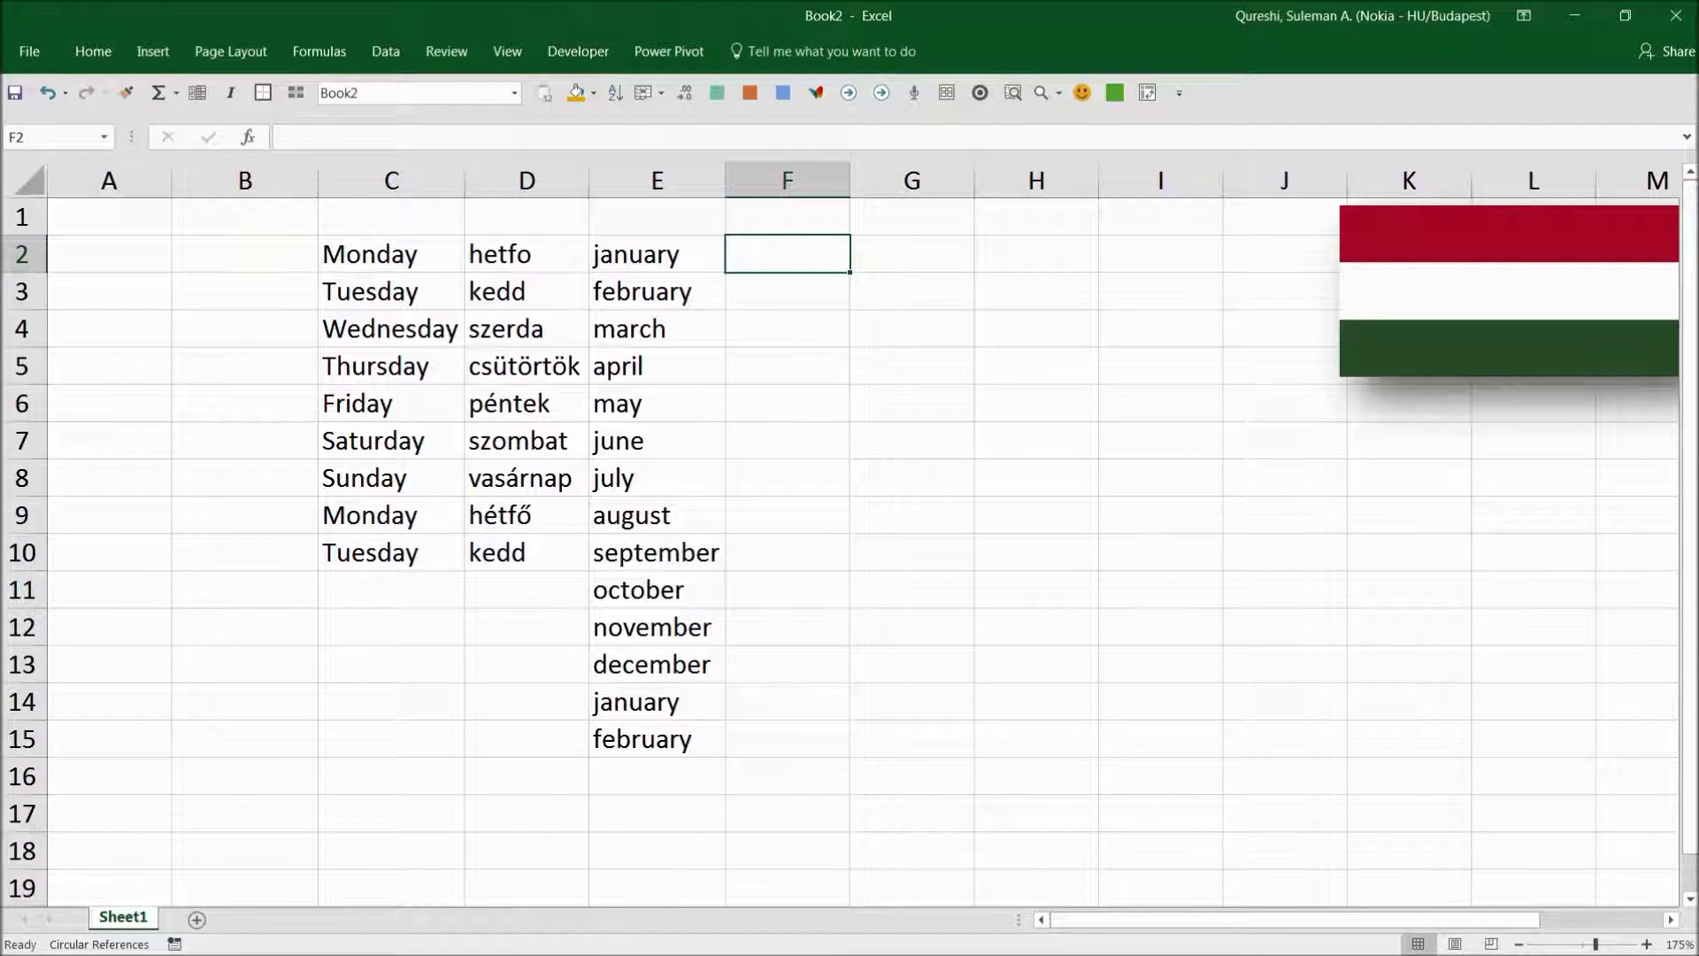
key("ctrl+Tab")
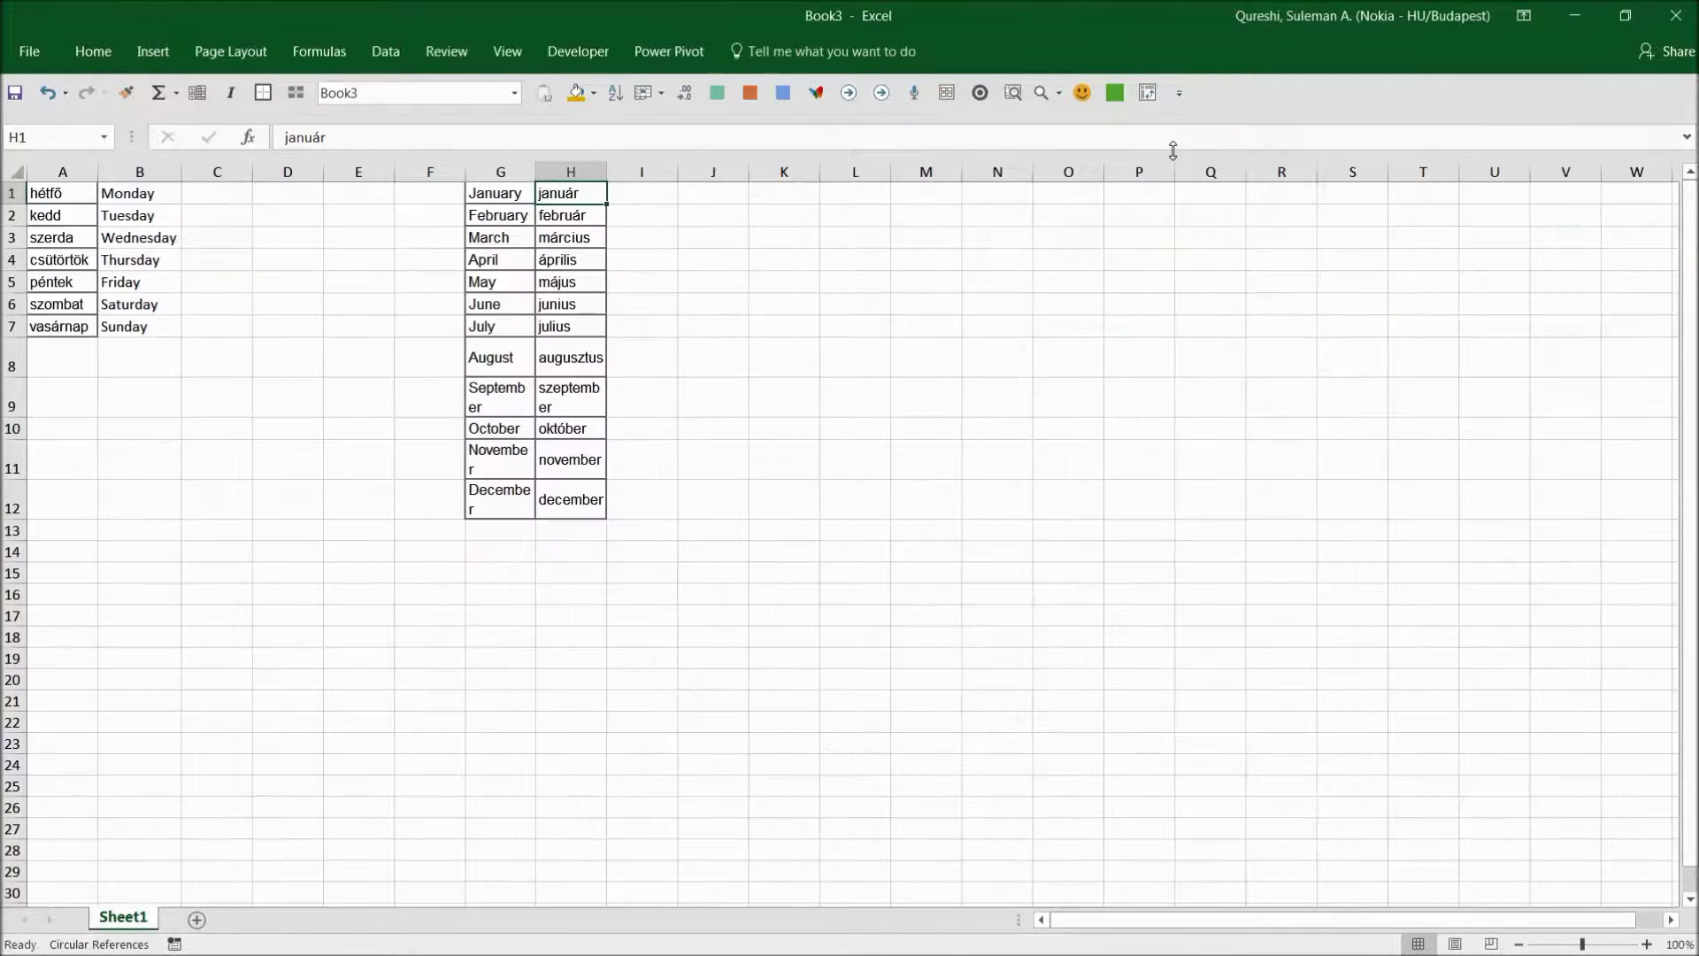
key("ctrl+Tab")
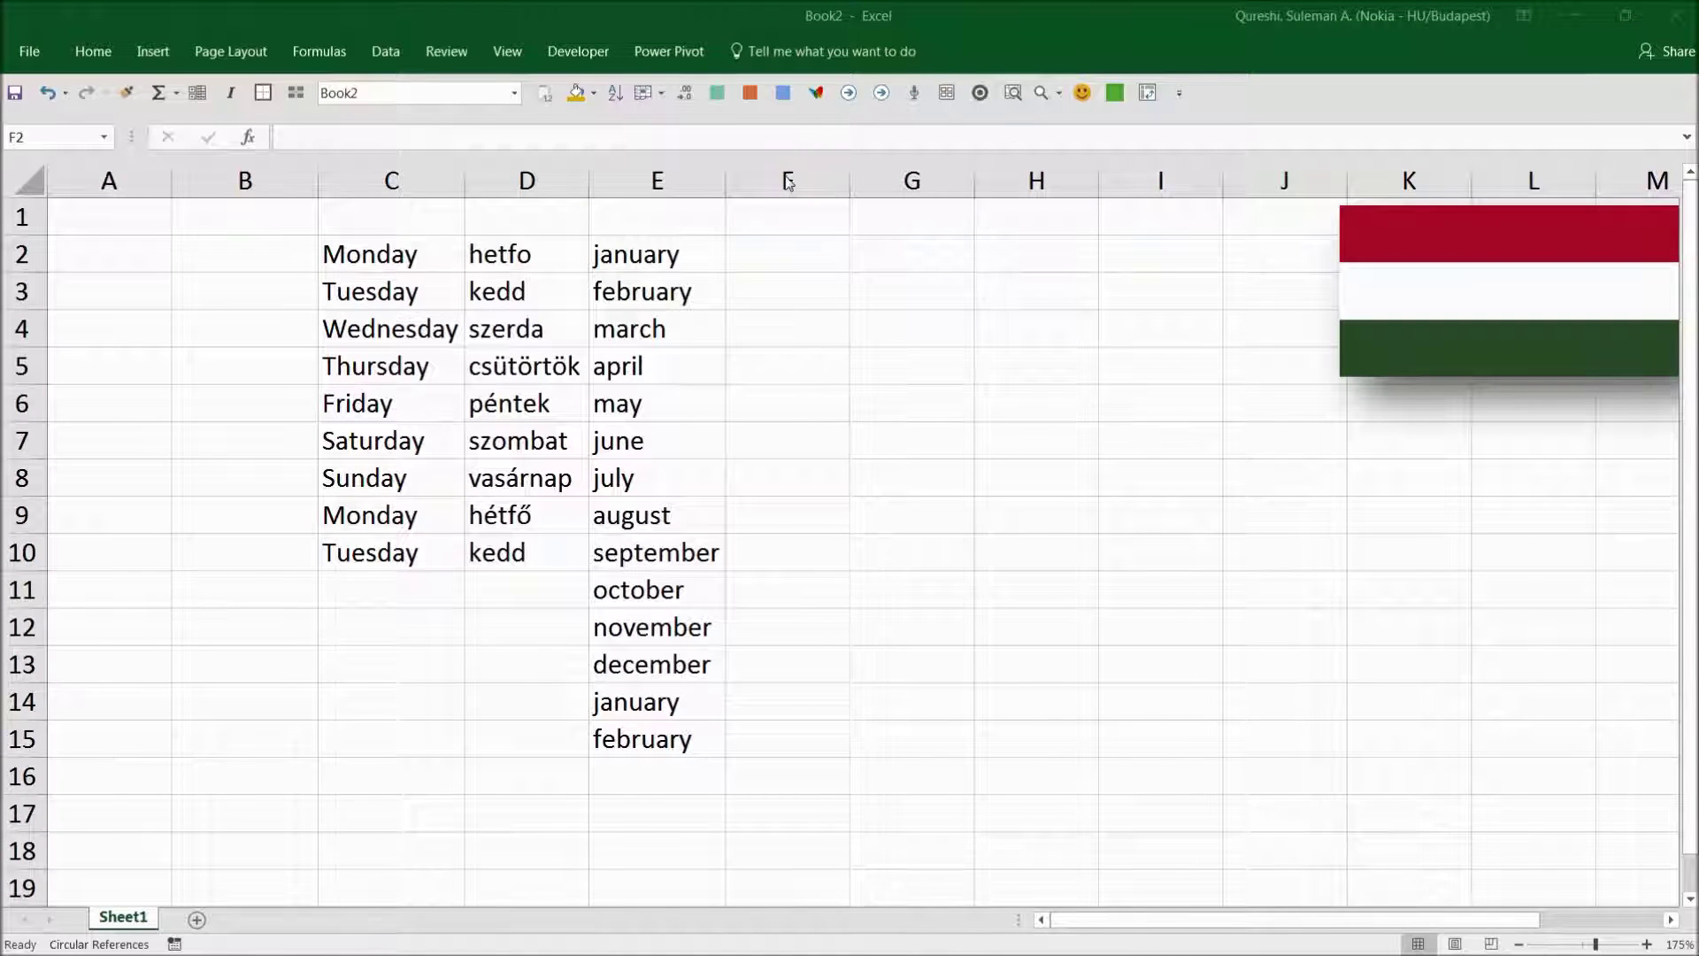
Step: Enter januar in F2 and autofill Hungarian months to F15, ending on február
left_click(787, 254)
type("jan")
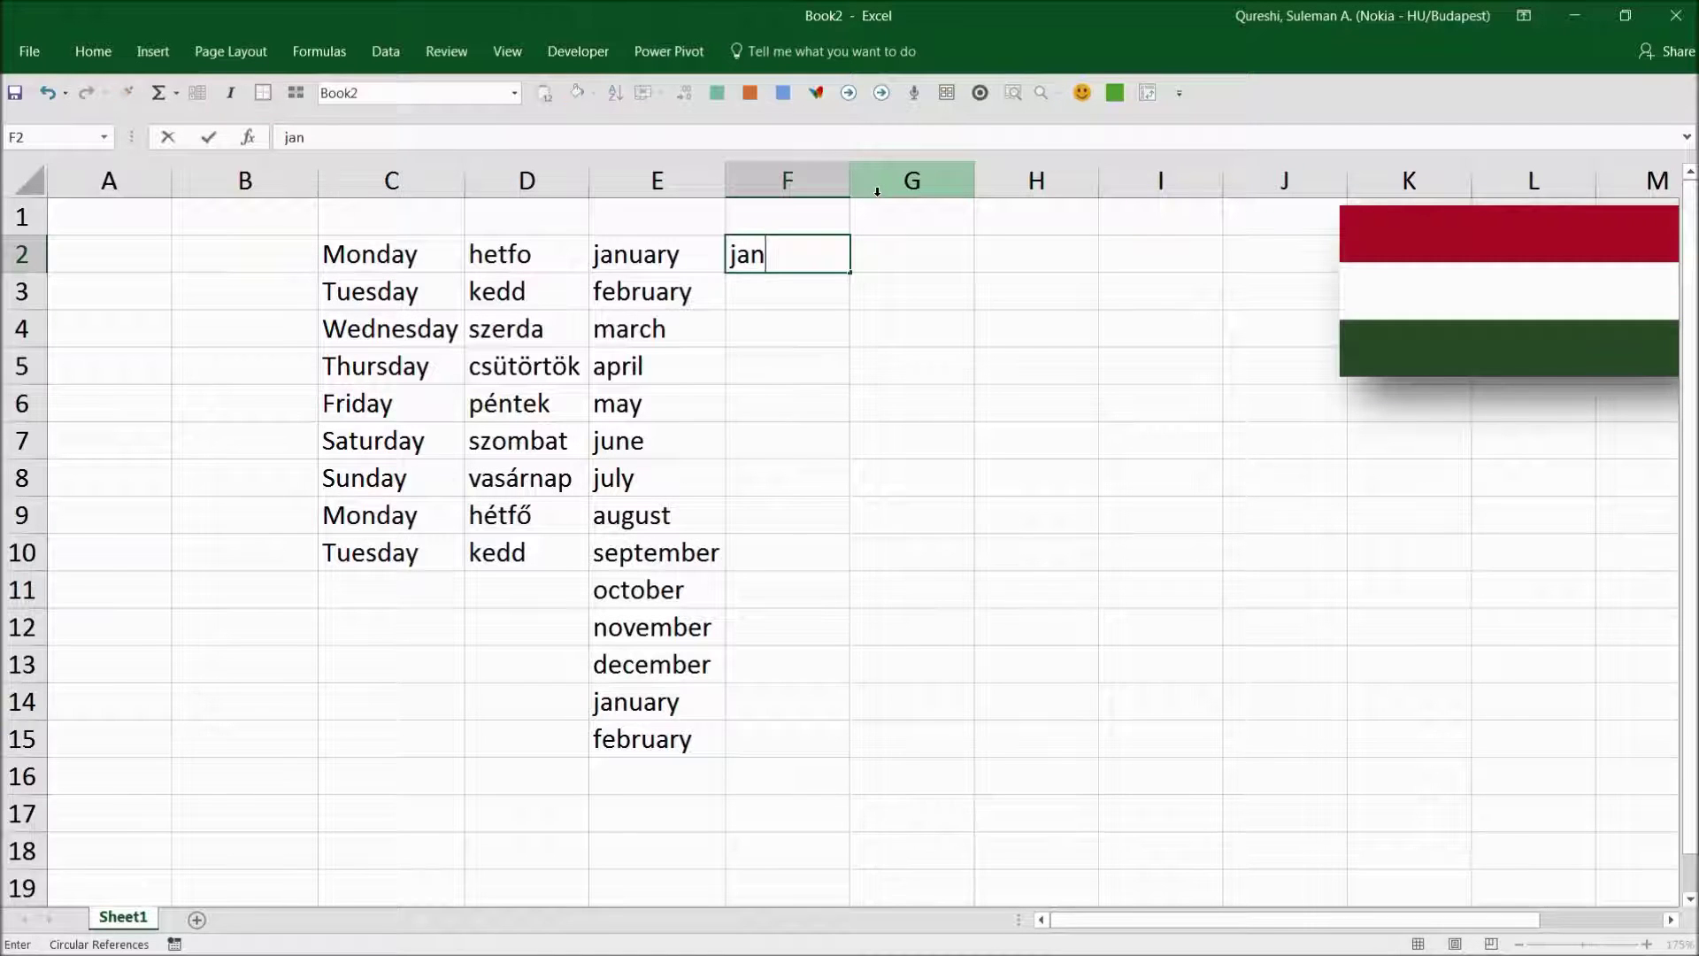
type("uar")
key("Return")
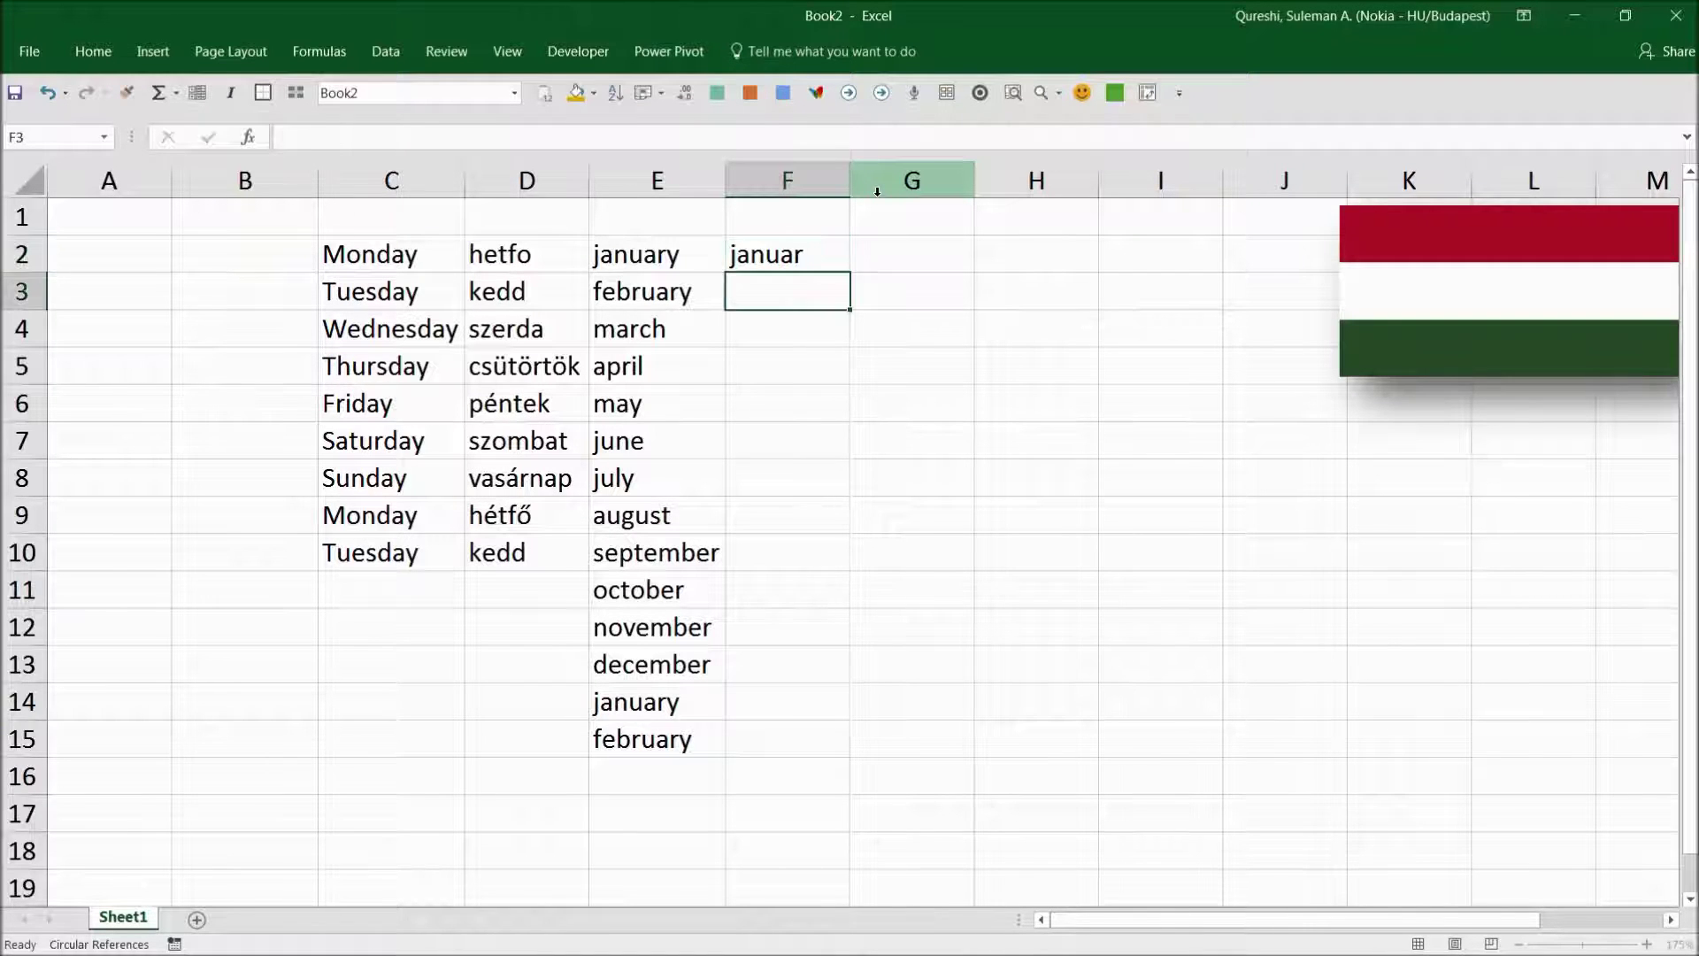
left_click(789, 250)
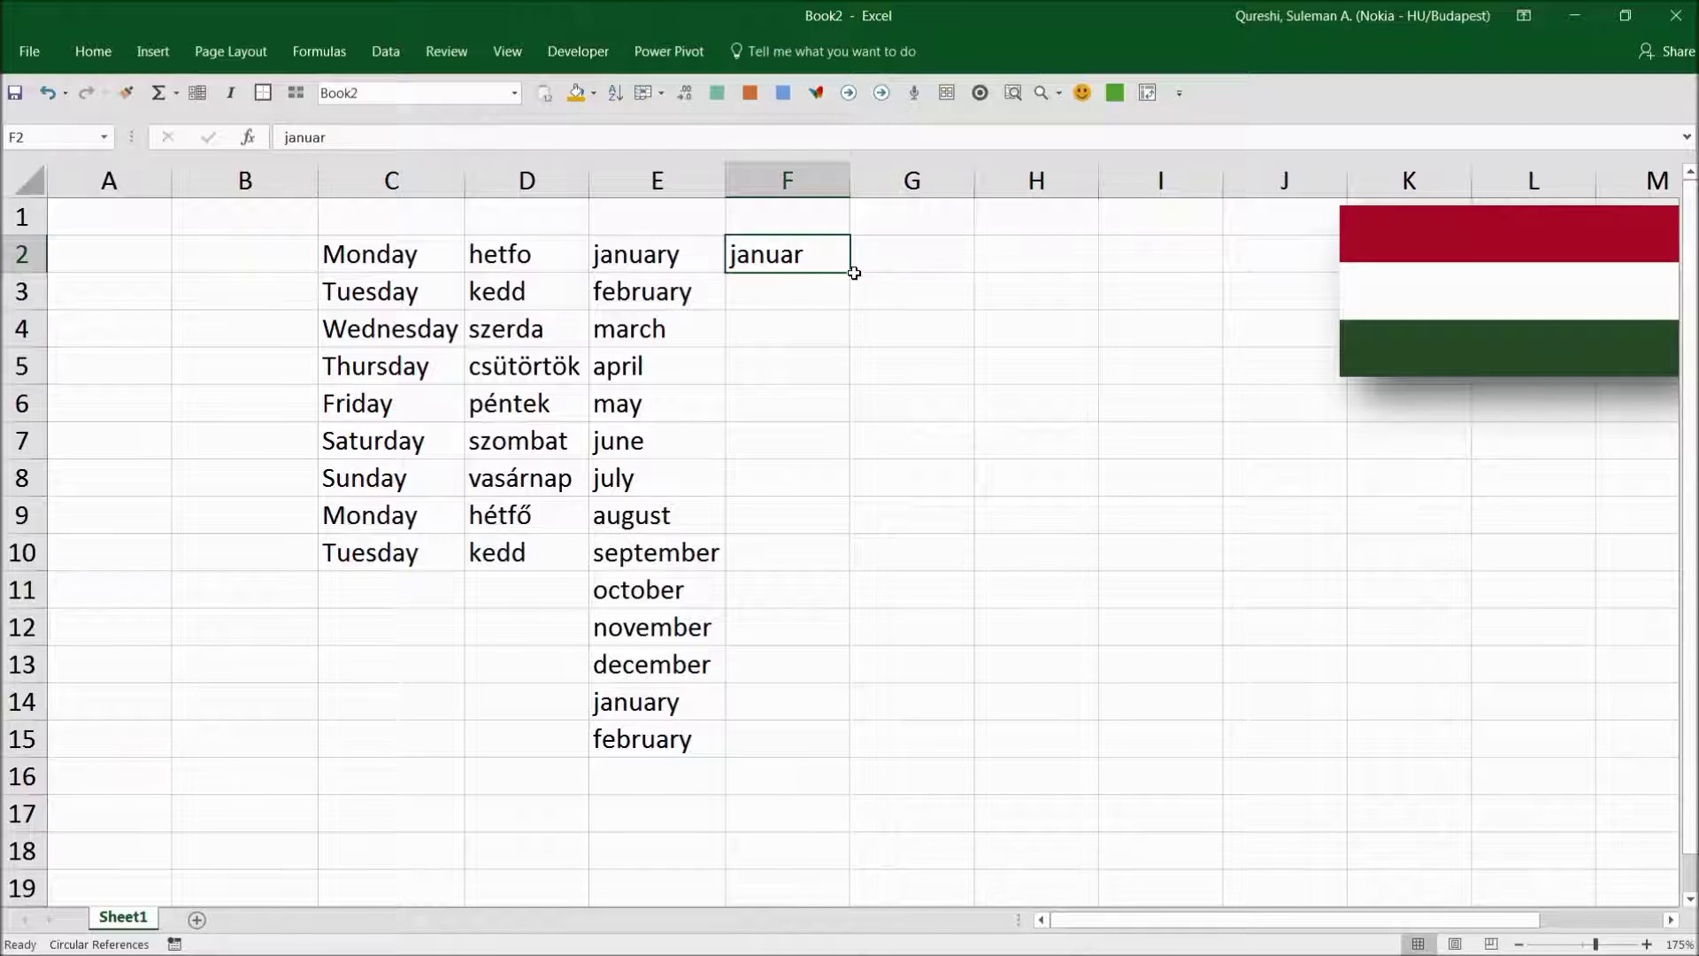
left_click_drag(850, 273, 859, 754)
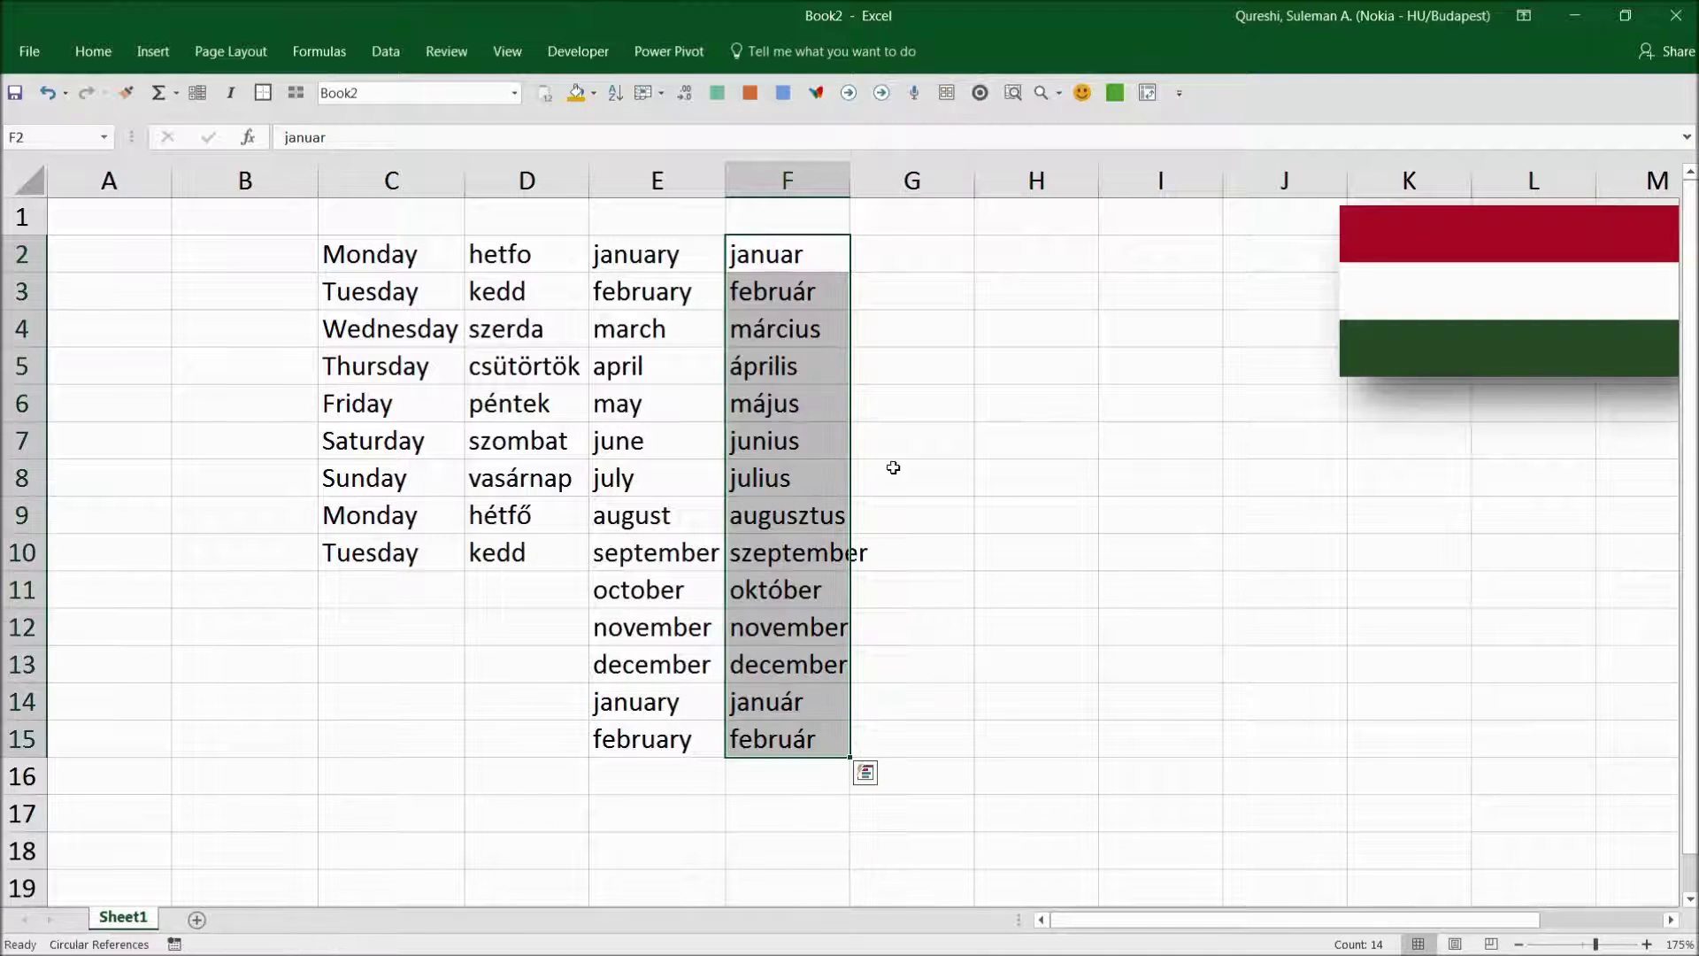
Step: Select the day and month block, then the Hungarian days D2:D10 and months F2:F14
left_click(911, 442)
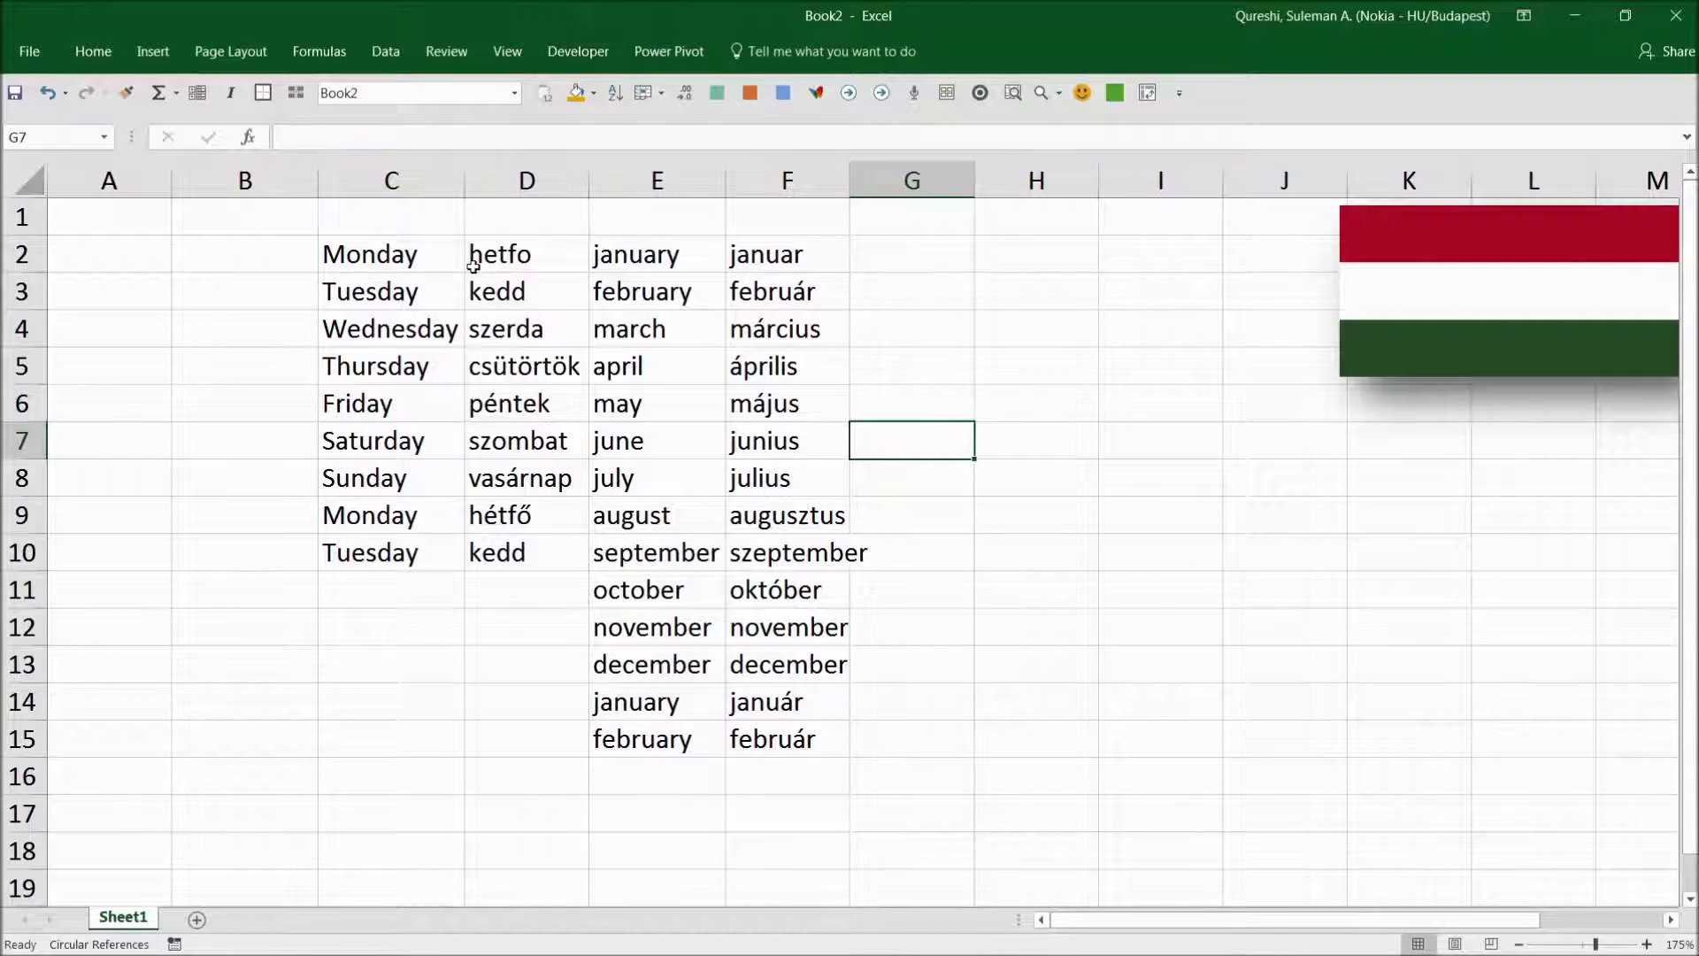
left_click_drag(439, 291, 823, 701)
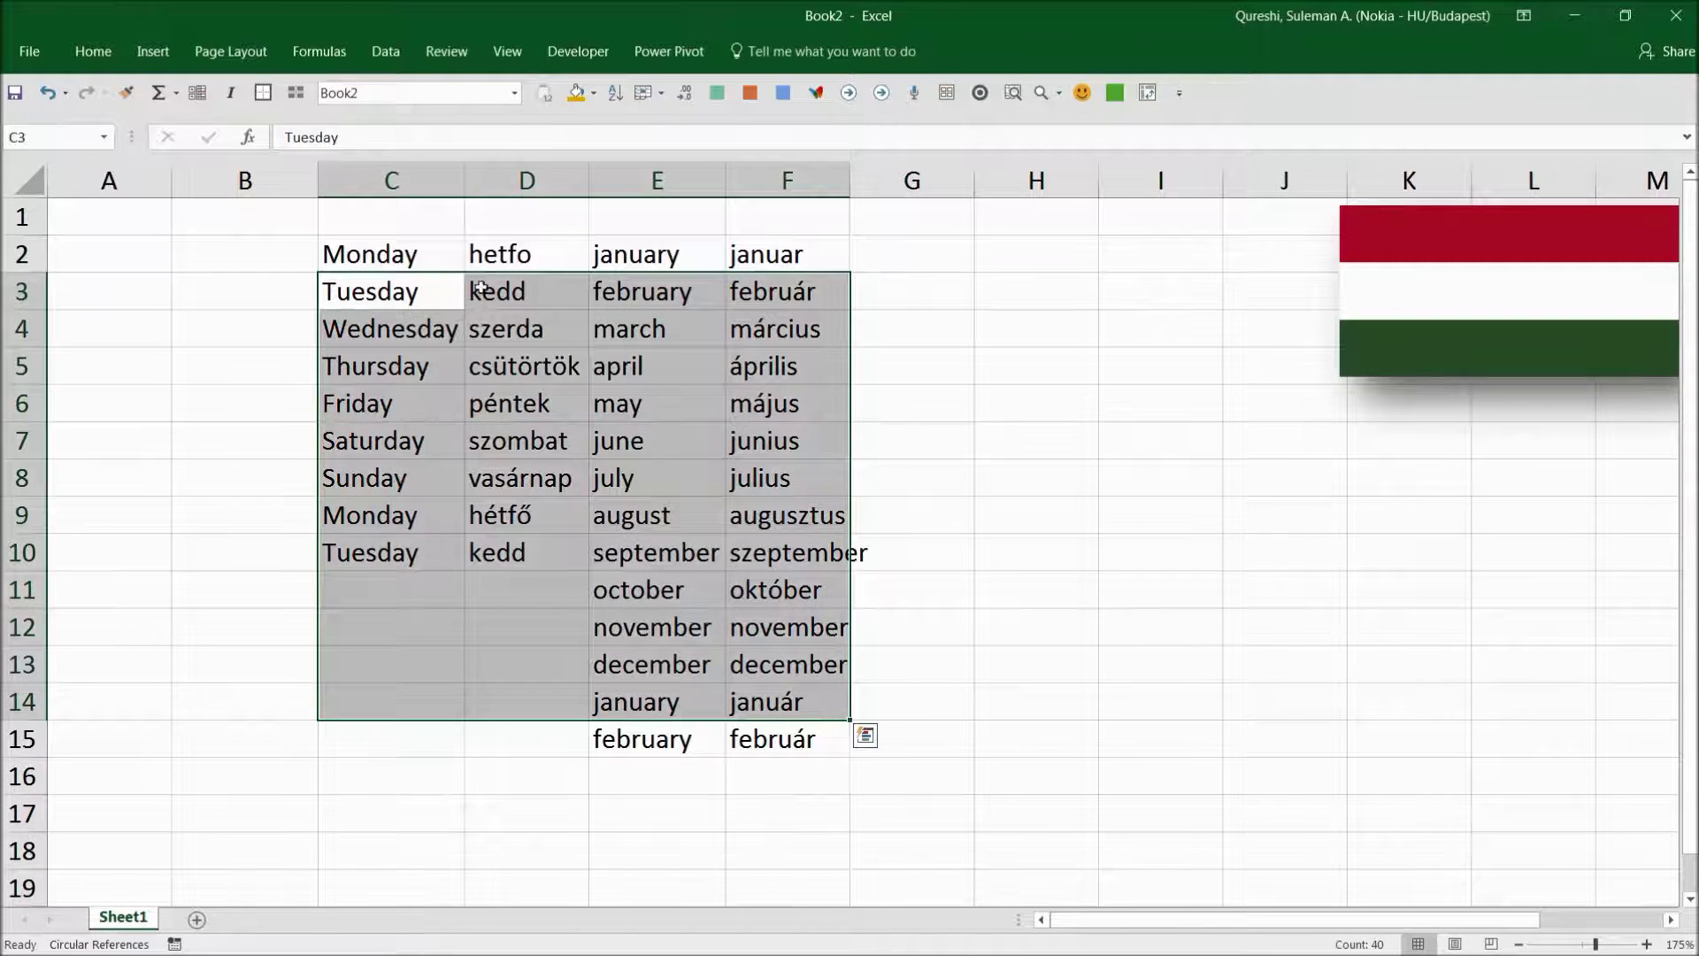
left_click(512, 254)
left_click_drag(511, 254, 518, 552)
left_click_drag(771, 254, 752, 737)
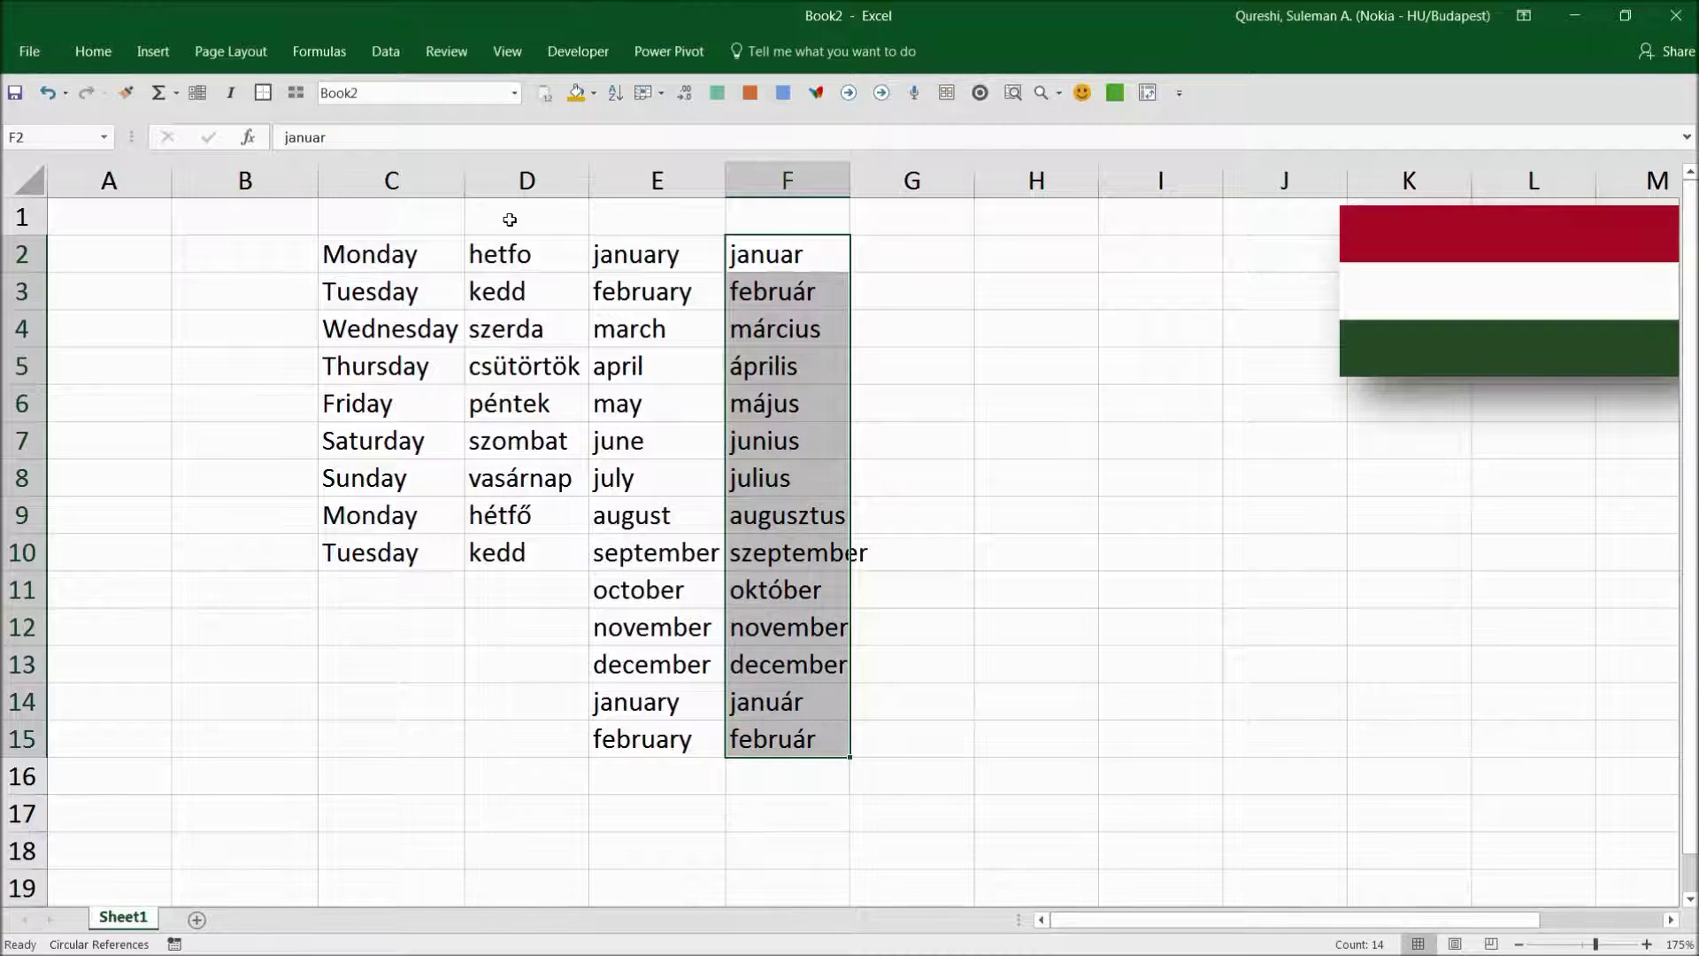
left_click_drag(519, 254, 545, 568)
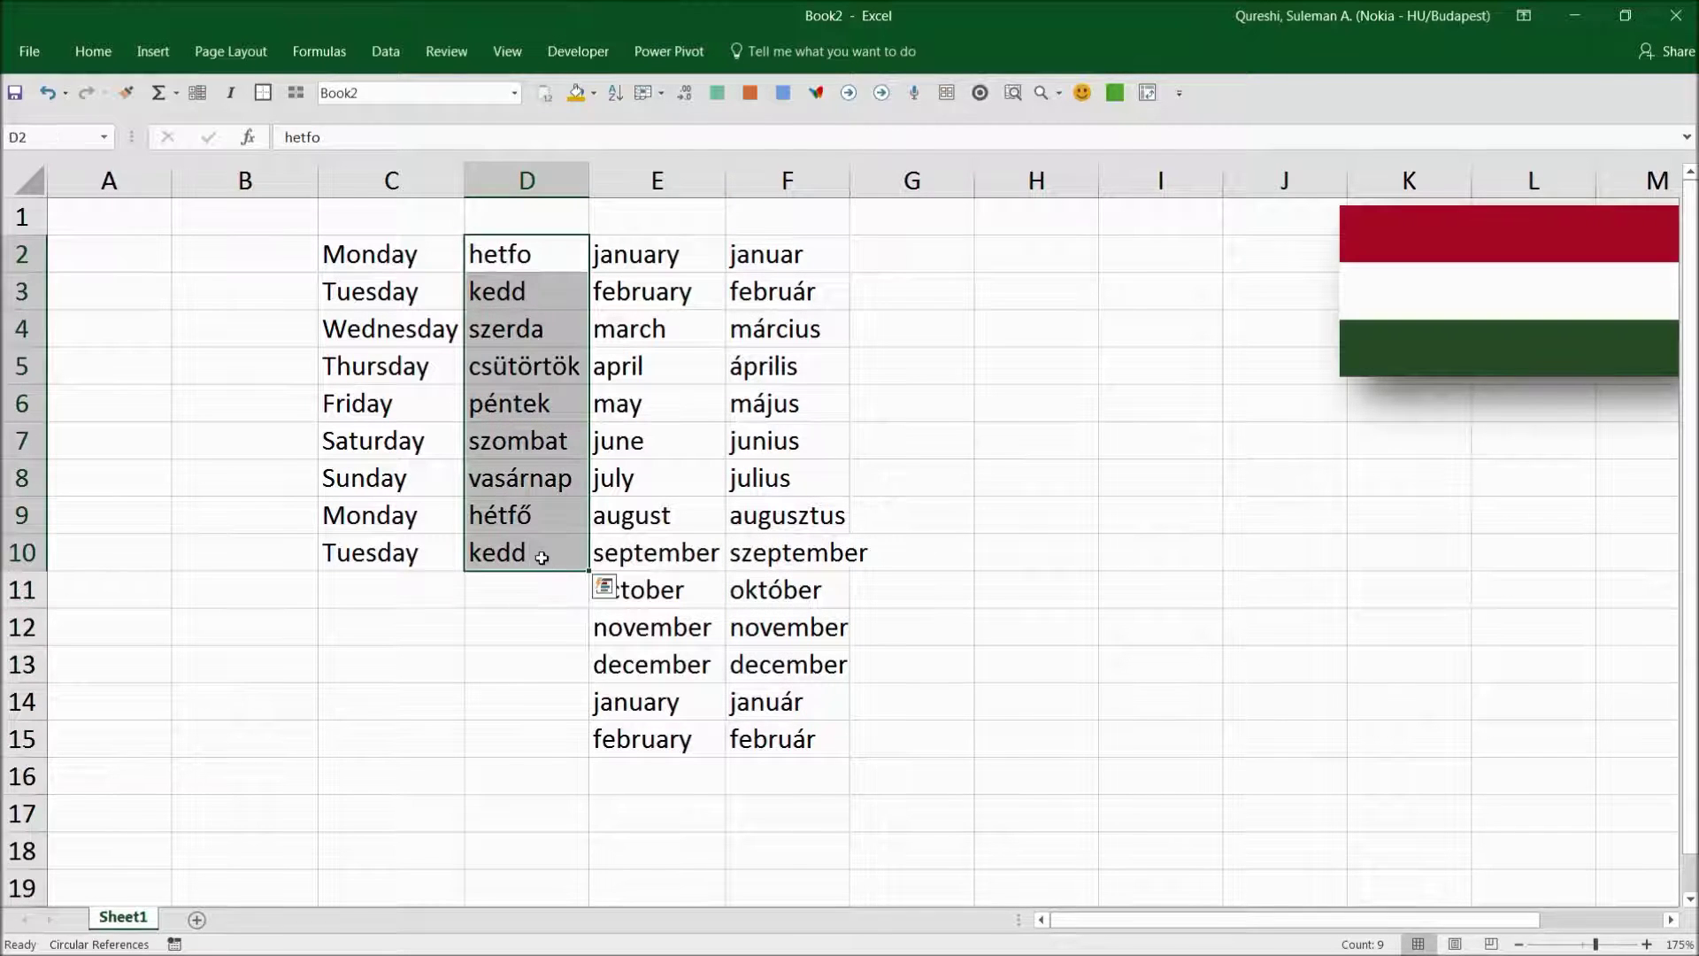
left_click(25, 44)
left_click(60, 520)
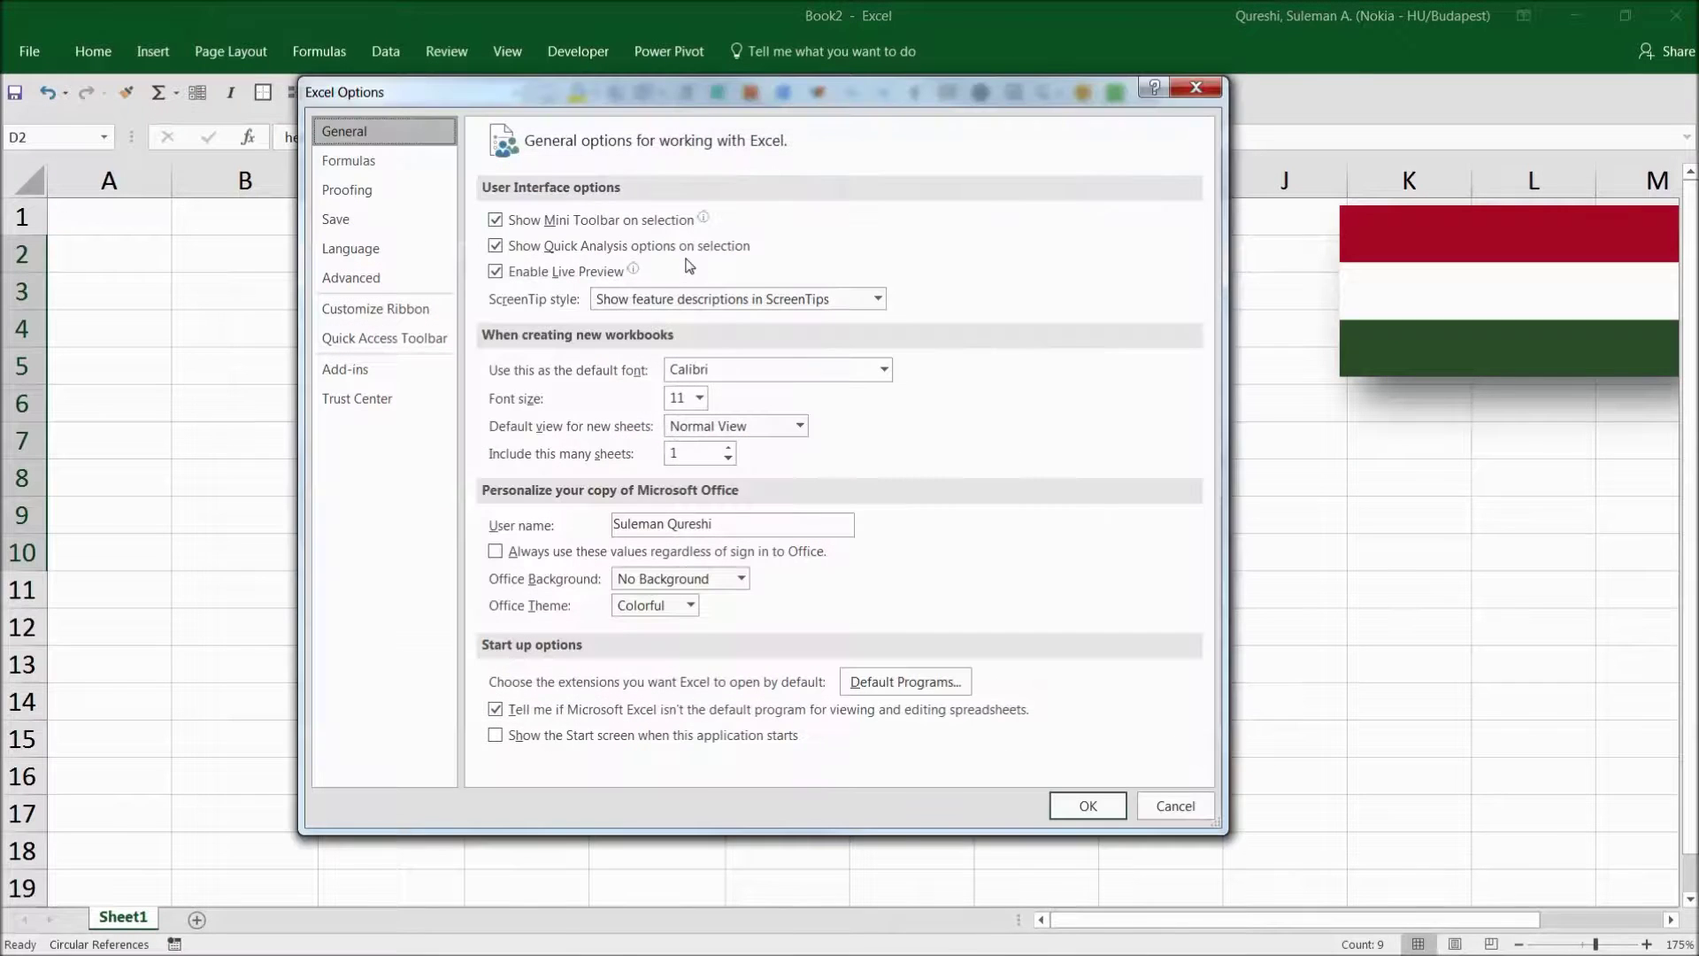
left_click(351, 277)
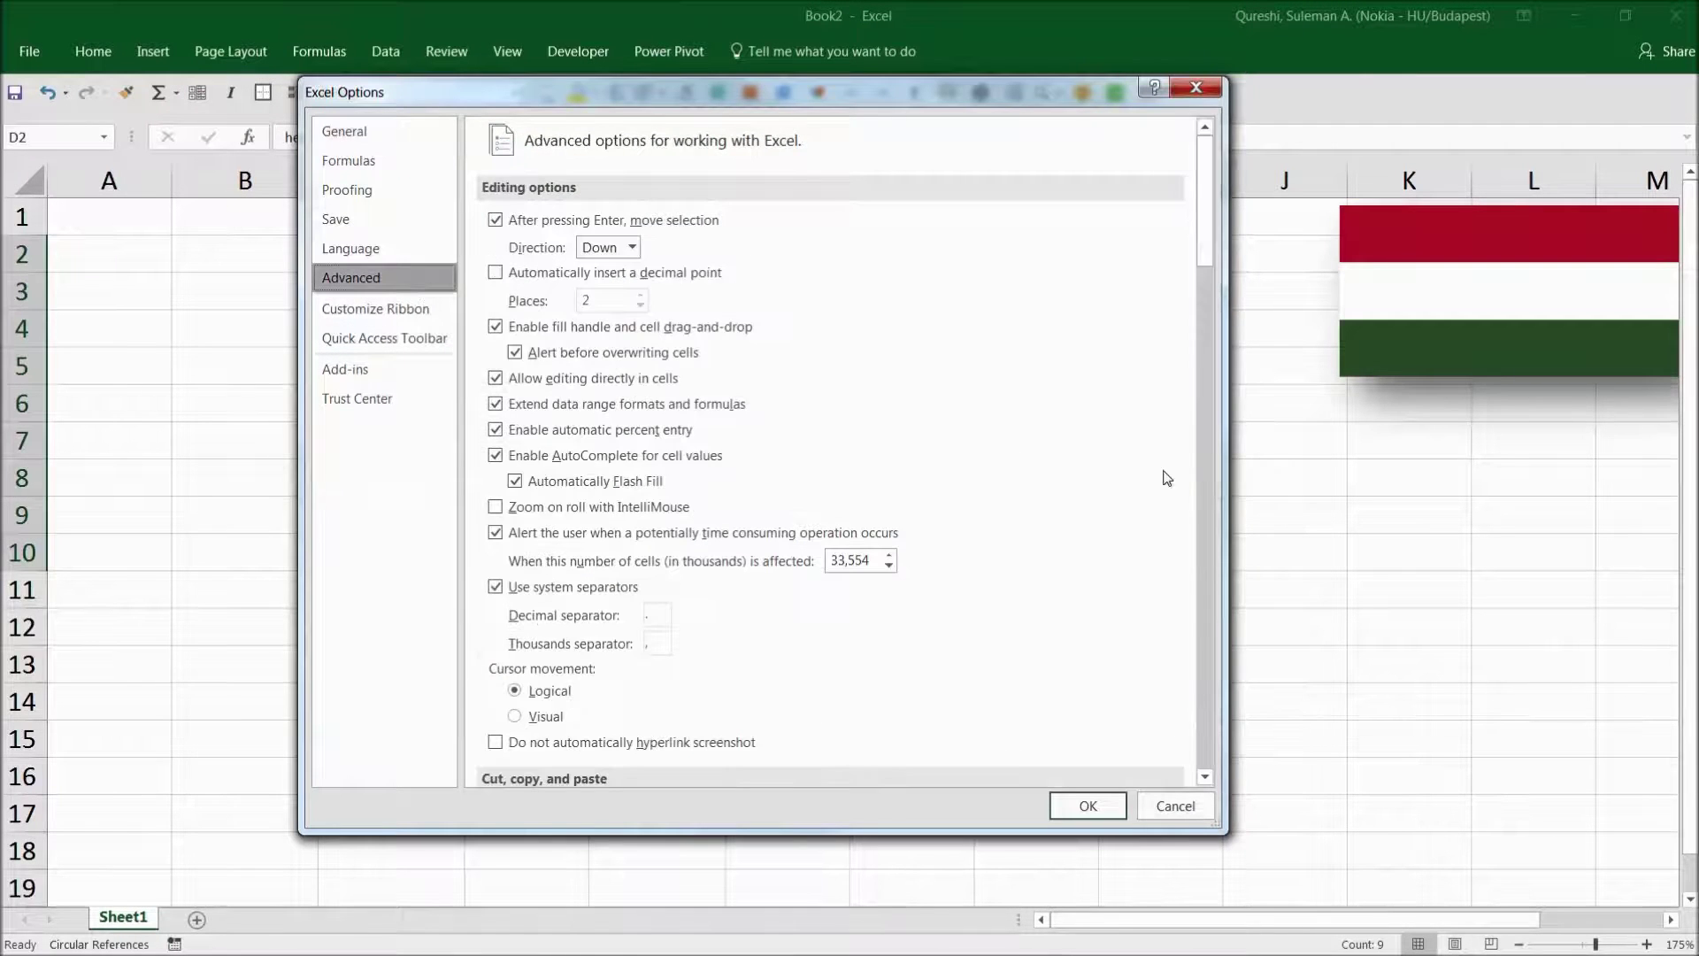
left_click_drag(1206, 261, 1207, 691)
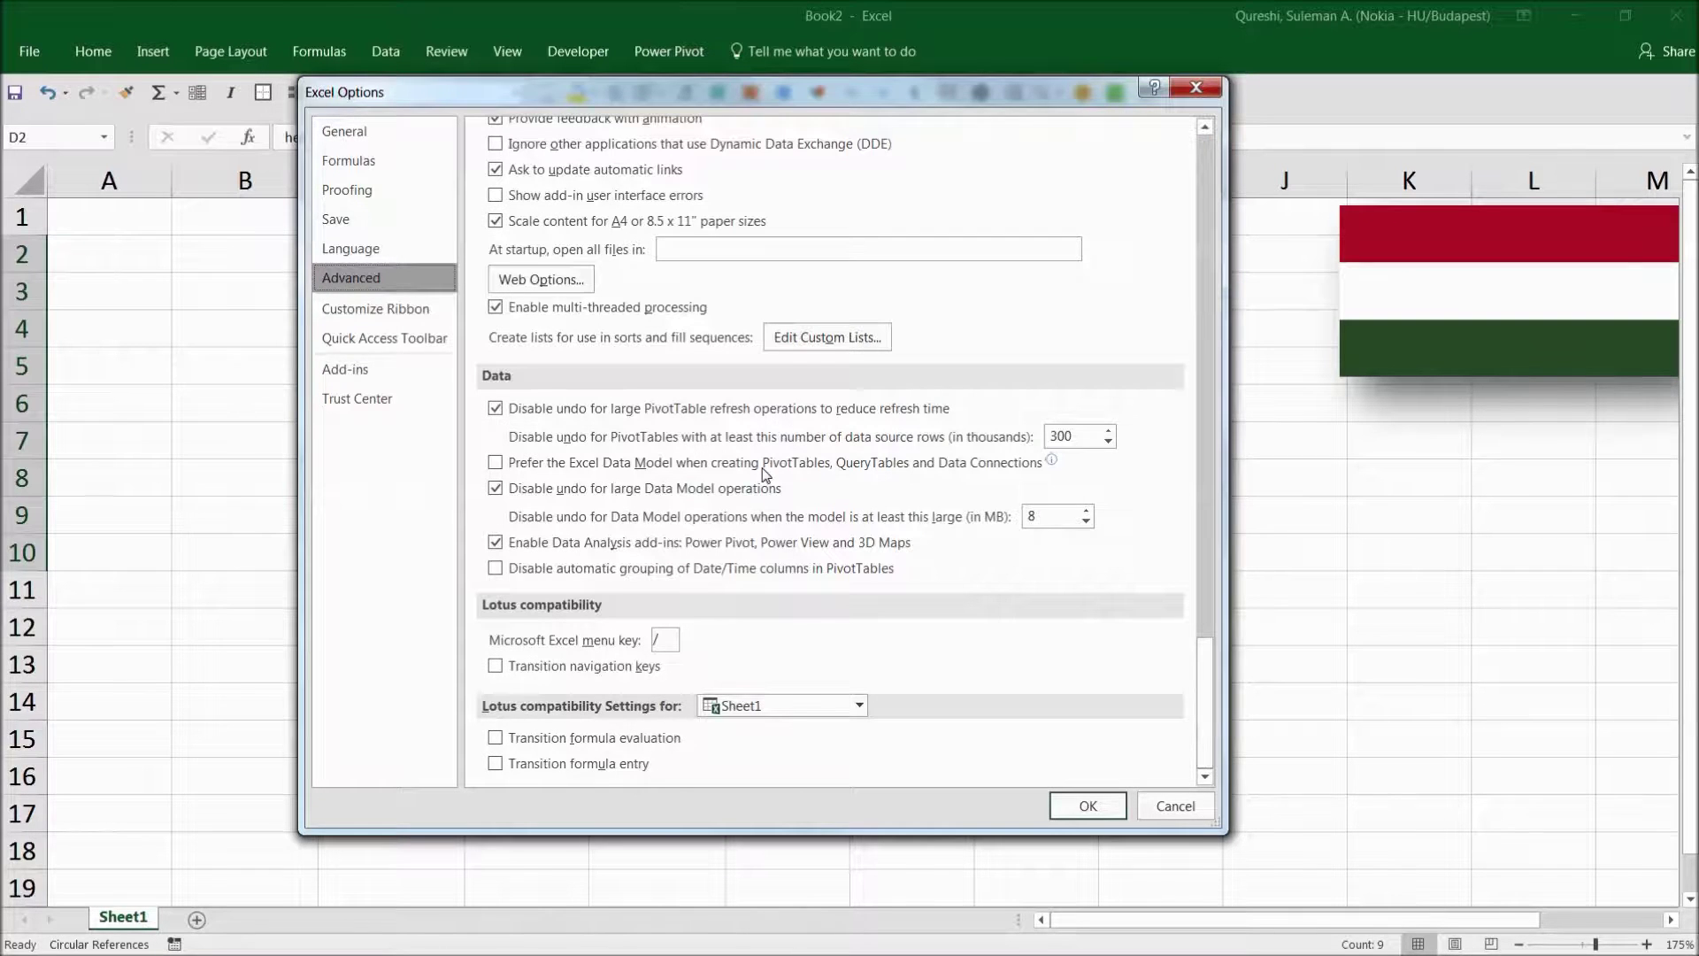
left_click(813, 336)
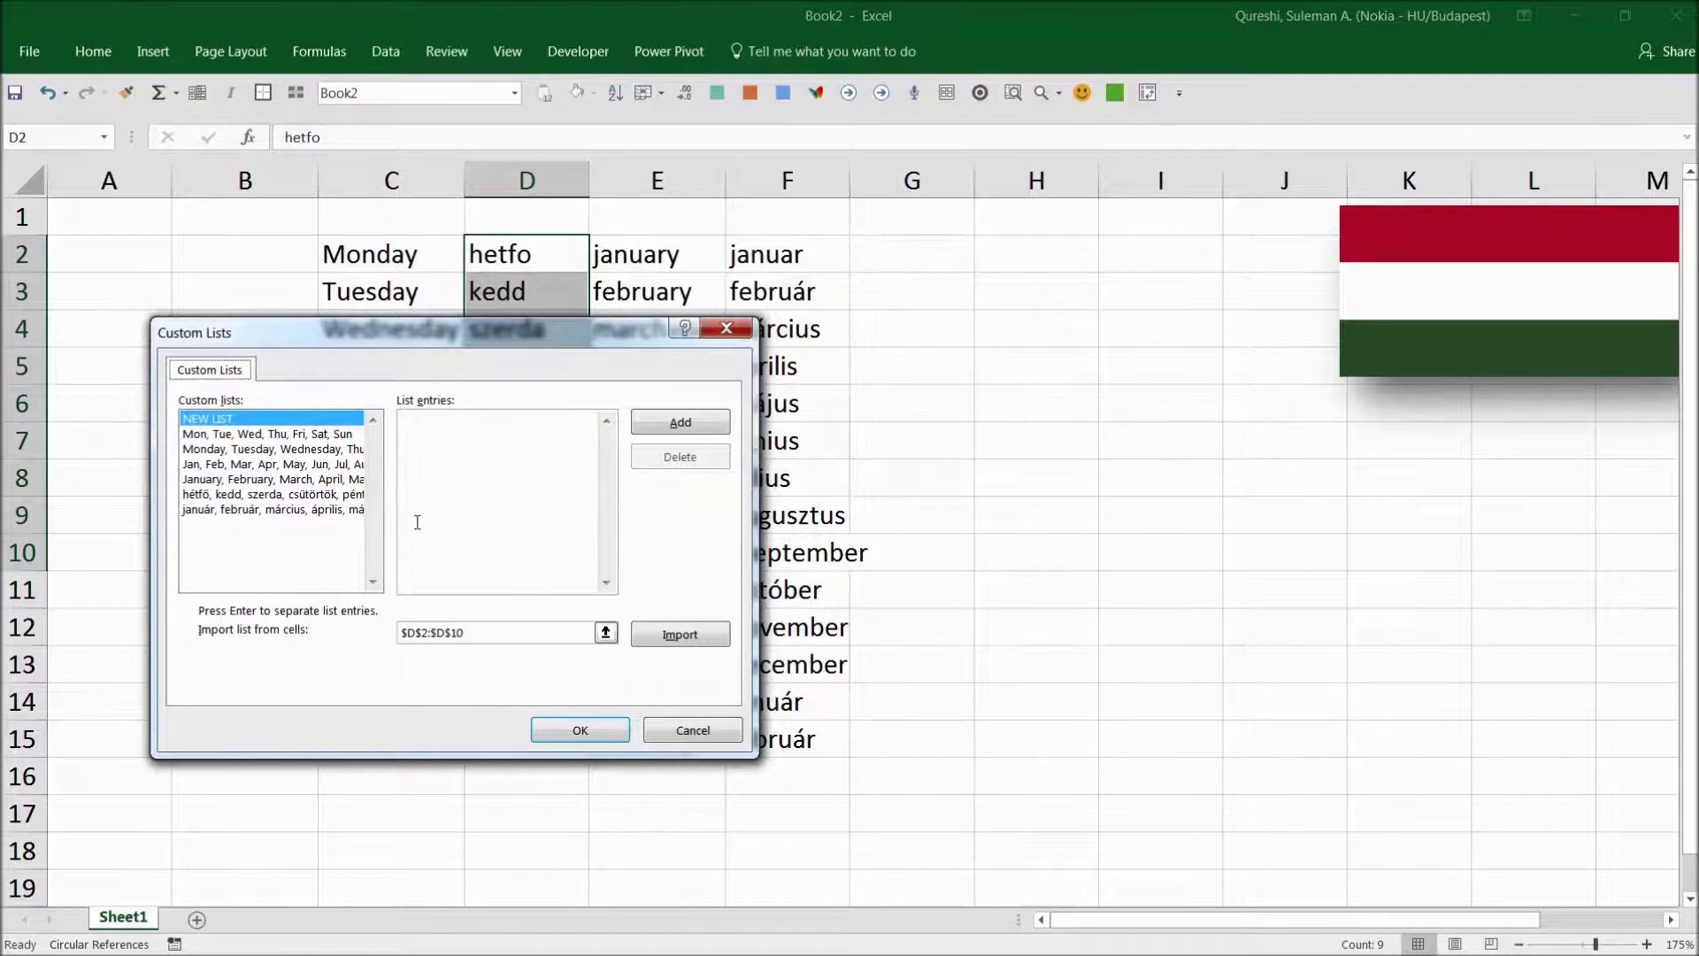
left_click_drag(570, 346, 449, 250)
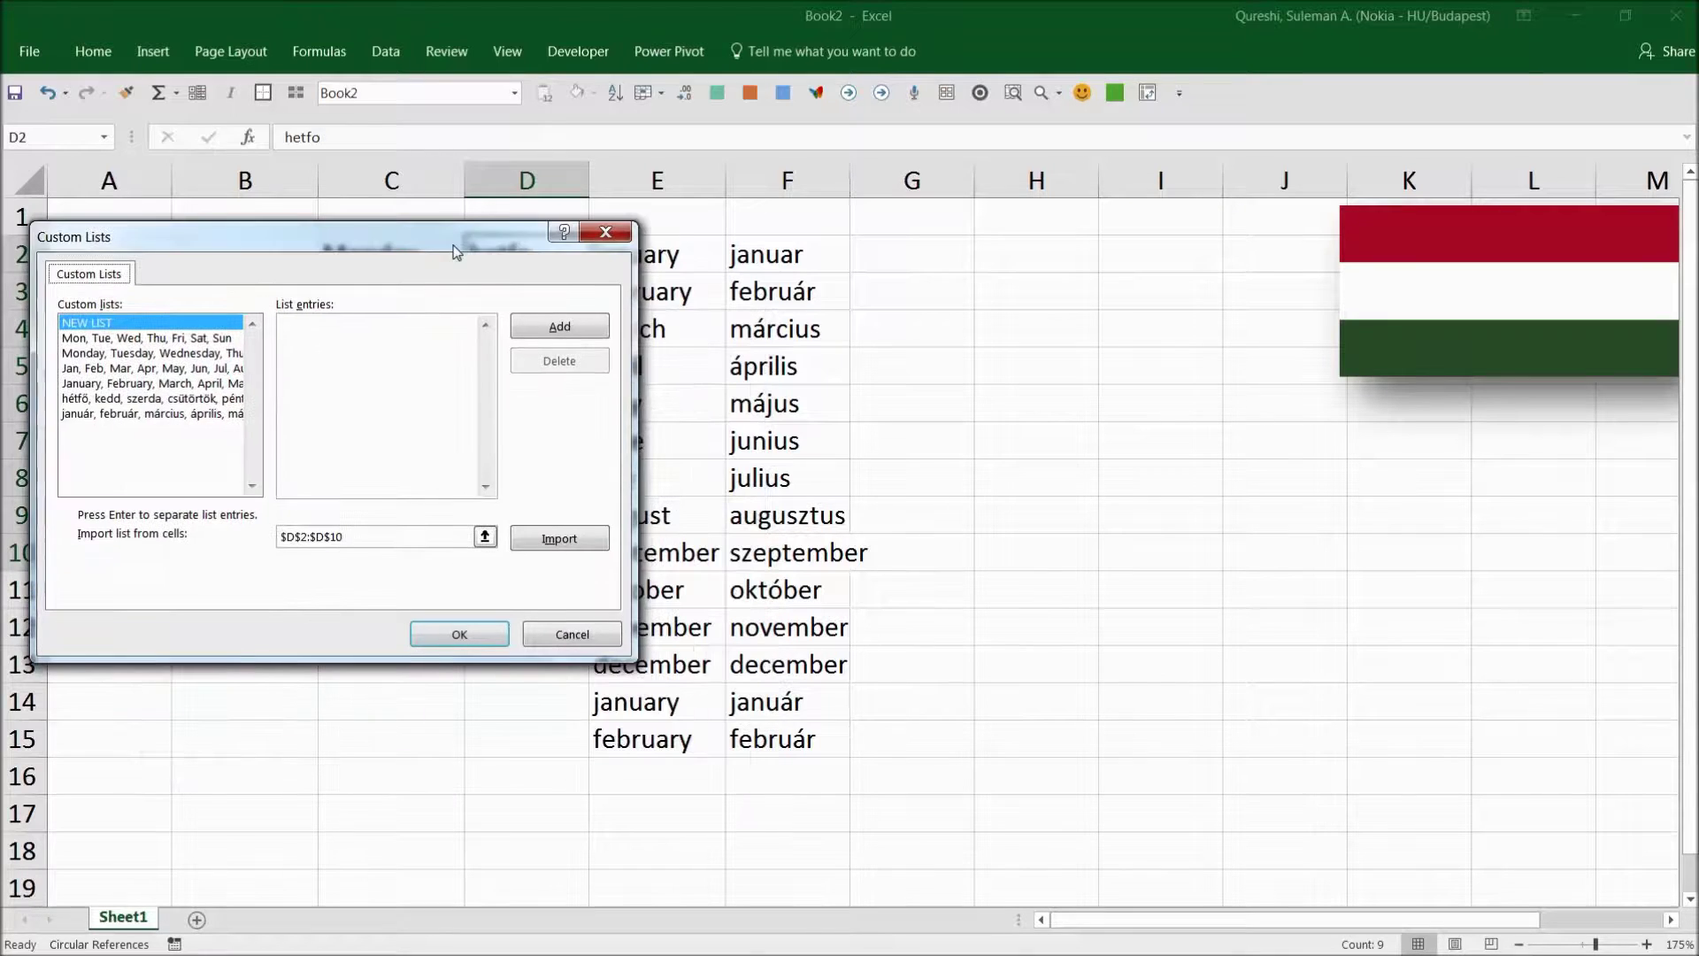
left_click(465, 537)
left_click(485, 537)
left_click_drag(767, 254, 771, 702)
left_click(618, 263)
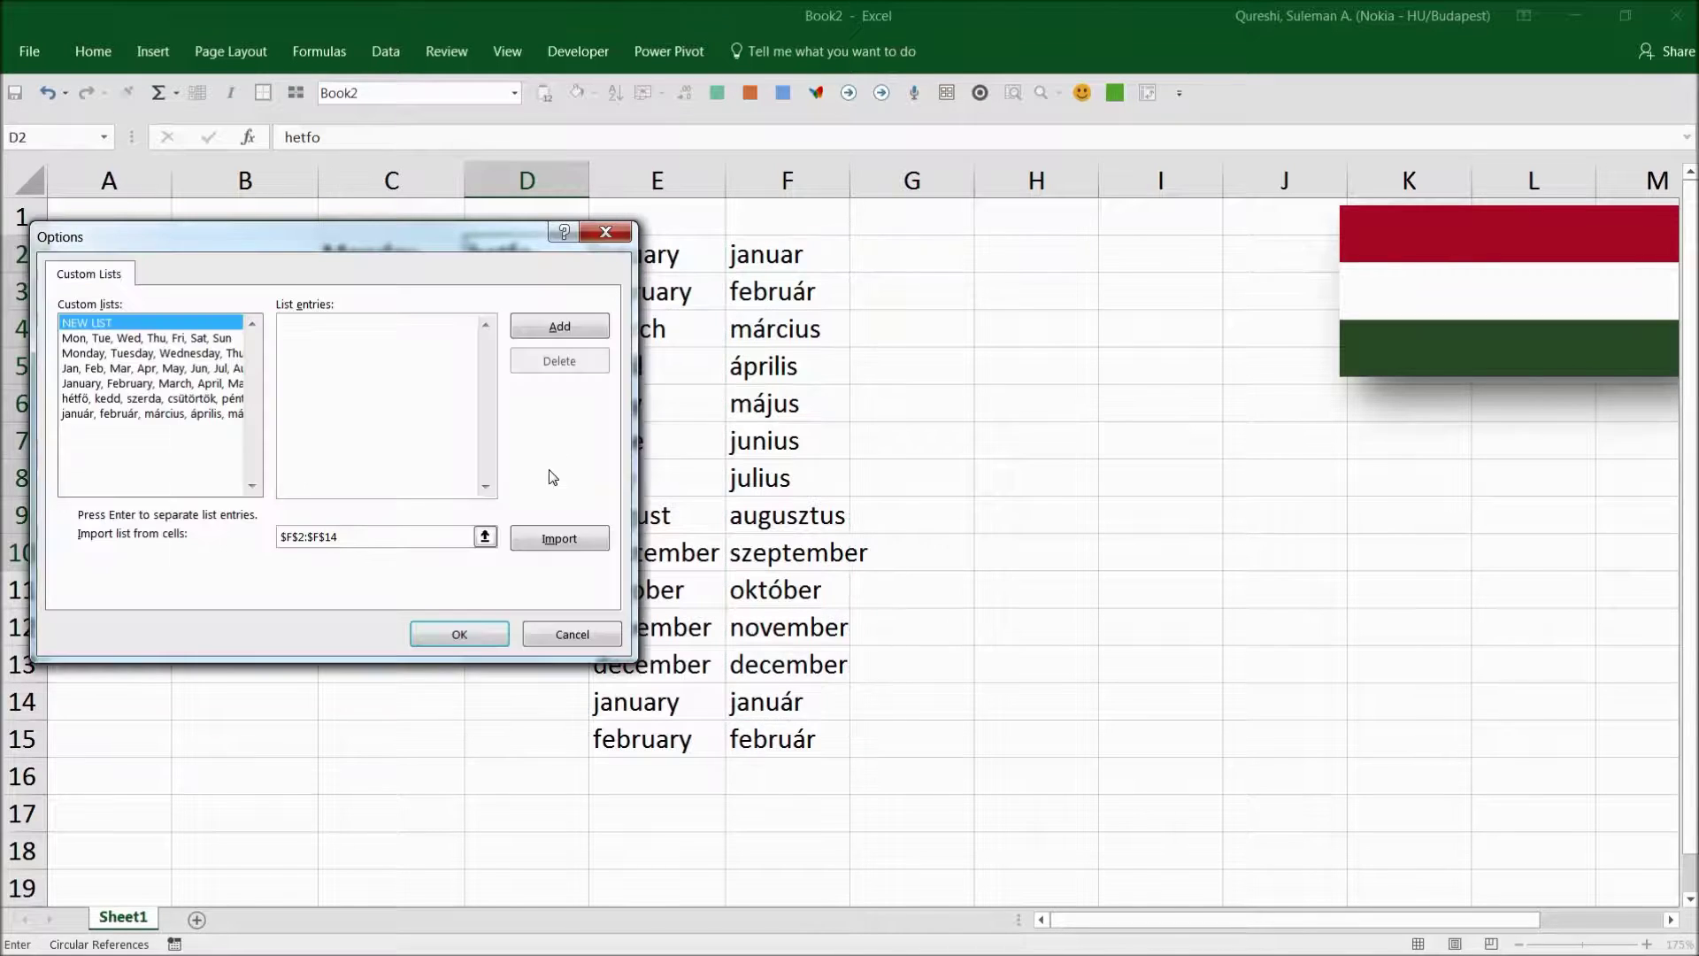
left_click(170, 414)
left_click(460, 632)
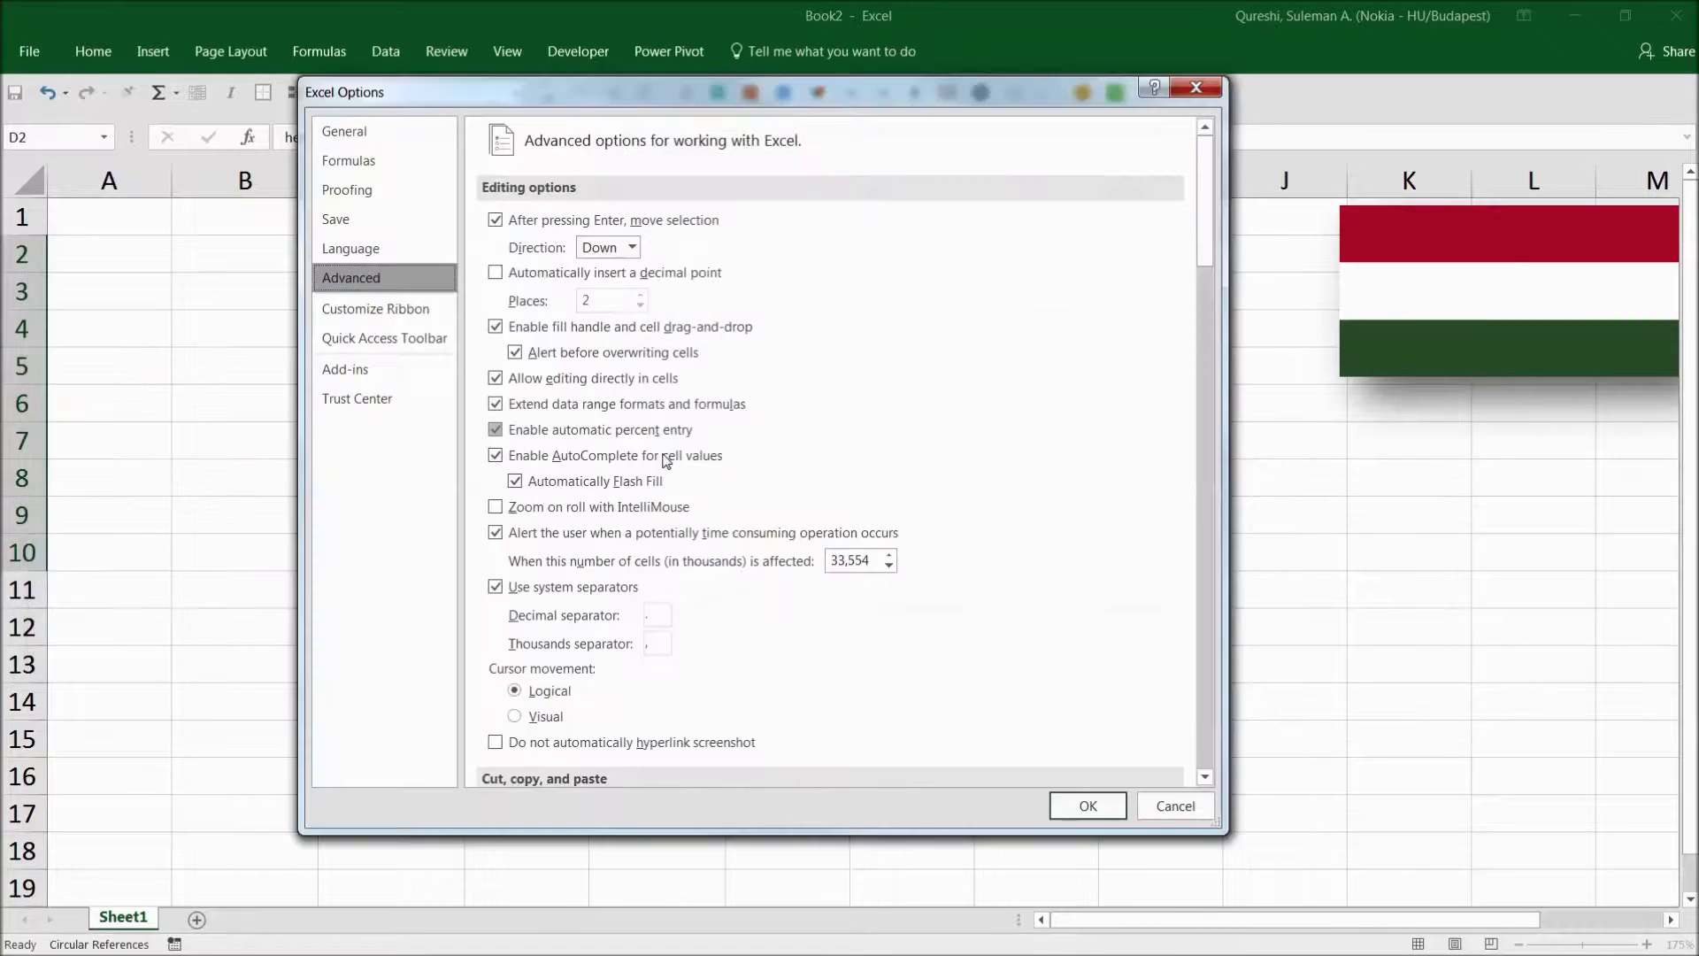
left_click(1073, 804)
left_click(864, 298)
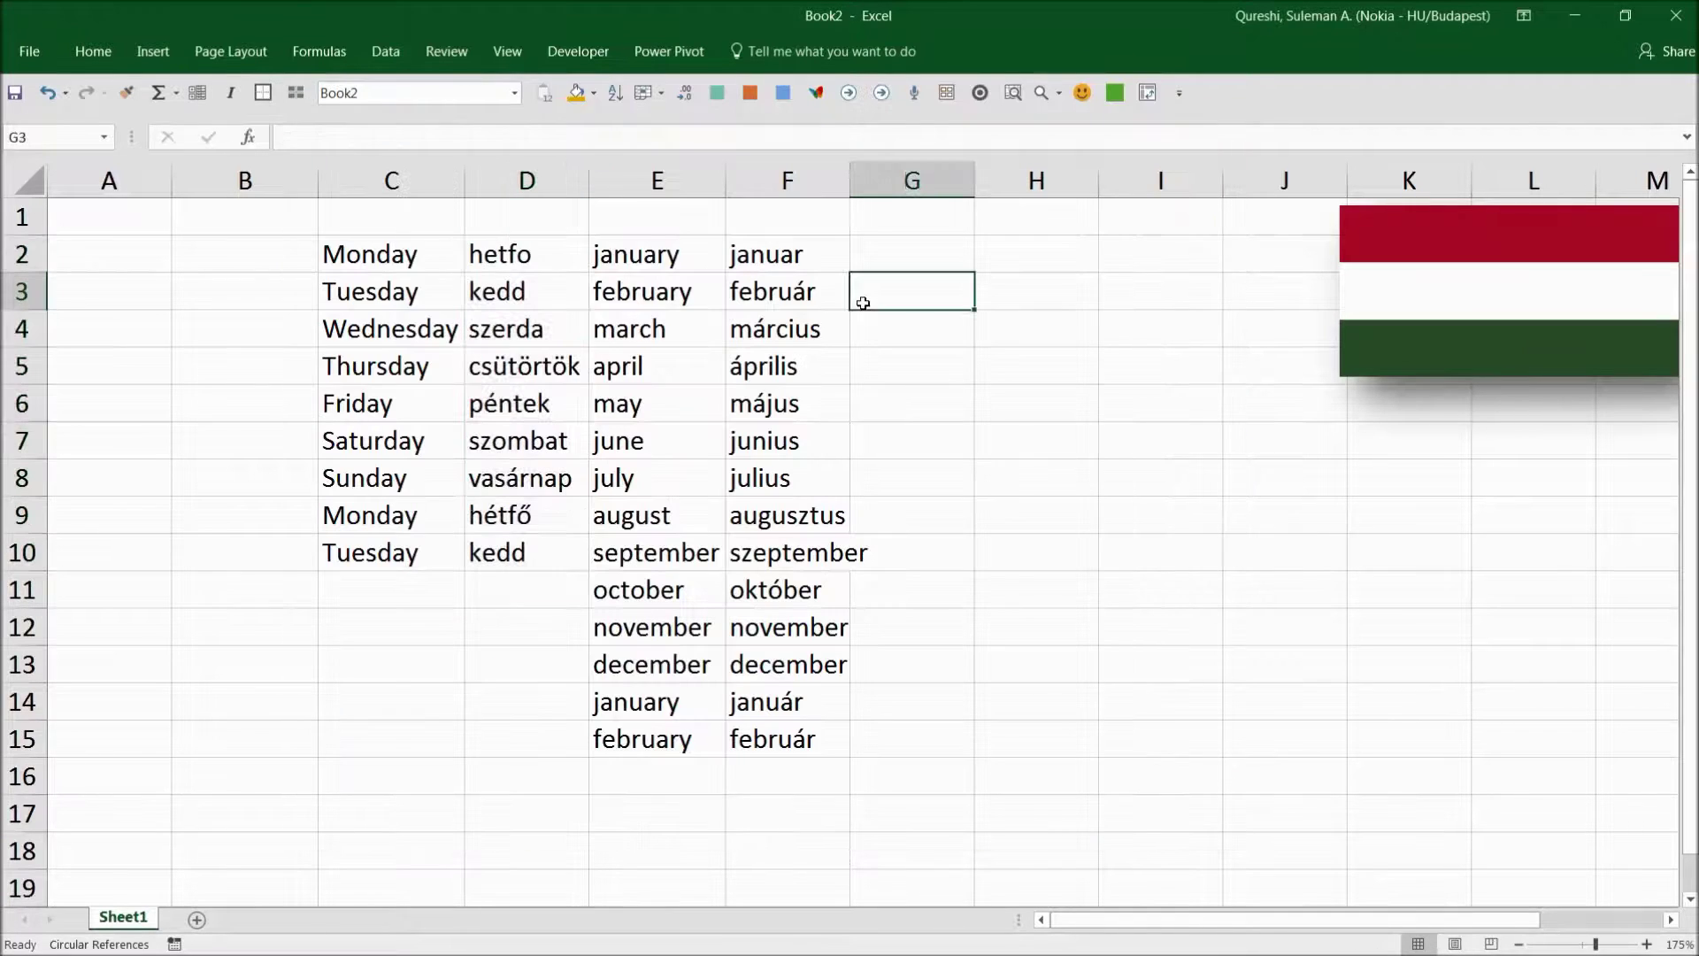
left_click(921, 409)
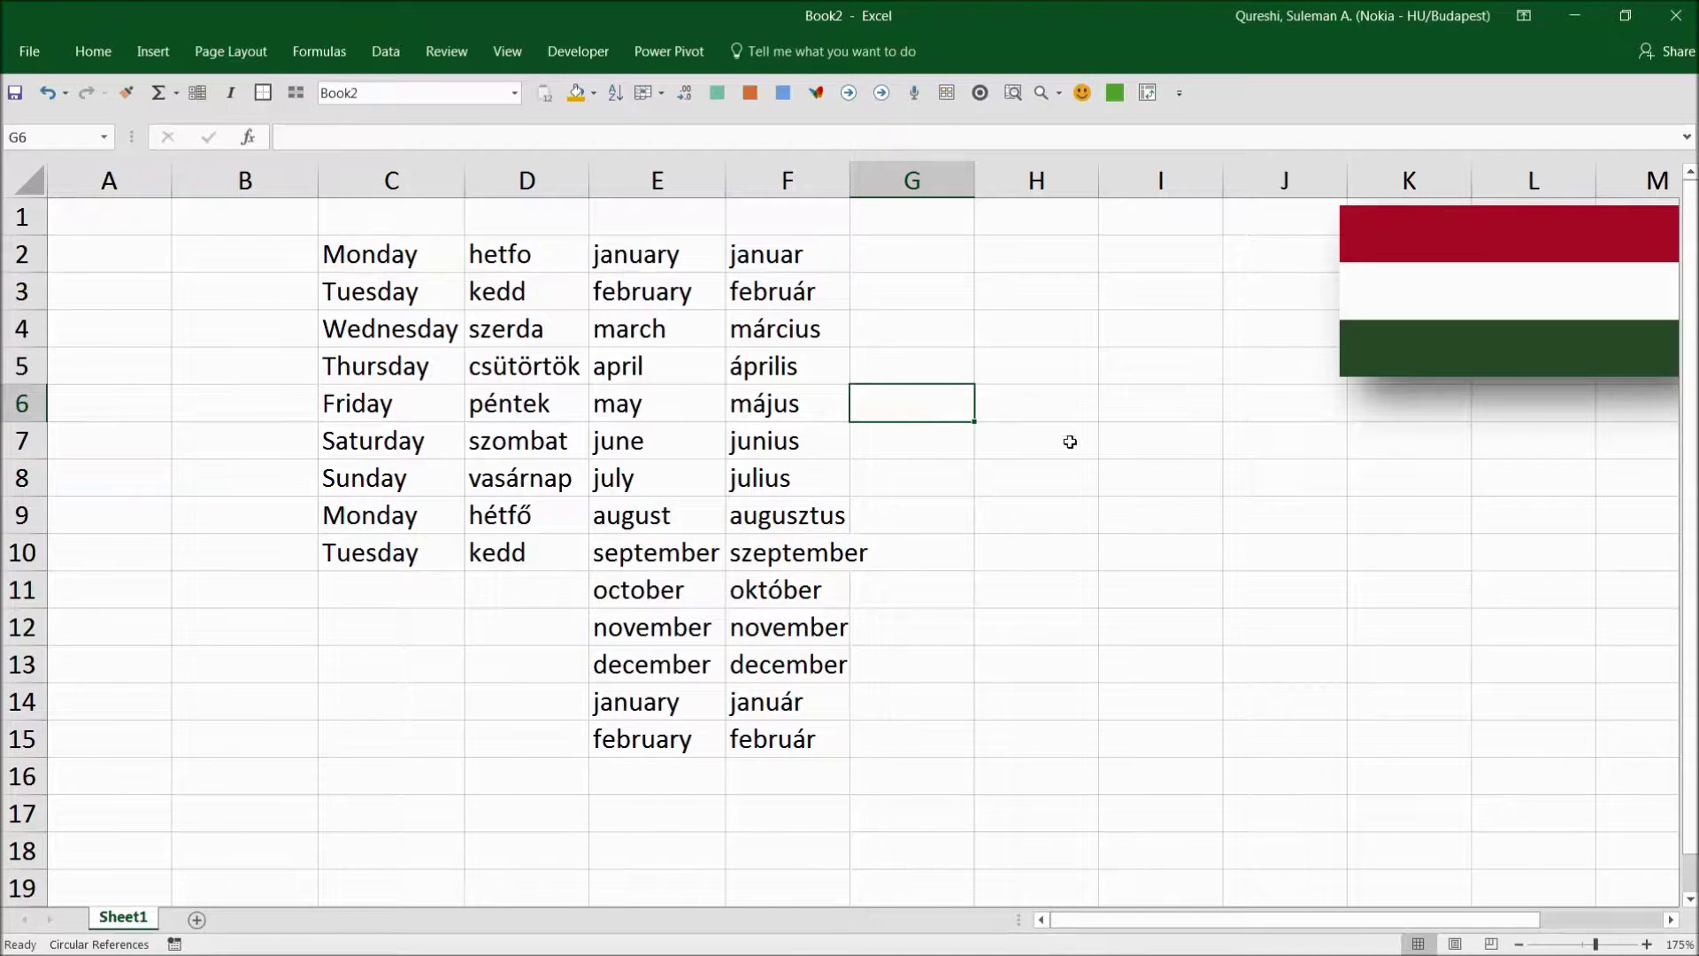